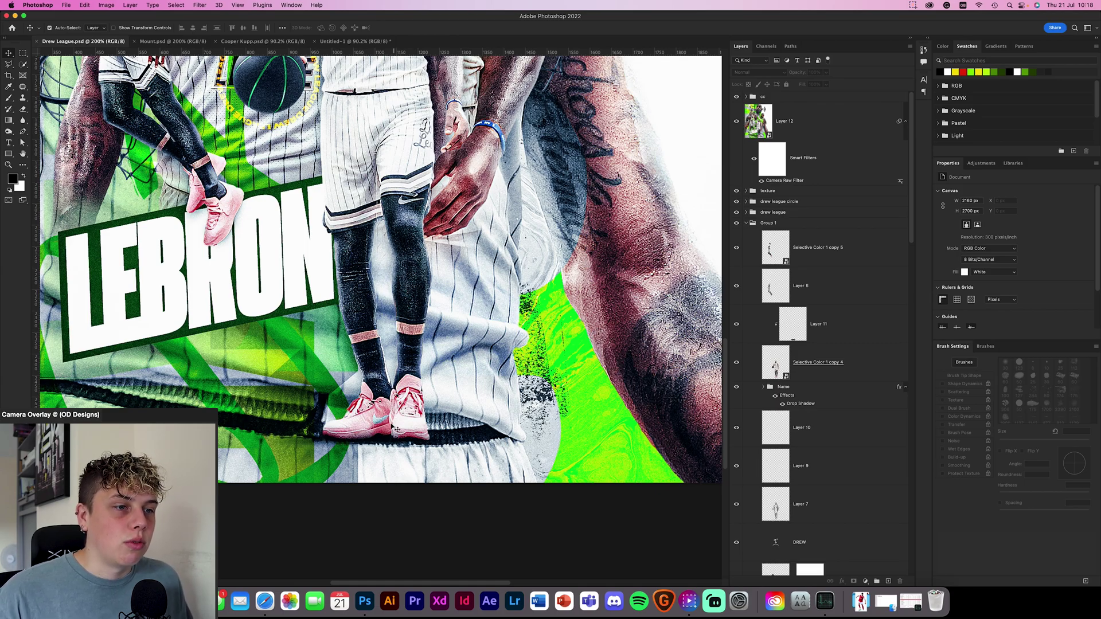
# - Examine the ground shadows beneath the players' feet in Mount.psd and Cooper Kupp.psd
pyautogui.click(162, 42)
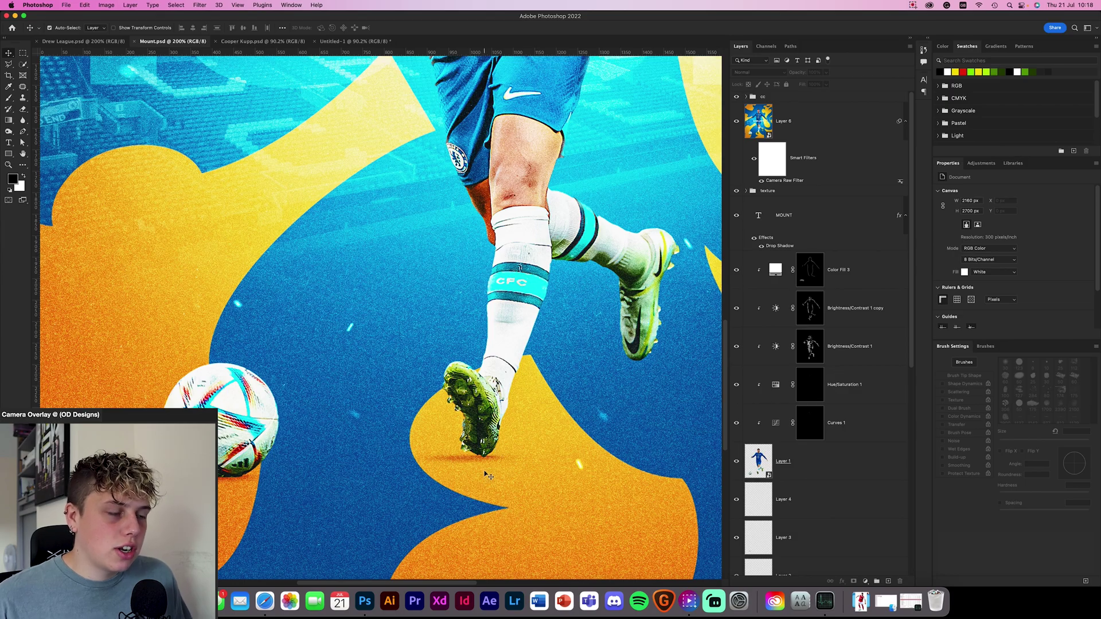
pyautogui.press('super+0')
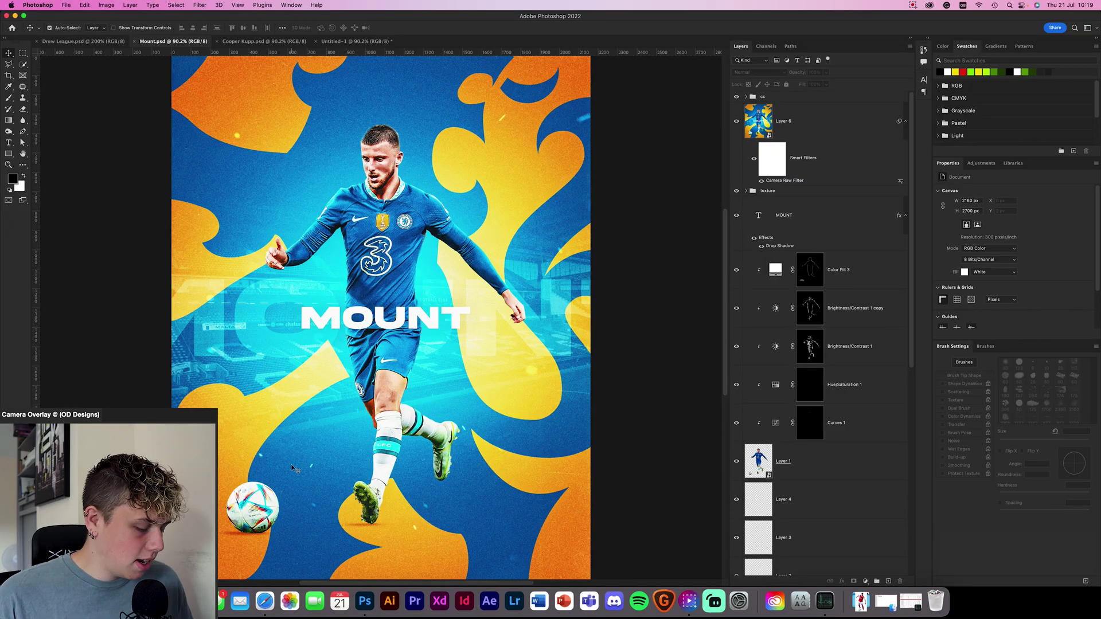
pyautogui.press('super+1')
pyautogui.moveTo(303, 474); pyautogui.dragTo(330, 358)
pyautogui.press('super+plus')
pyautogui.moveTo(363, 444); pyautogui.dragTo(400, 351)
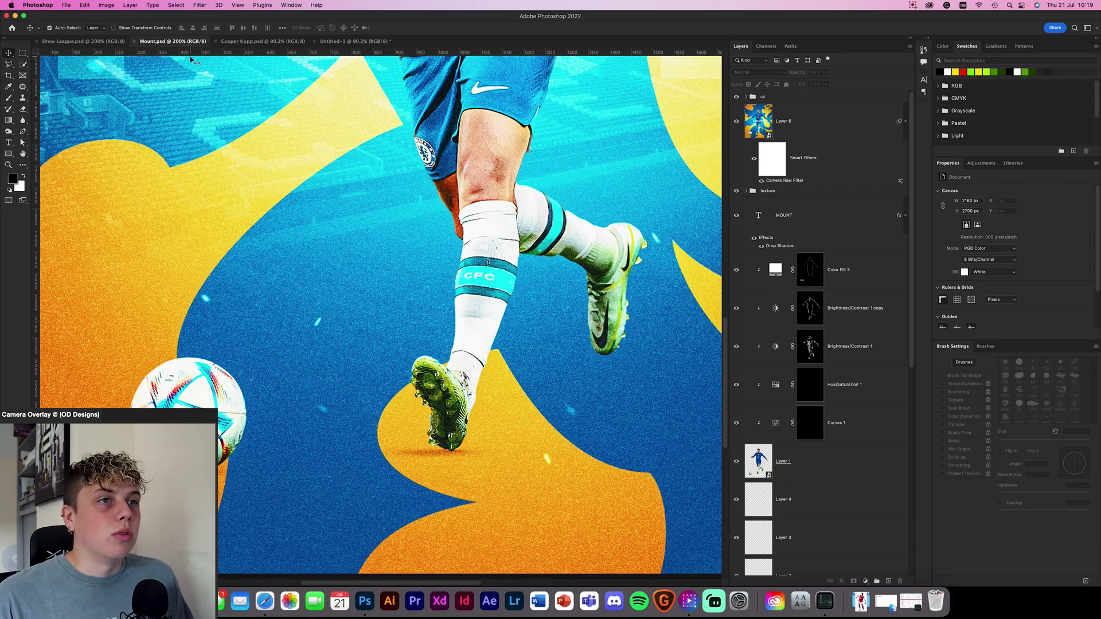
pyautogui.click(257, 42)
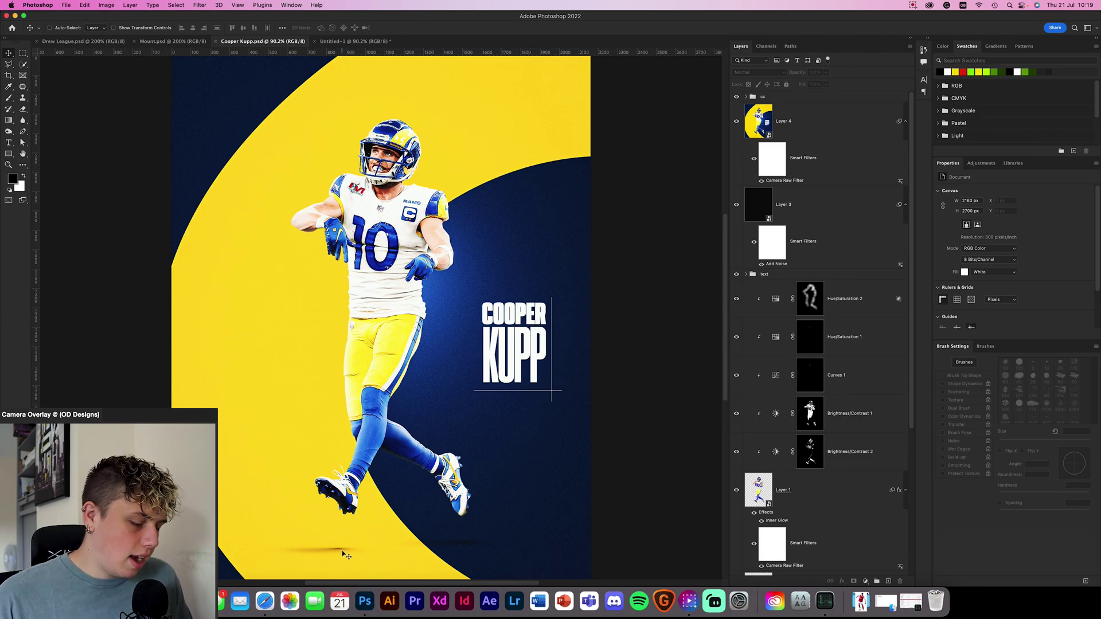
pyautogui.scroll(5, 347, 554)
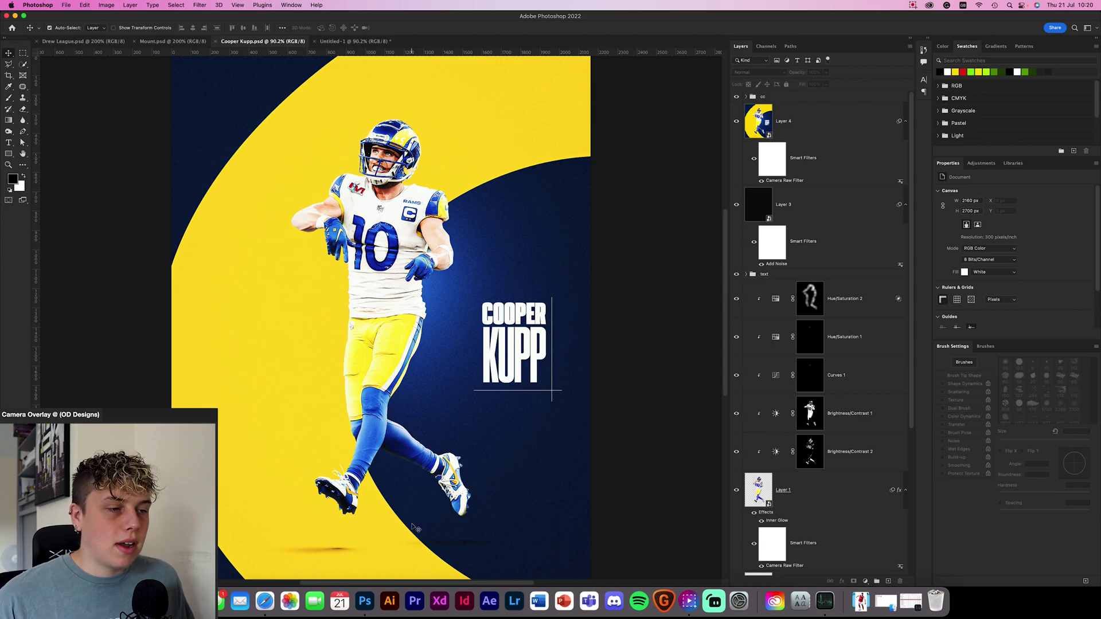
# - Close the reference documents Cooper Kupp.psd, Mount.psd and Drew League.psd
pyautogui.click(215, 42)
pyautogui.click(136, 41)
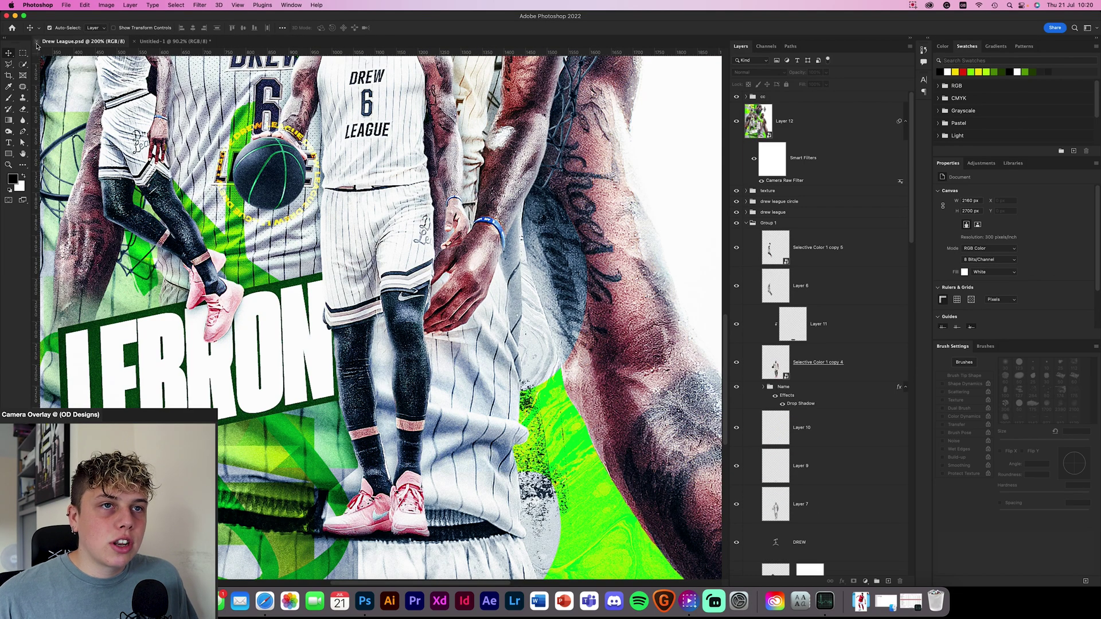
pyautogui.click(36, 42)
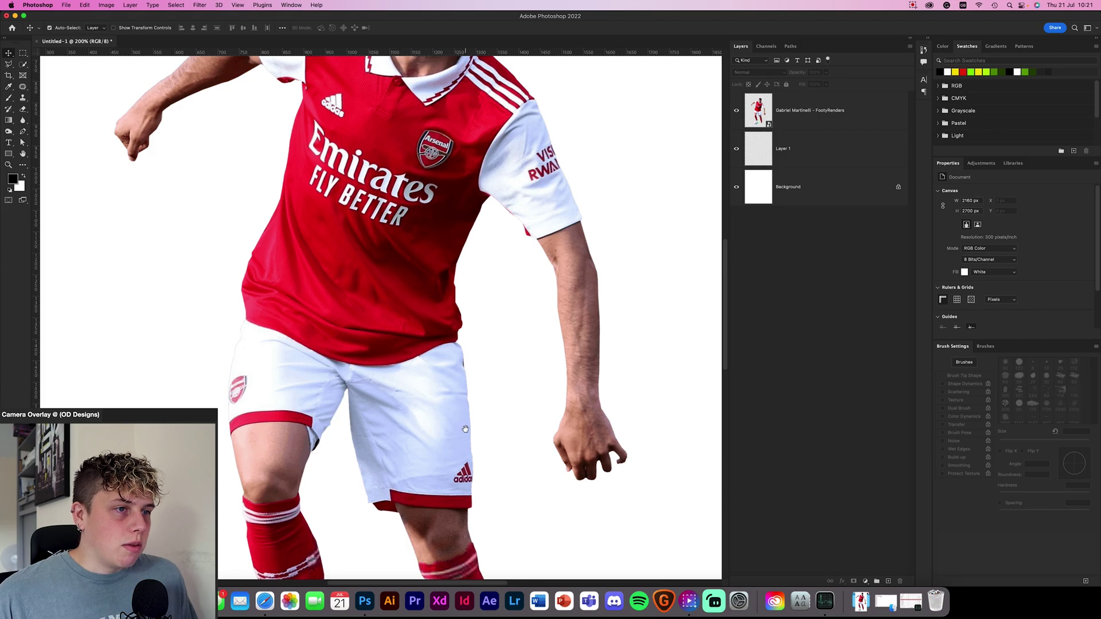
# - Delete Layer 1 and replace it with a new empty layer directly above the Background, set to Multiply blending
pyautogui.scroll(-5, 465, 453)
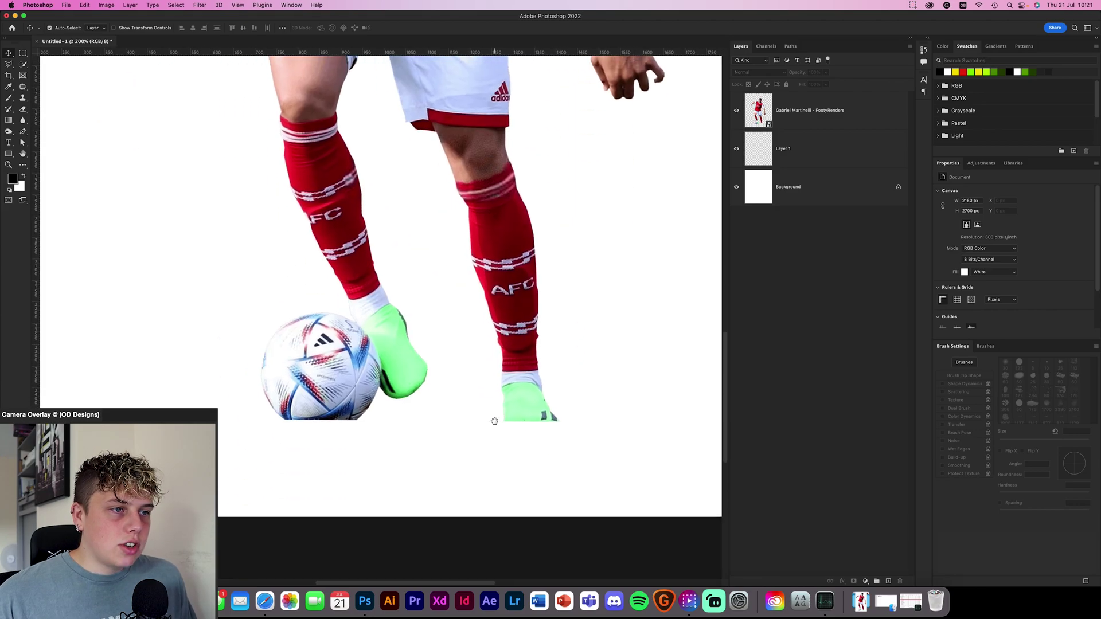
pyautogui.click(796, 166)
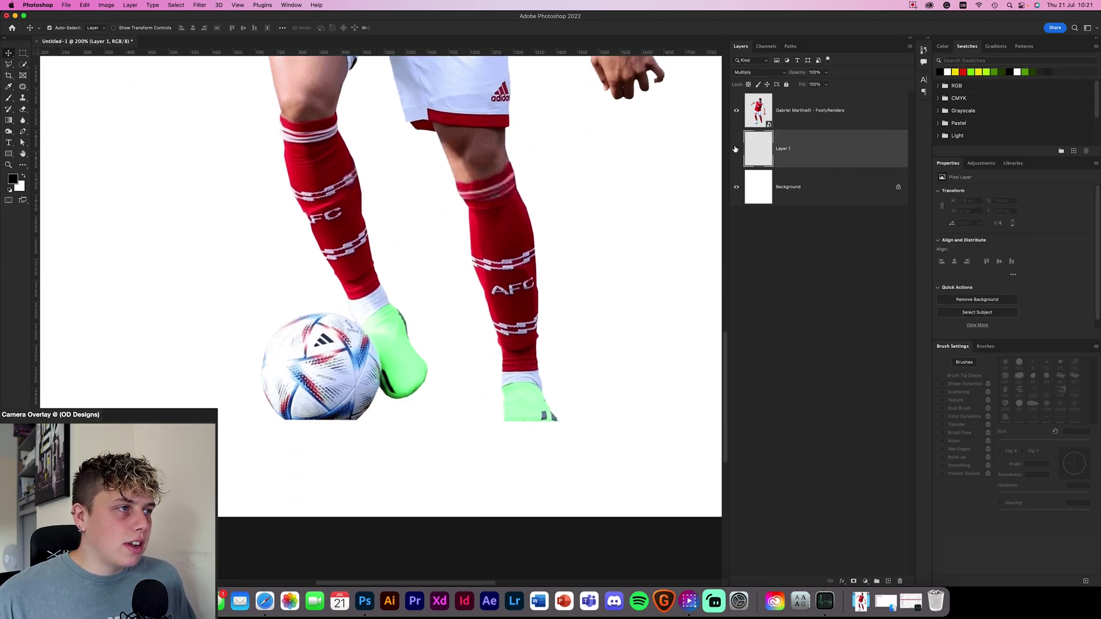
pyautogui.press('Delete')
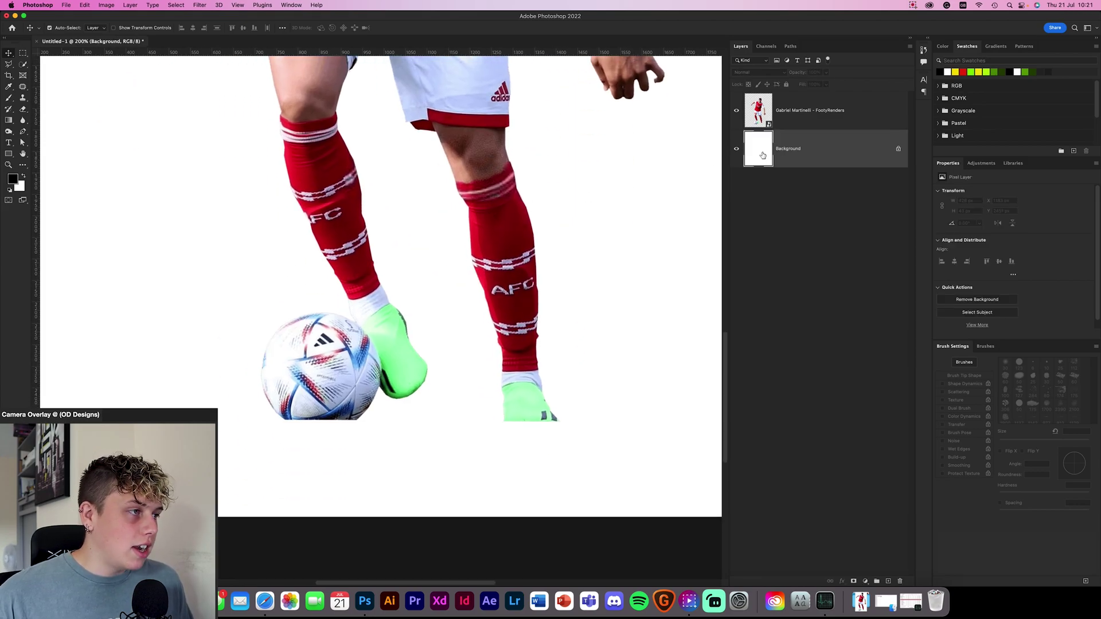
pyautogui.click(888, 581)
pyautogui.click(758, 72)
pyautogui.click(754, 101)
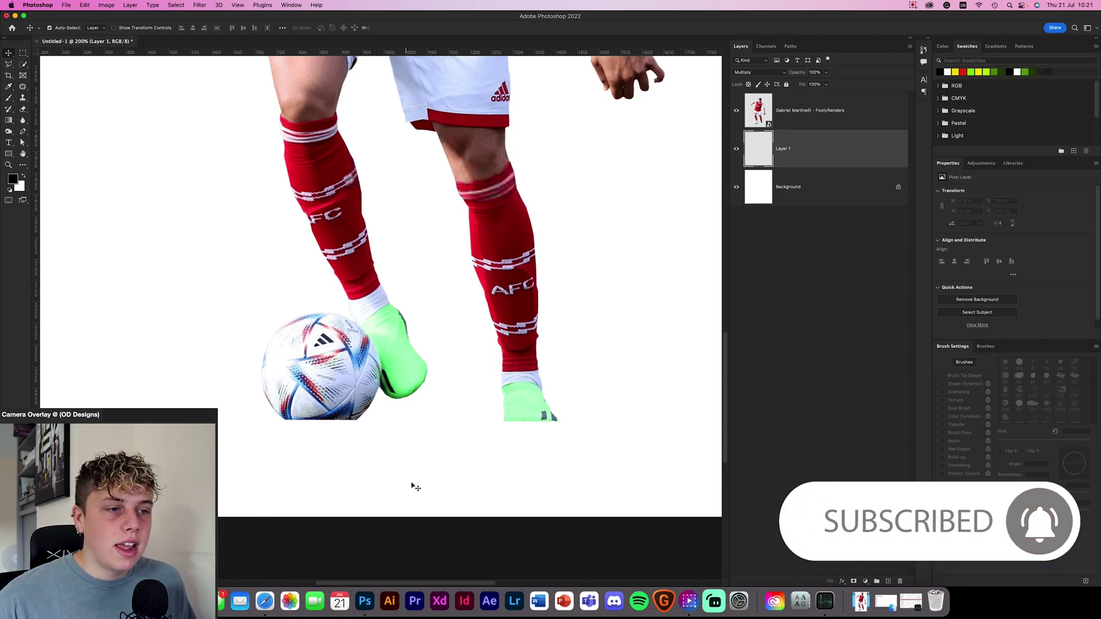
# - Choose the Soft Round brush at 500 px and flatten its tip to 4% roundness
pyautogui.click(985, 347)
pyautogui.click(1010, 394)
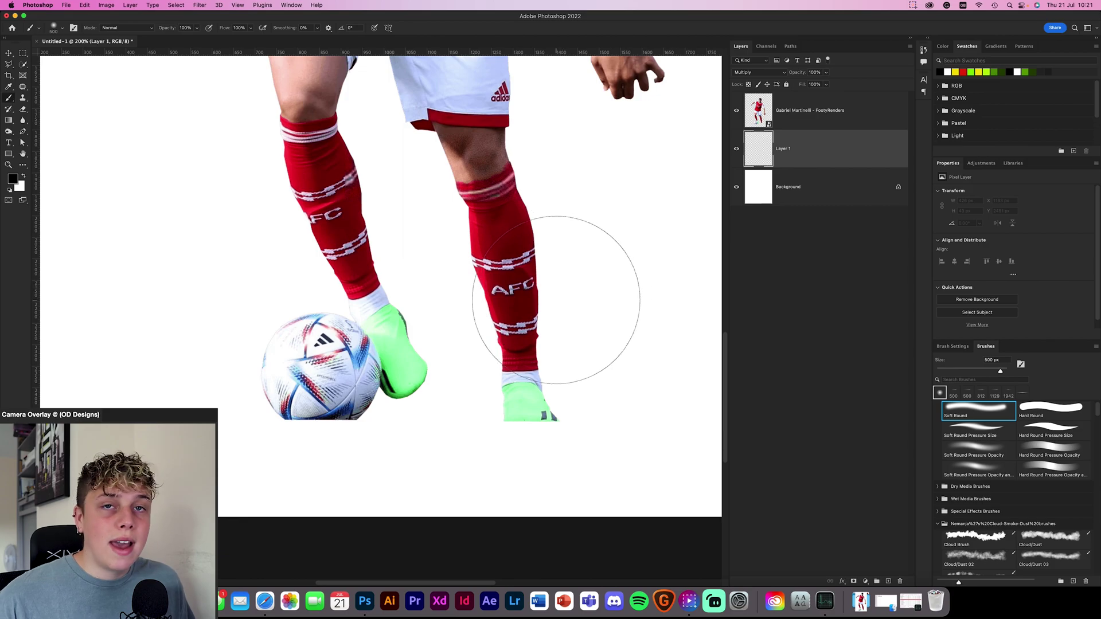
pyautogui.click(1019, 366)
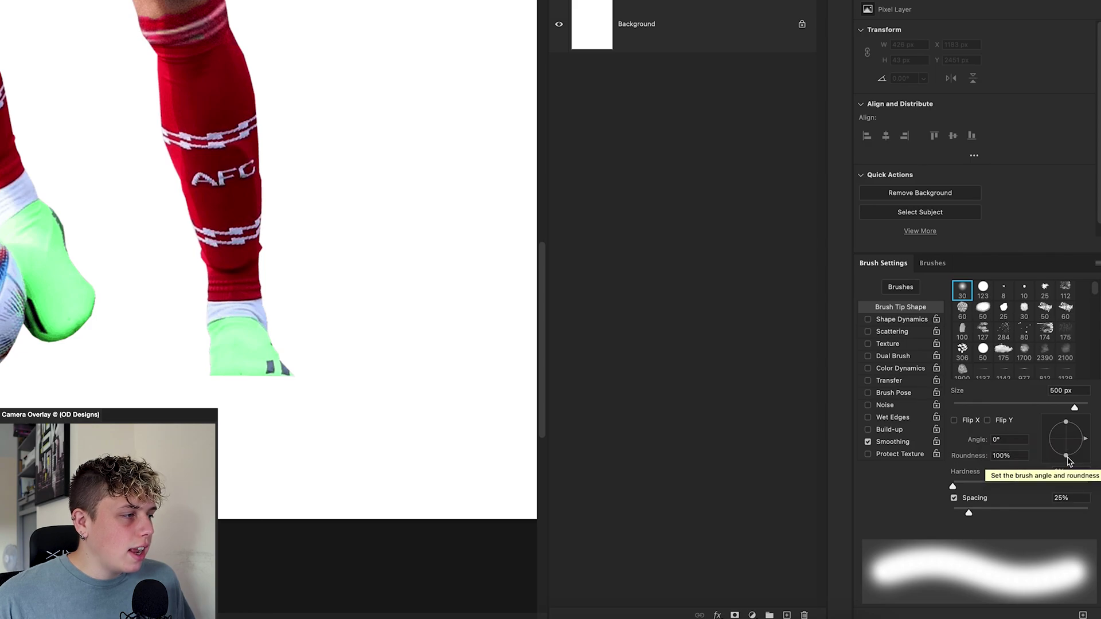
pyautogui.moveTo(1066, 459); pyautogui.dragTo(1069, 441)
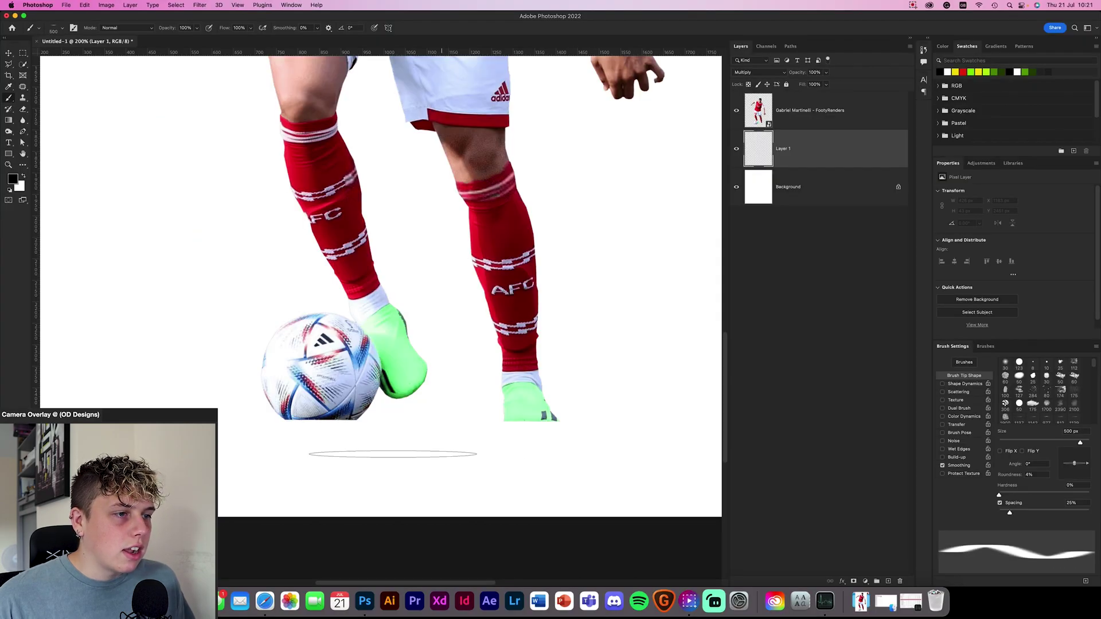
# - Try a single dab of the flattened 500 px brush on the white area below the player's feet
pyautogui.click(449, 461)
pyautogui.press('super+z')
pyautogui.press('super+shift+z')
pyautogui.press('super+z')
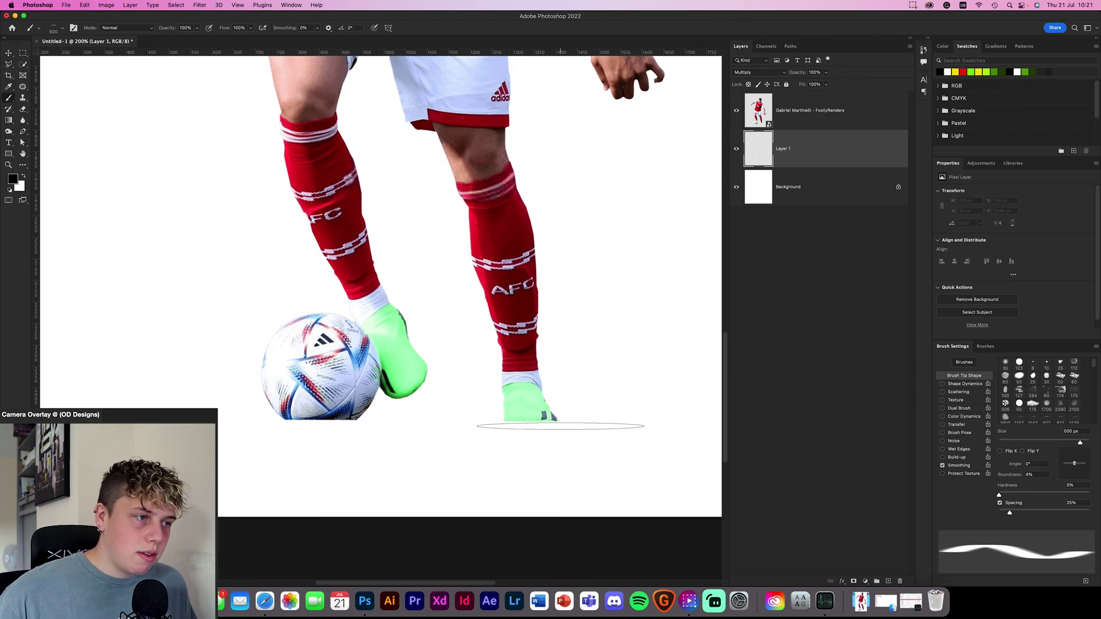
# - Reduce the flattened brush to 125 px and lower its opacity to 30%
pyautogui.press('[')
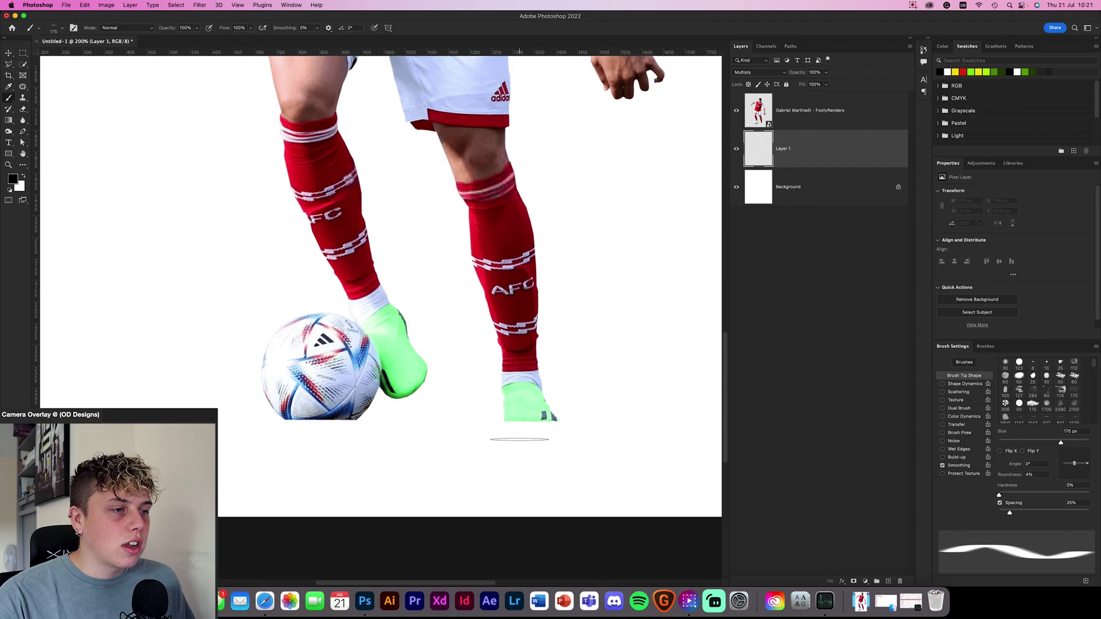
pyautogui.press('[')
pyautogui.press('[')
pyautogui.press('[')
pyautogui.press('[')
pyautogui.press('[')
pyautogui.press('[')
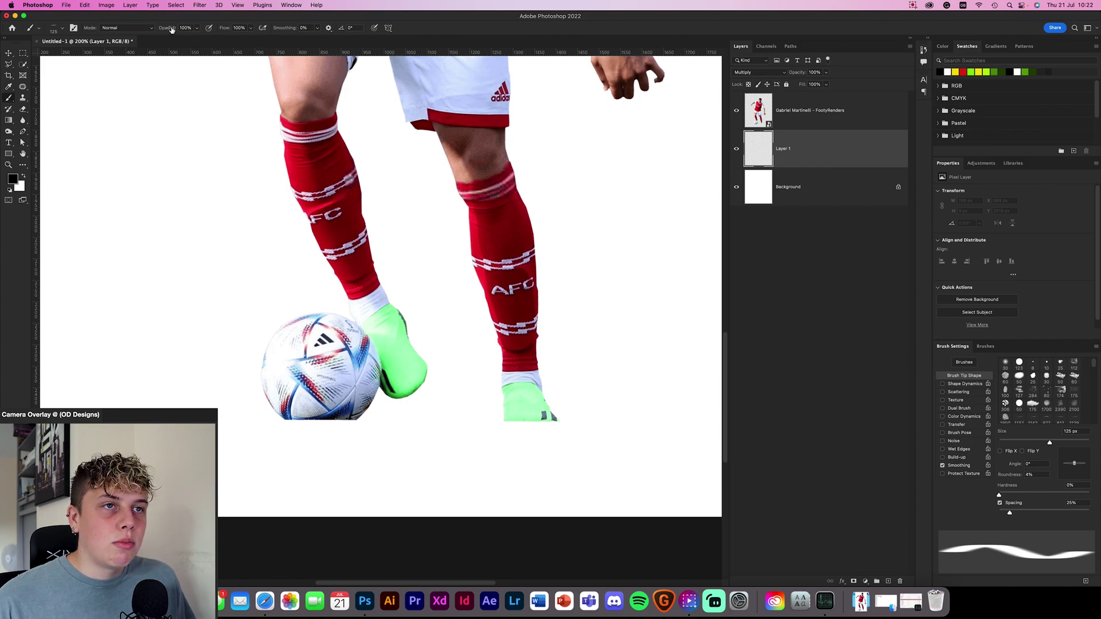
pyautogui.moveTo(173, 30); pyautogui.dragTo(160, 29)
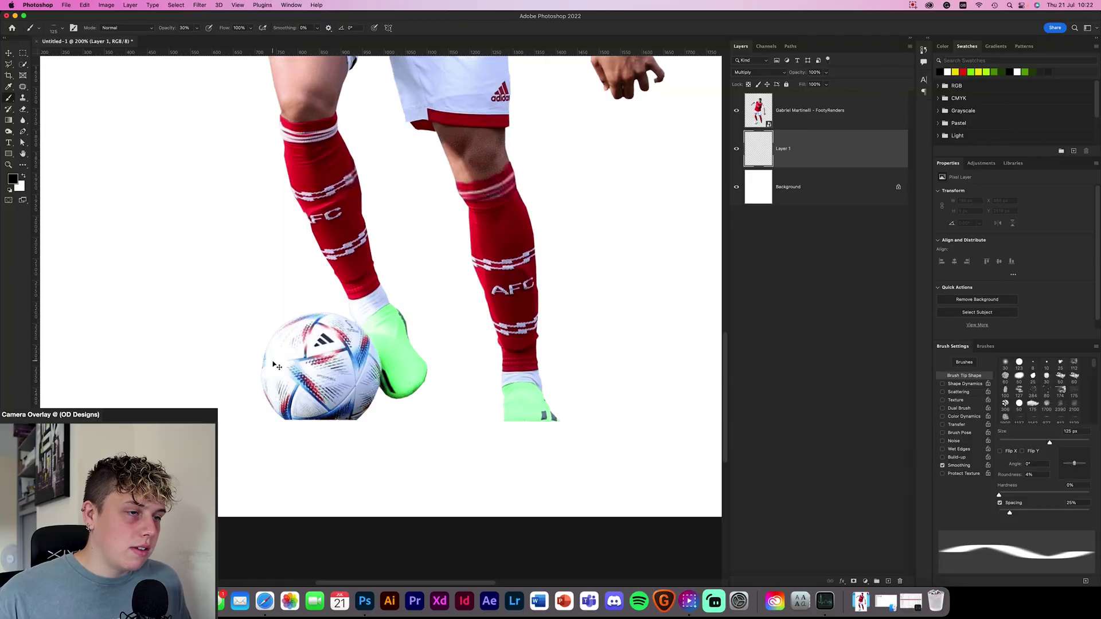
# - Paint a soft black contact shadow along the flat base of the ball using a smaller brush
pyautogui.press('super+plus')
pyautogui.press('super+plus')
pyautogui.moveTo(275, 478); pyautogui.dragTo(388, 288)
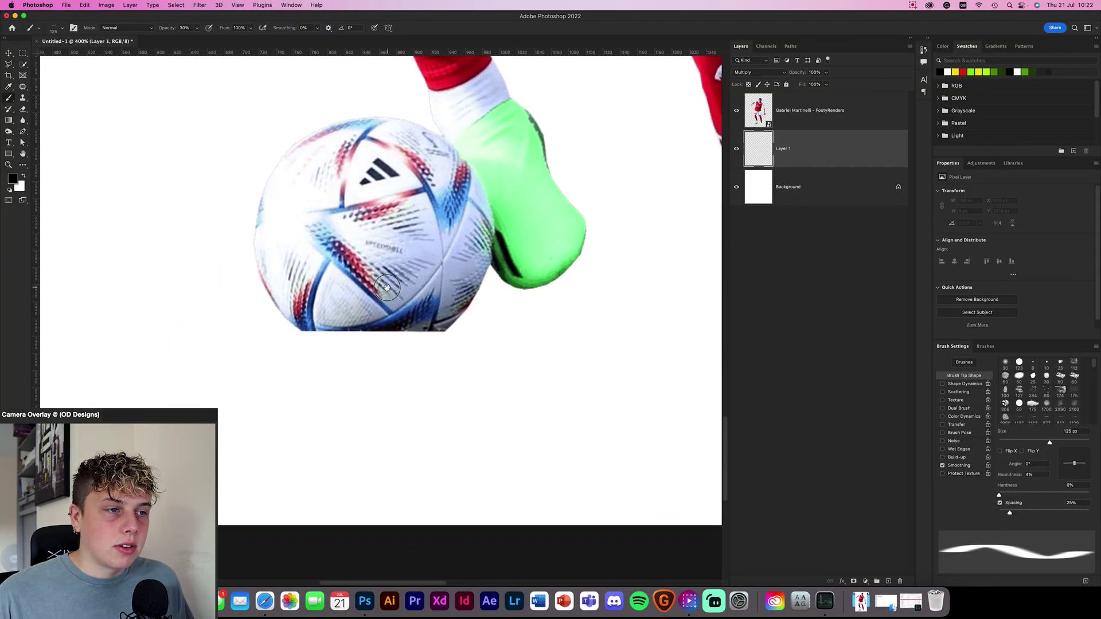
pyautogui.scroll(2, 406, 329)
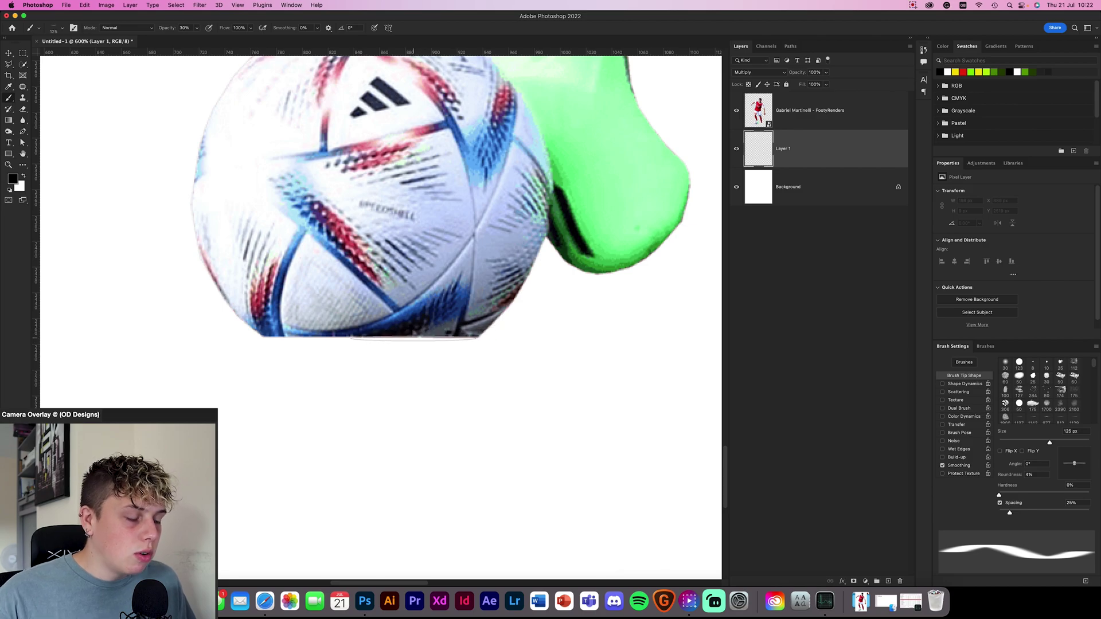
pyautogui.press('[')
pyautogui.press('[')
pyautogui.press('[')
pyautogui.click(436, 336)
pyautogui.moveTo(436, 336); pyautogui.dragTo(294, 336)
# - Reduce the brush to 50 px and darken the centre of the shadow beneath the ball
pyautogui.press('[')
pyautogui.press('[')
pyautogui.press('[')
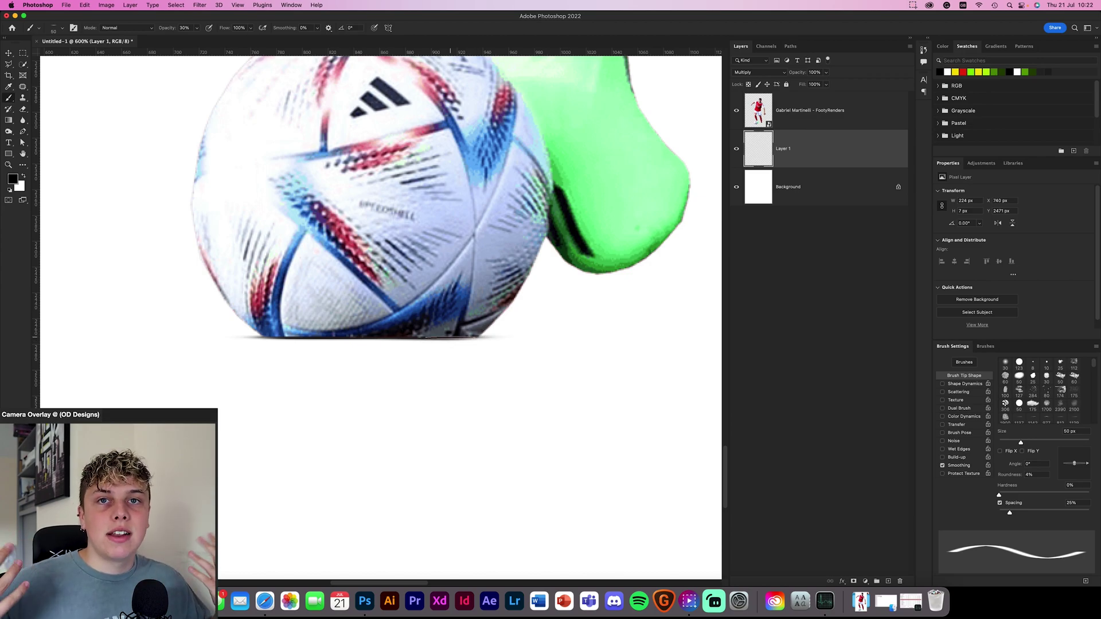
pyautogui.moveTo(436, 339)
pyautogui.mouseDown()
pyautogui.moveTo(298, 338)
pyautogui.moveTo(434, 337)
pyautogui.mouseUp()
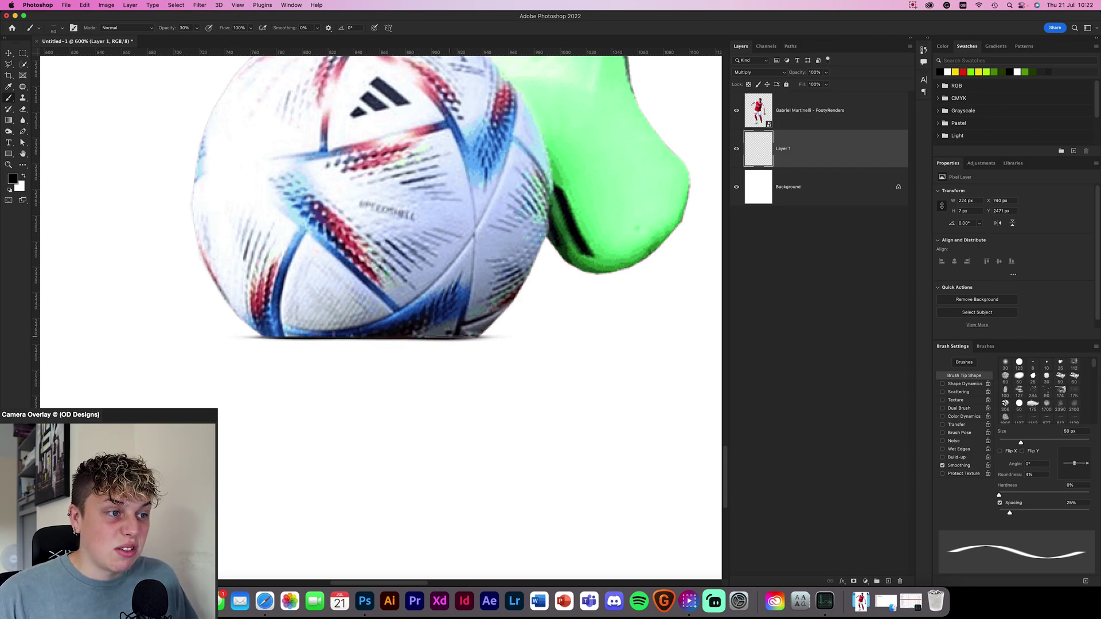
# - Build up a layered contact shadow beneath the standing foot, enlarging the brush gradually up to 125 px
pyautogui.press('super+0')
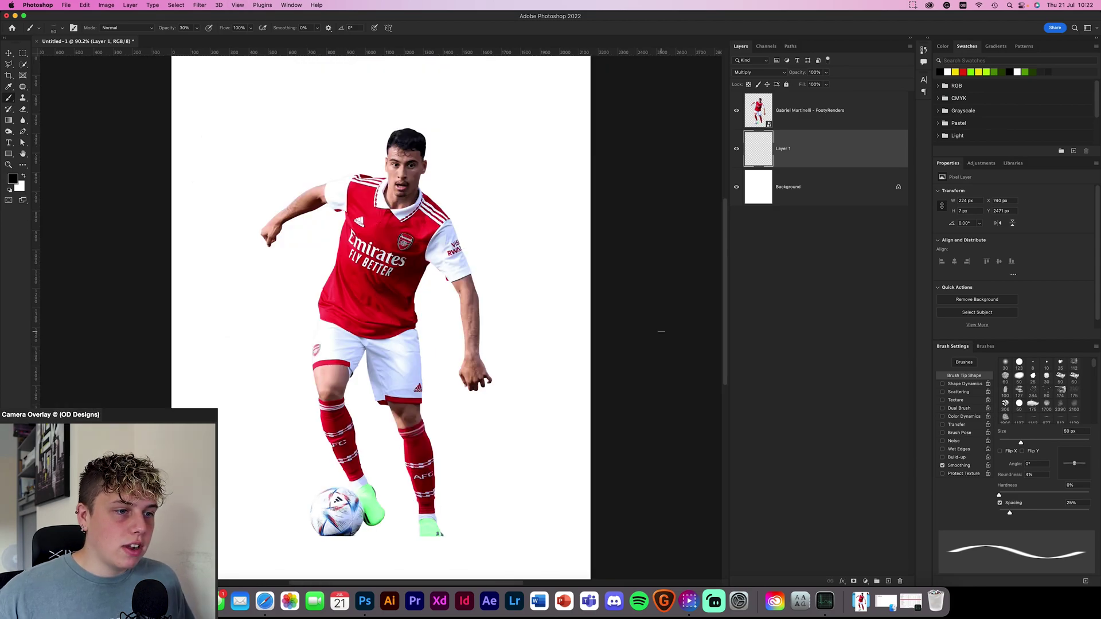
pyautogui.press('super+equal')
pyautogui.press('super+equal')
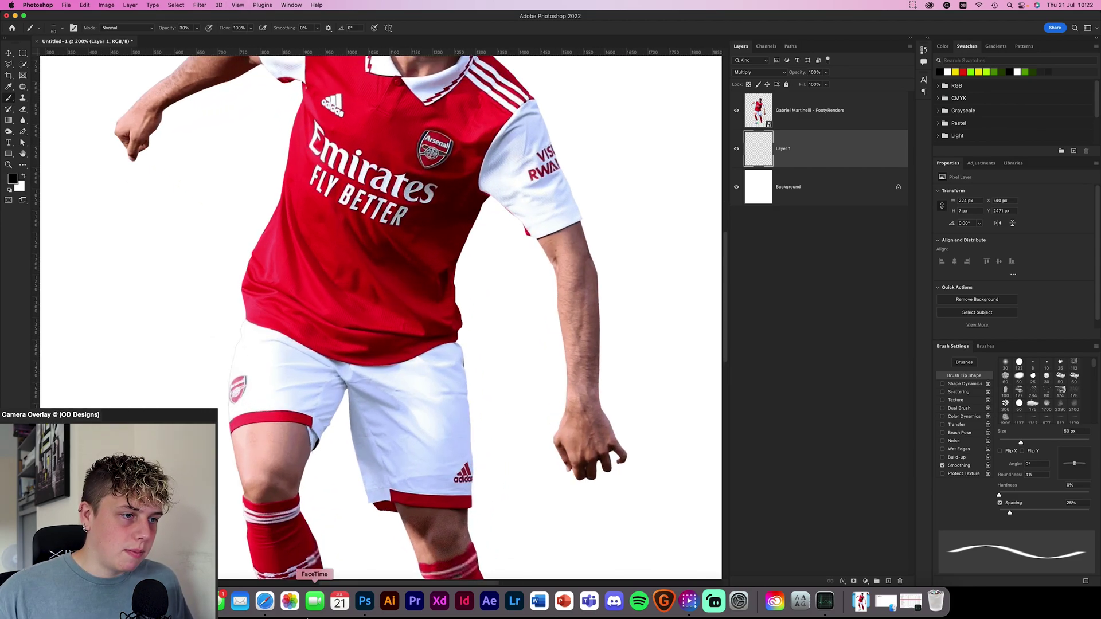
pyautogui.scroll(-10, 295, 296)
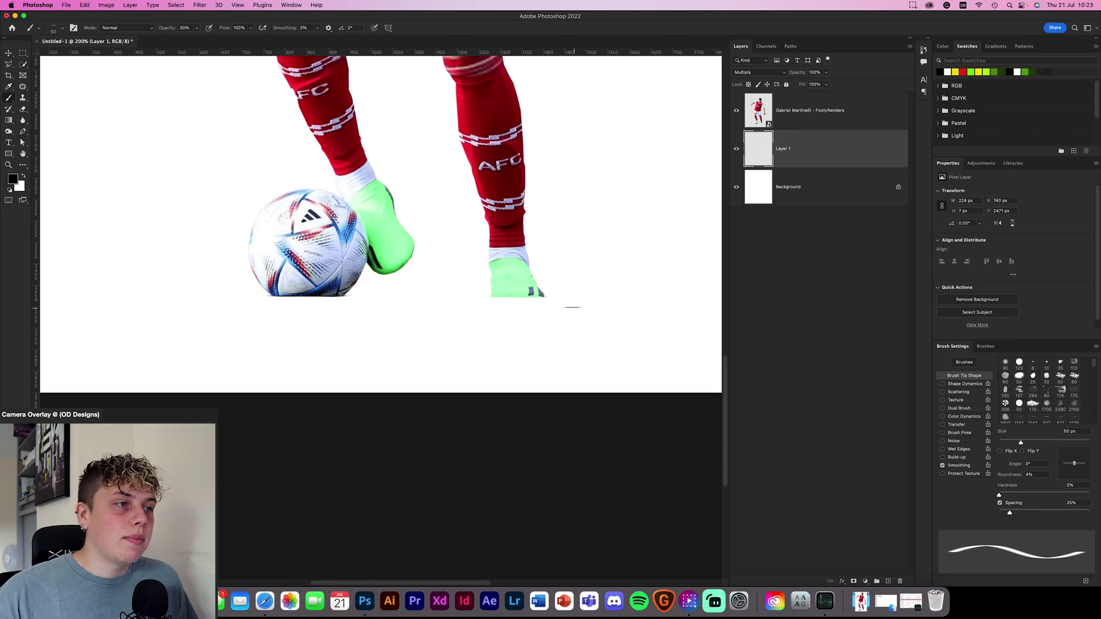
pyautogui.scroll(3, 534, 305)
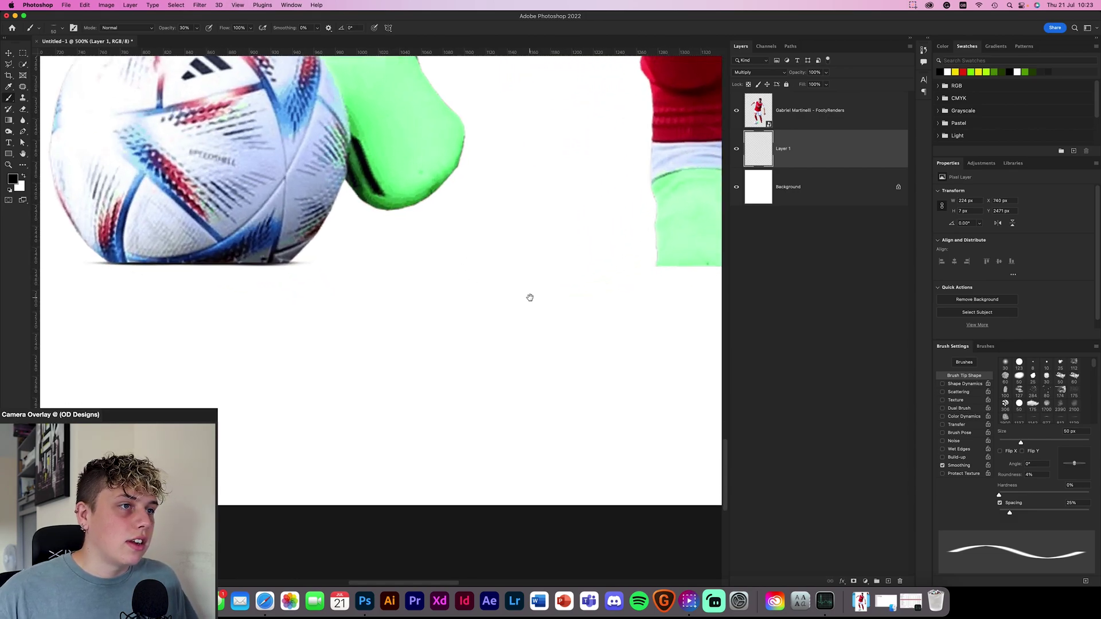
pyautogui.hscroll(5, 528, 298)
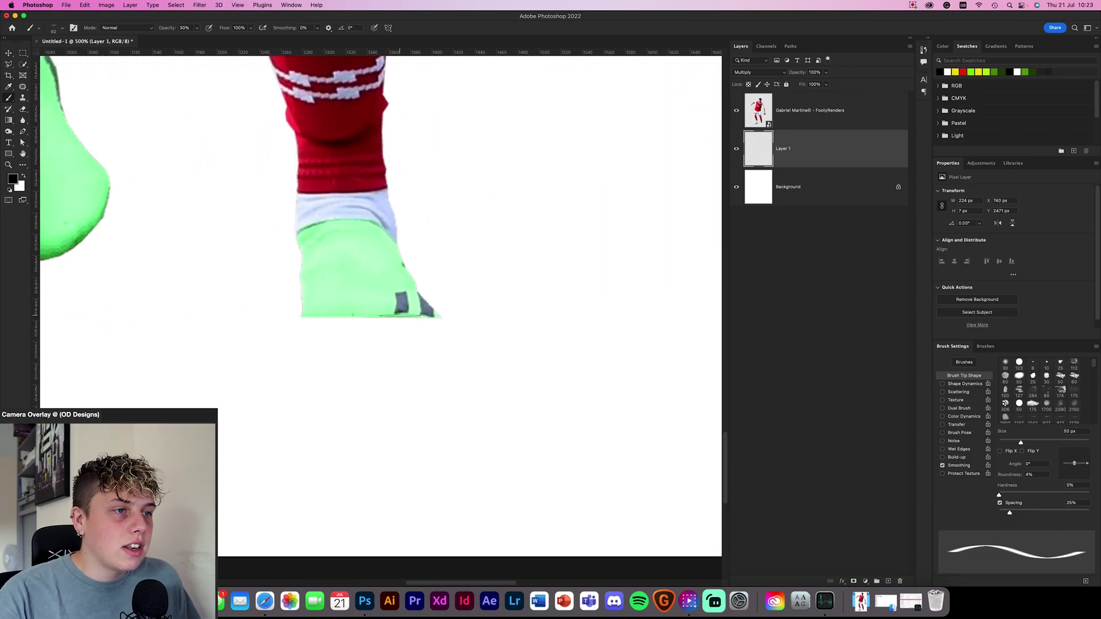
pyautogui.press(']')
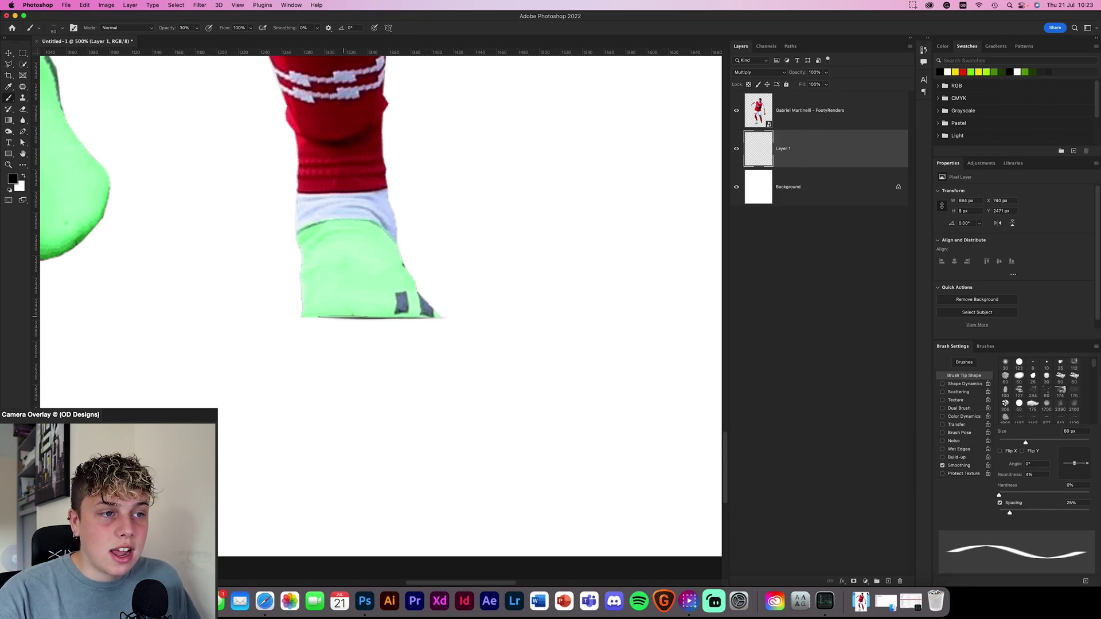
pyautogui.press(']')
pyautogui.press(']')
pyautogui.press(']')
pyautogui.press(']')
pyautogui.press(']')
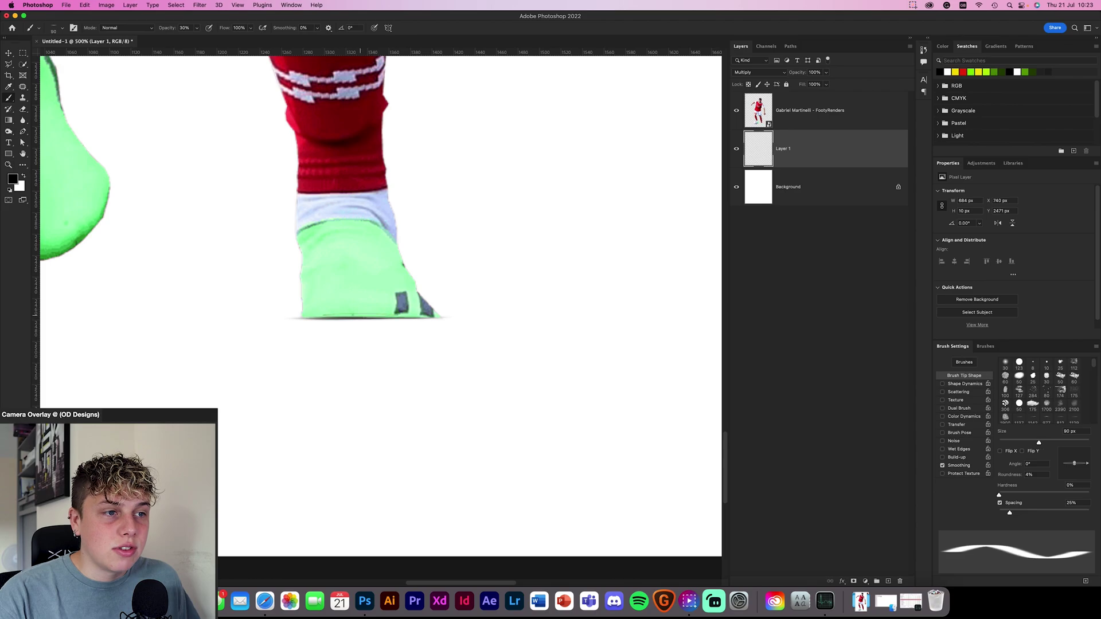
pyautogui.moveTo(378, 315)
pyautogui.mouseDown()
pyautogui.moveTo(419, 316)
pyautogui.moveTo(397, 318)
pyautogui.mouseUp()
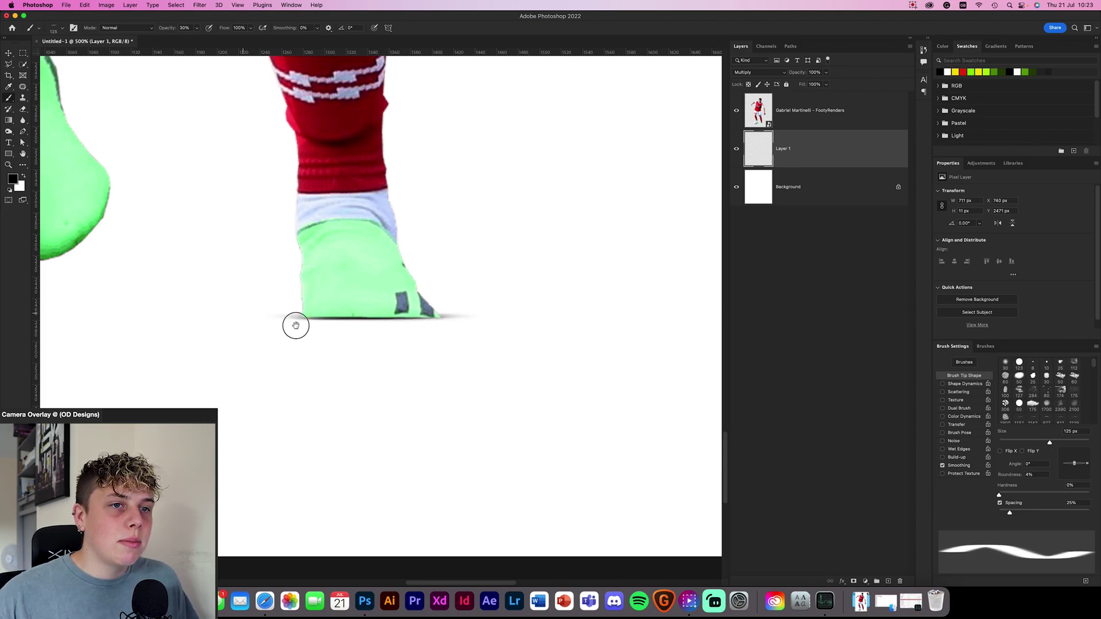
# - Try a 125 px shadow stroke on the ground below the raised foot, then undo it
pyautogui.moveTo(263, 318); pyautogui.dragTo(413, 377)
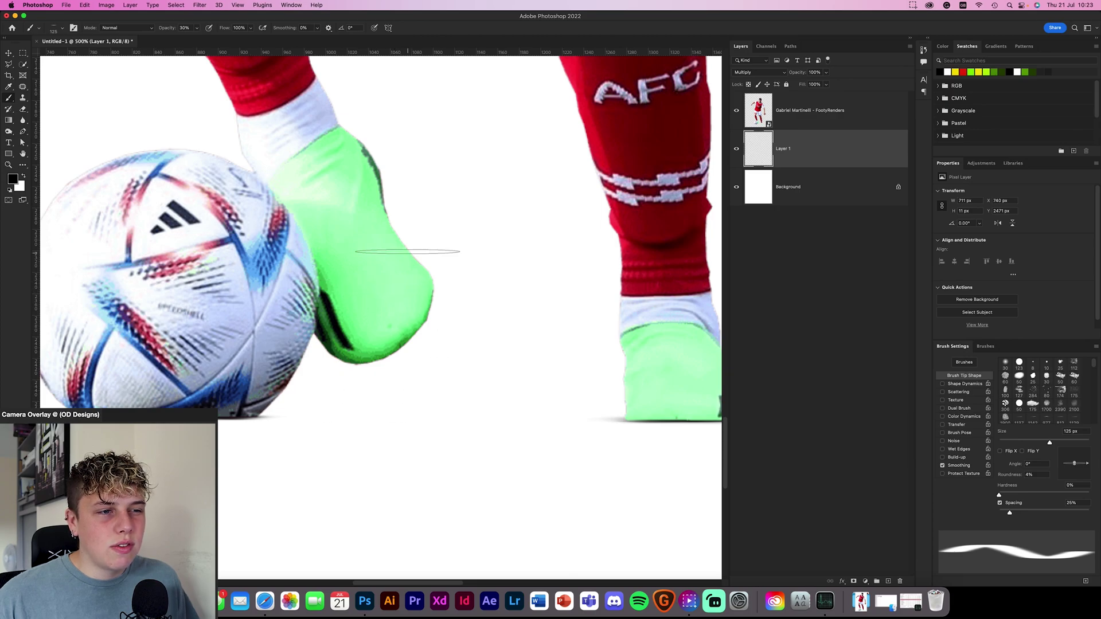
pyautogui.moveTo(400, 408); pyautogui.dragTo(385, 413)
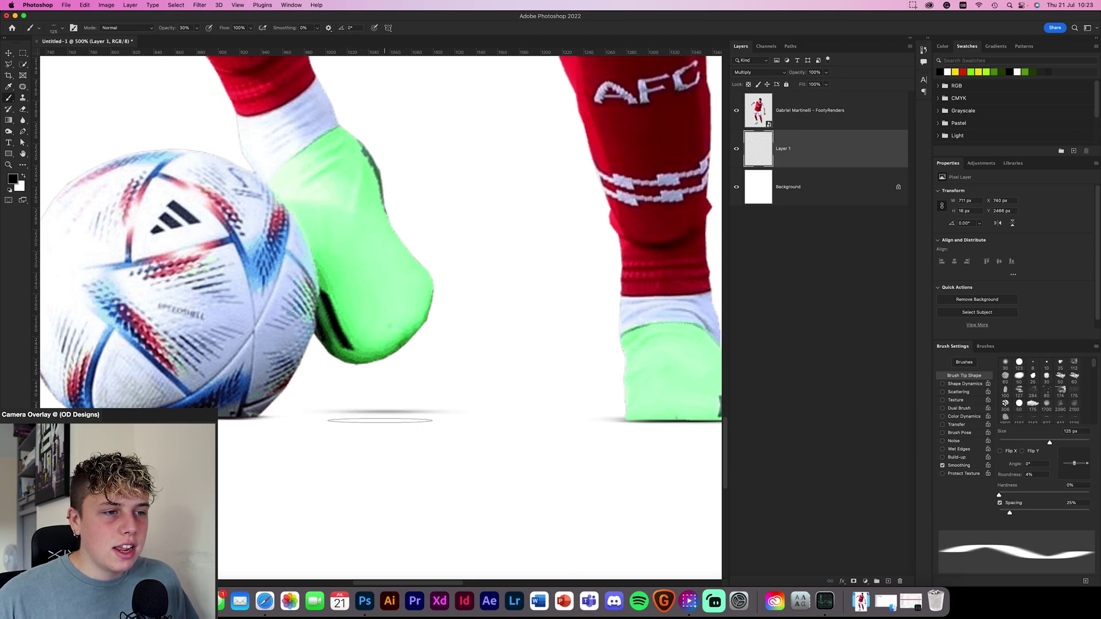
pyautogui.press('super+0')
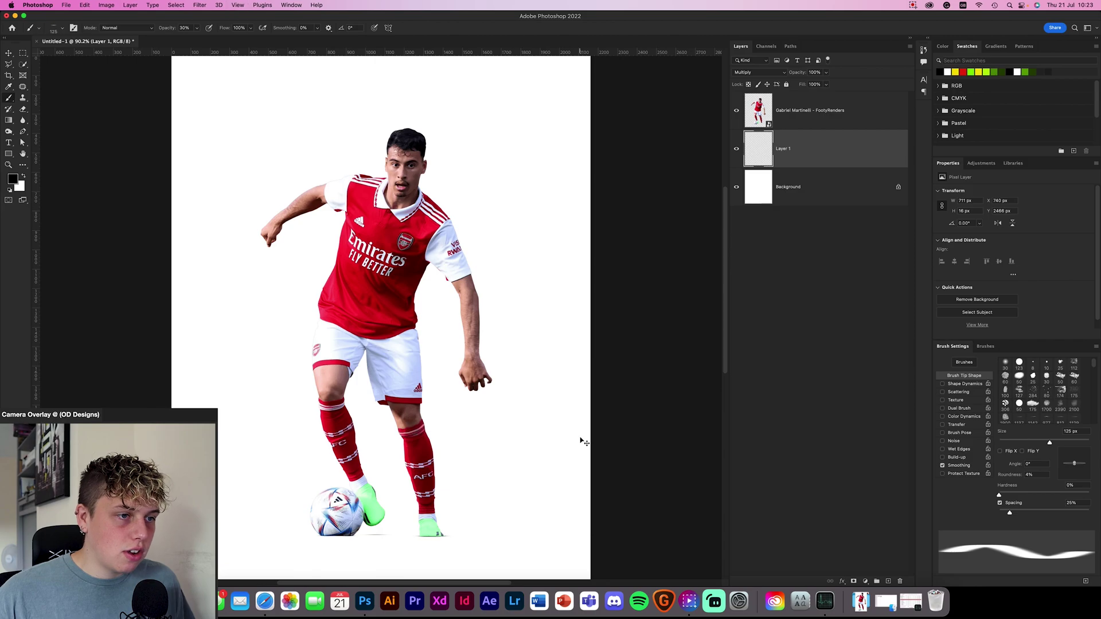
pyautogui.press('super+z')
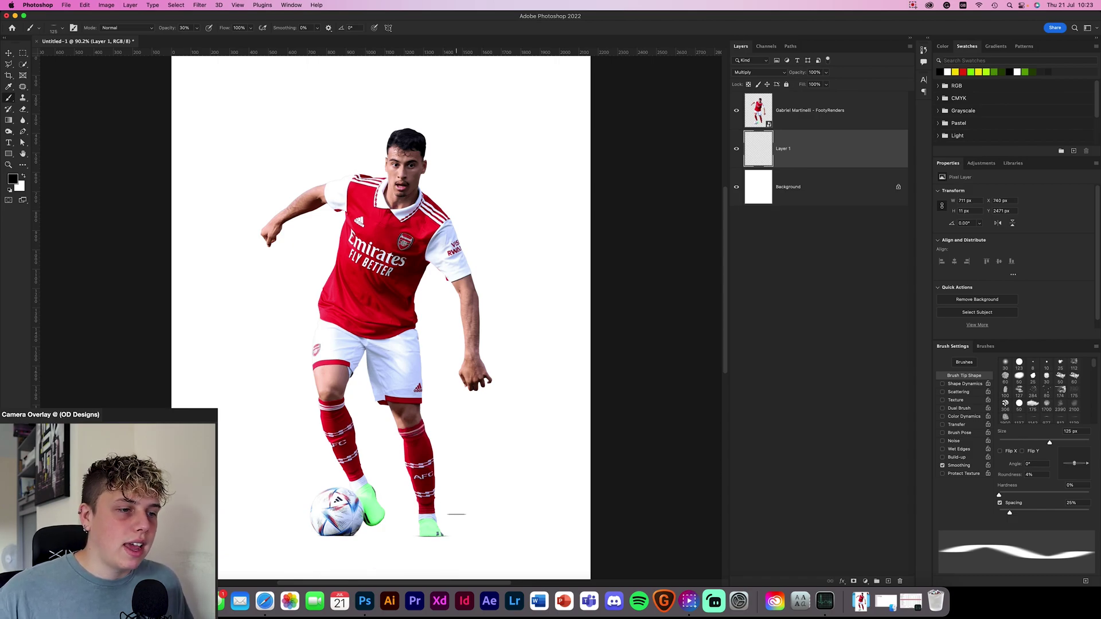
# - Lower the opacity of the contact shadow layer to 80%
pyautogui.press('super+equal')
pyautogui.press('super+equal')
pyautogui.press('super+equal')
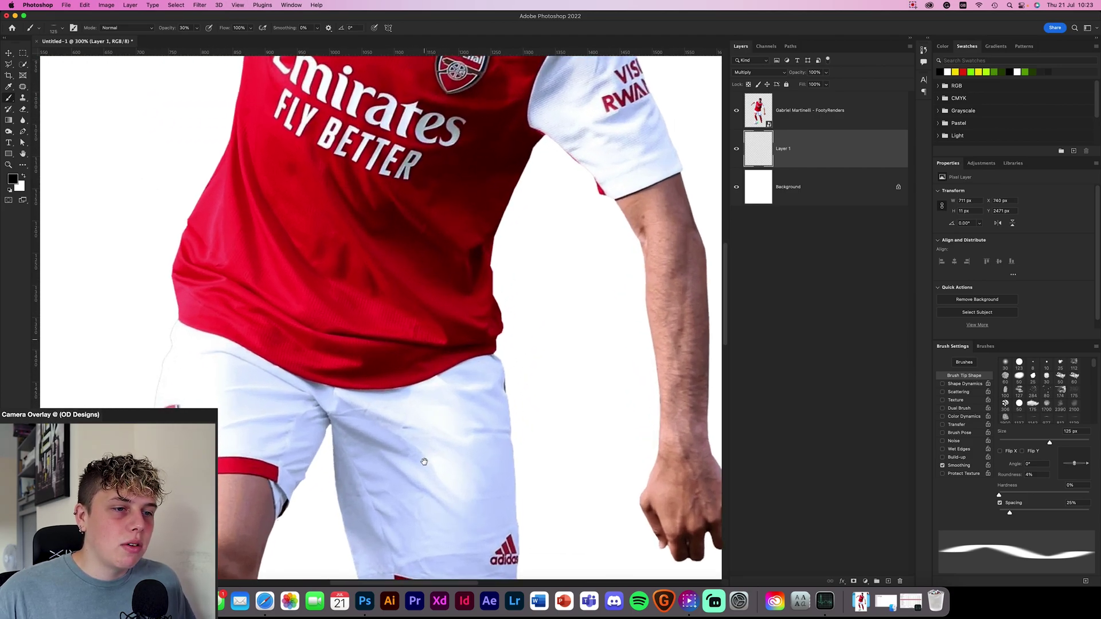
pyautogui.scroll(-10, 424, 456)
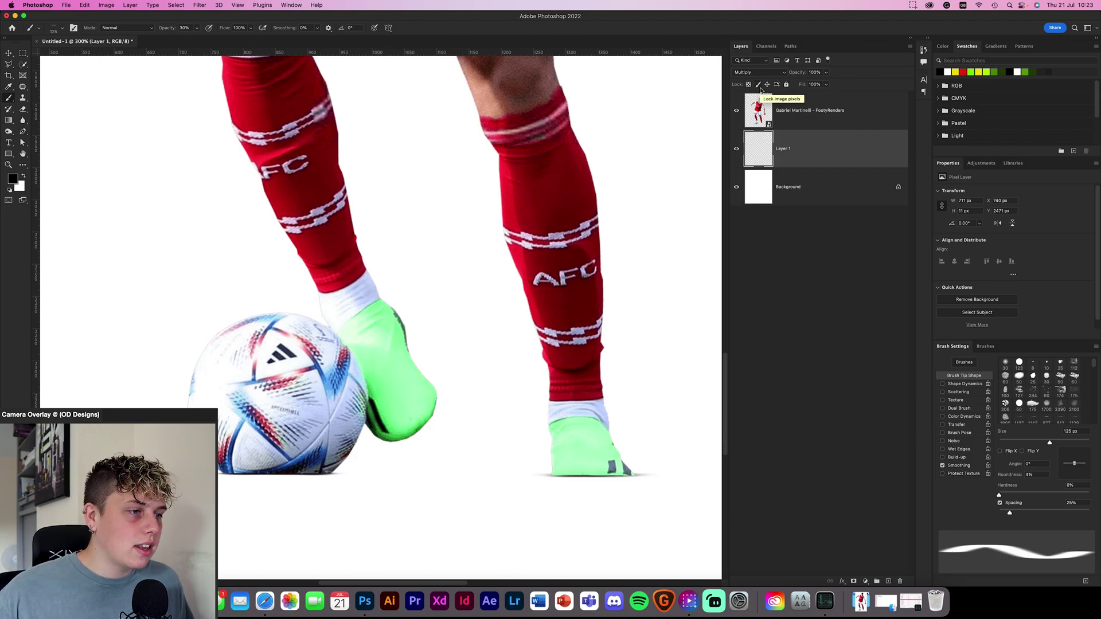
pyautogui.moveTo(802, 76); pyautogui.dragTo(800, 76)
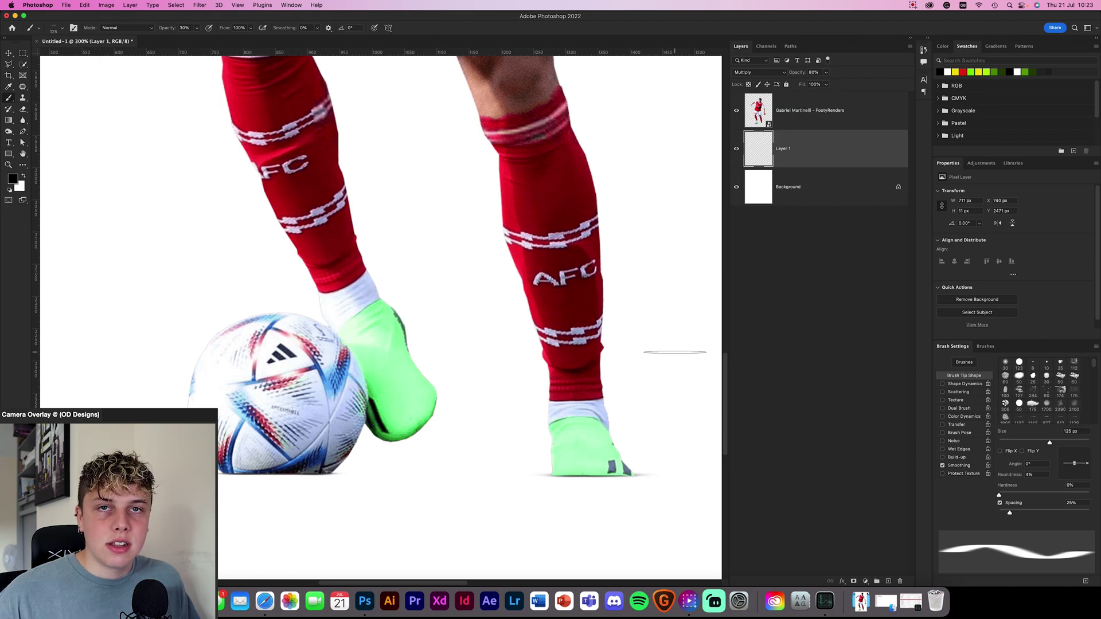
# - Add a new layer above the player cutout and clip it to the cutout
pyautogui.hotkey('alt', ']')
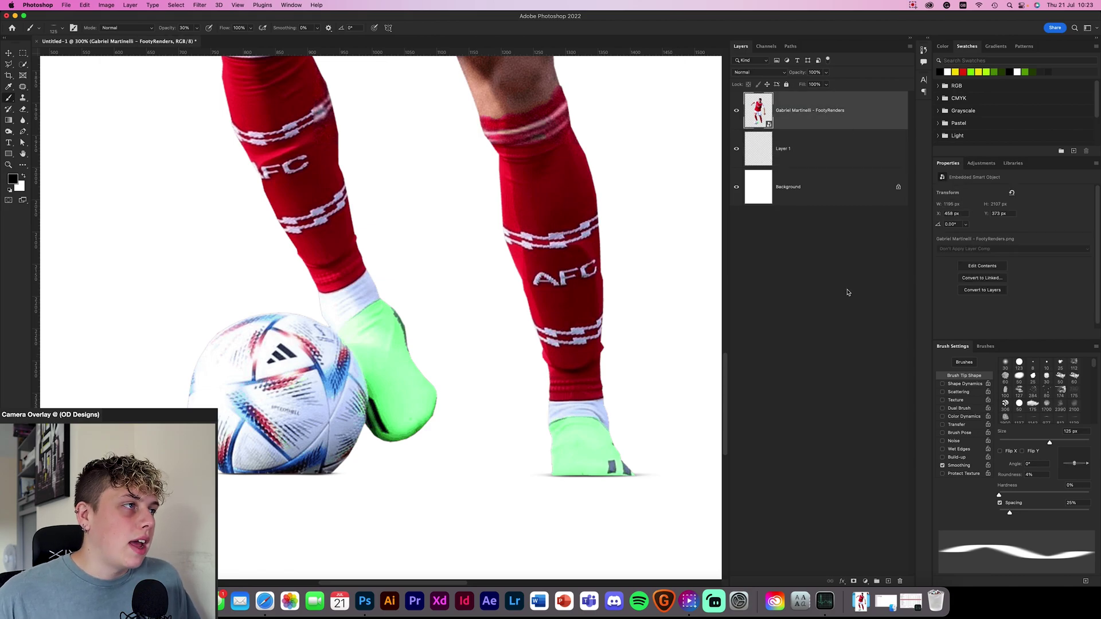
pyautogui.click(887, 582)
pyautogui.keyDown('alt'); pyautogui.click(839, 127); pyautogui.keyUp('alt')
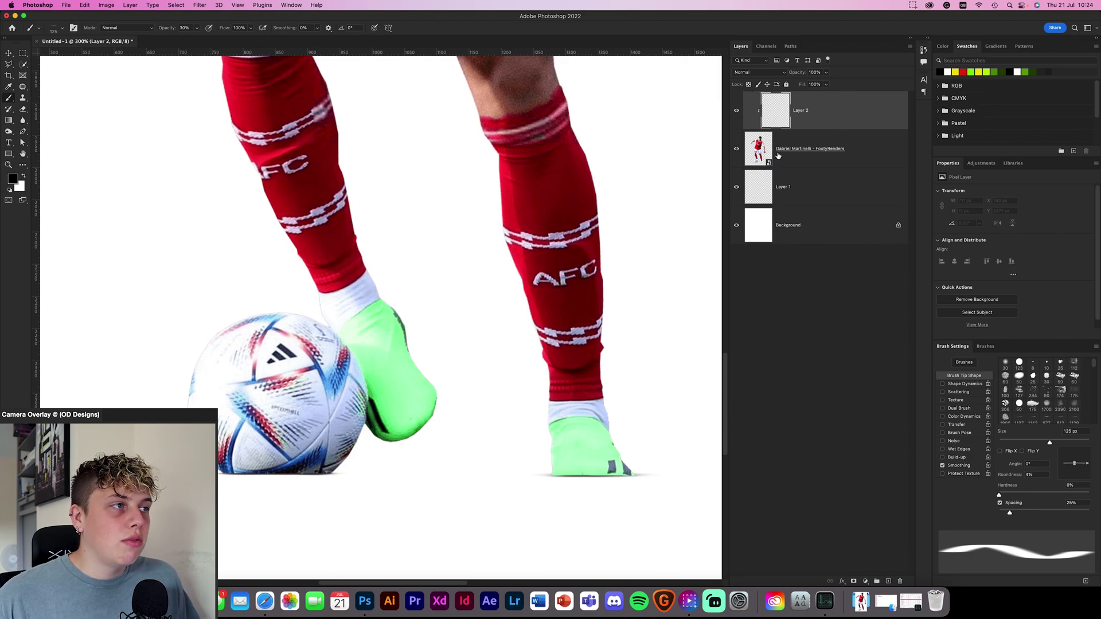
pyautogui.rightClick(825, 118)
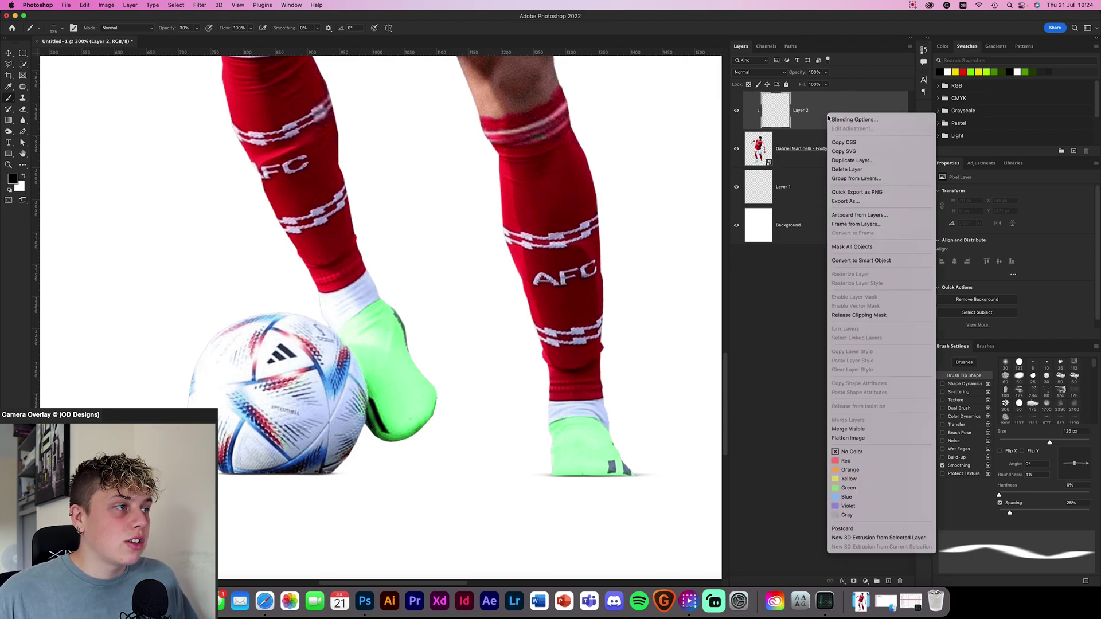
pyautogui.click(847, 321)
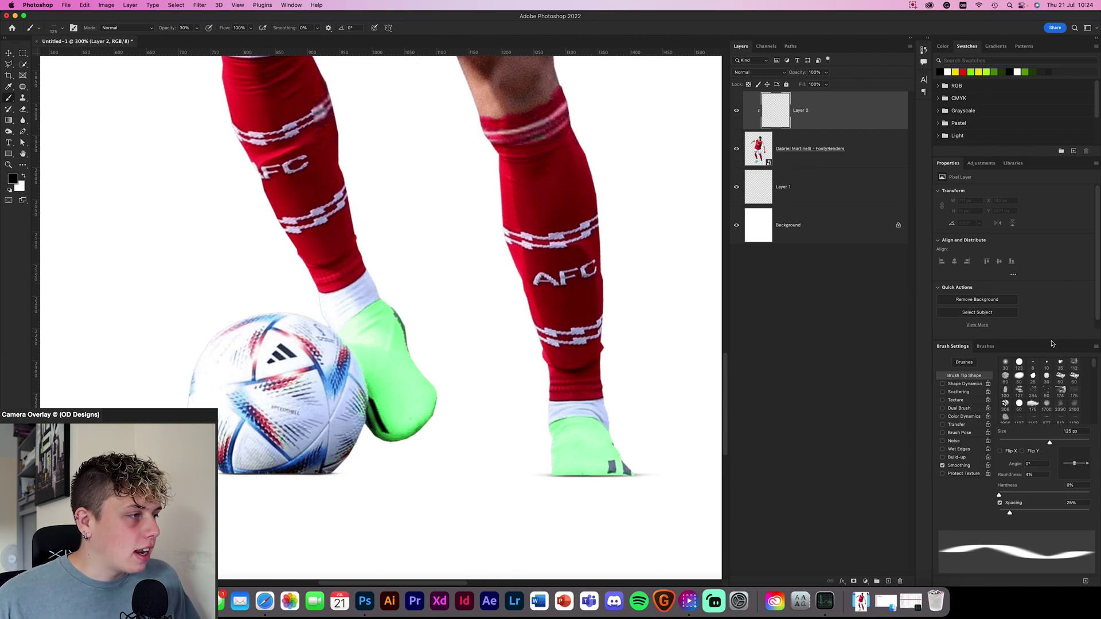
# - Choose the Soft Round brush and reduce it to 70 px for shading the ball and boots
pyautogui.click(994, 347)
pyautogui.click(978, 413)
pyautogui.press('super+equal')
pyautogui.press('super+equal')
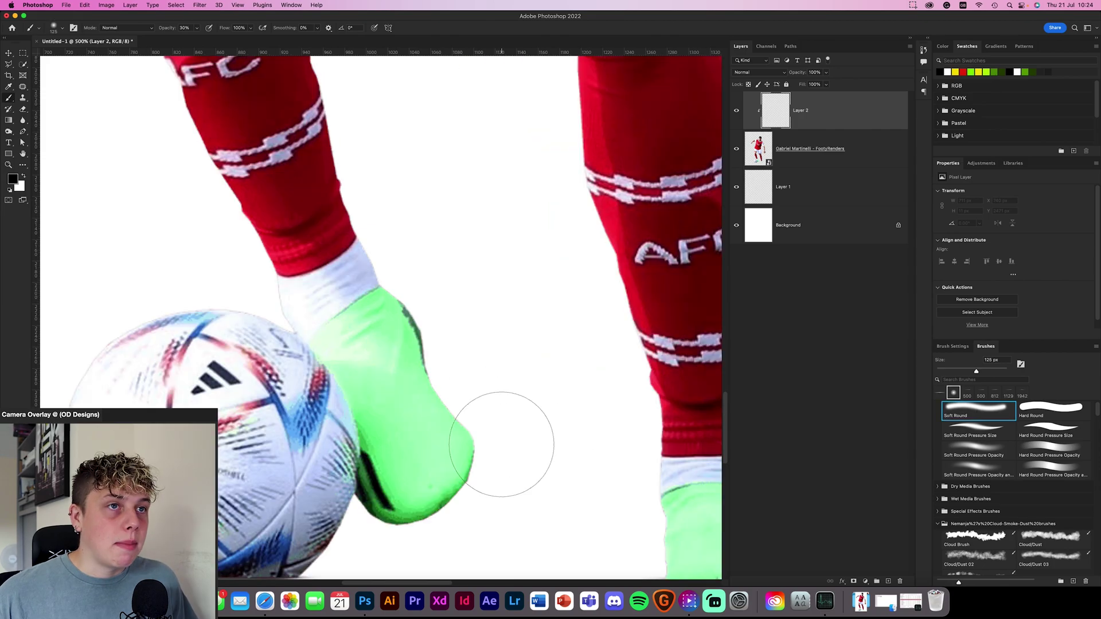
pyautogui.scroll(-8, 220, 94)
pyautogui.hscroll(-3, 219, 94)
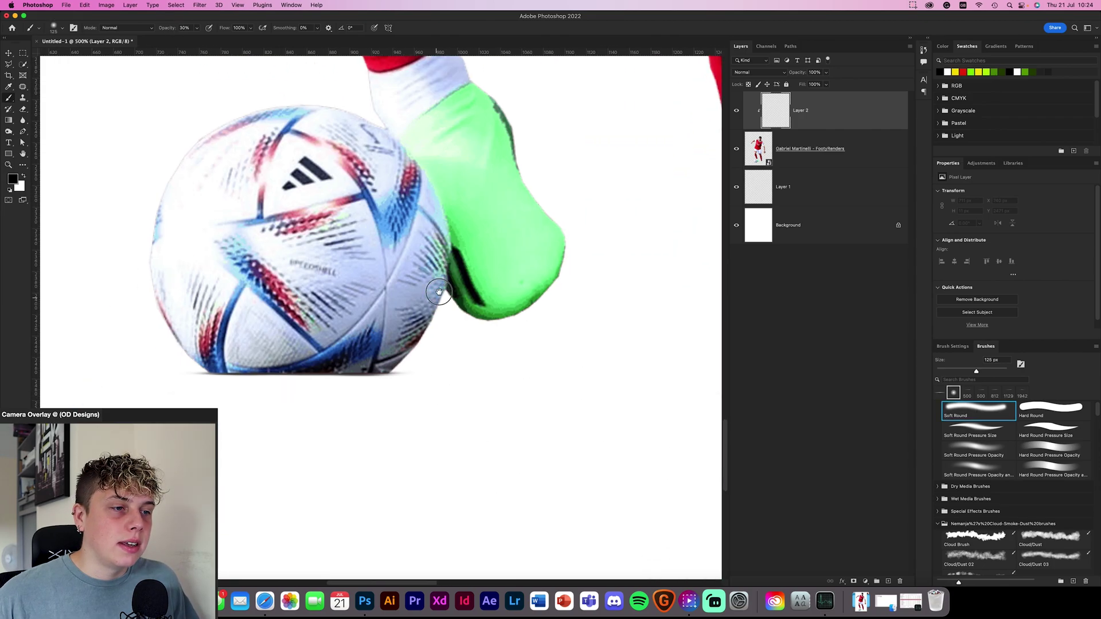
pyautogui.press('[')
pyautogui.press('[')
pyautogui.press('[')
pyautogui.press('[')
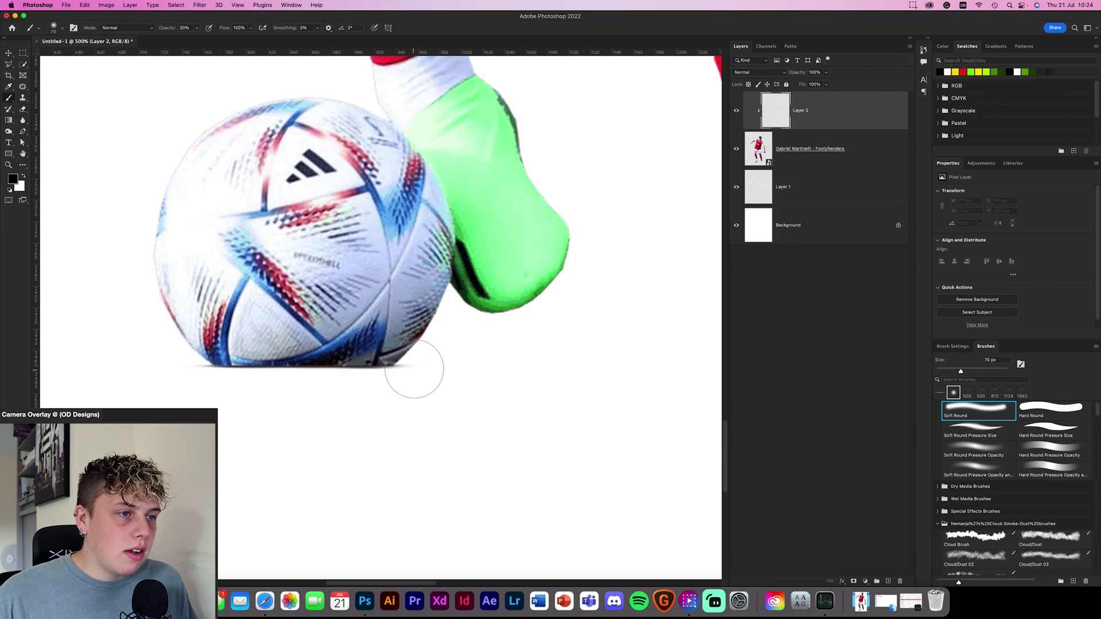
# - Paint soft black shading along the lower edge of the ball and the underside of the raised boot
pyautogui.moveTo(410, 380)
pyautogui.mouseDown()
pyautogui.moveTo(187, 361)
pyautogui.moveTo(126, 309)
pyautogui.moveTo(289, 389)
pyautogui.moveTo(226, 379)
pyautogui.moveTo(414, 389)
pyautogui.moveTo(157, 370)
pyautogui.moveTo(297, 372)
pyautogui.moveTo(379, 355)
pyautogui.moveTo(184, 325)
pyautogui.moveTo(274, 346)
pyautogui.moveTo(459, 321)
pyautogui.moveTo(354, 404)
pyautogui.moveTo(283, 396)
pyautogui.moveTo(389, 393)
pyautogui.moveTo(421, 372)
pyautogui.moveTo(433, 333)
pyautogui.moveTo(184, 361)
pyautogui.mouseUp()
pyautogui.moveTo(491, 353); pyautogui.dragTo(319, 408)
pyautogui.moveTo(295, 374)
pyautogui.mouseDown()
pyautogui.moveTo(352, 369)
pyautogui.moveTo(292, 358)
pyautogui.moveTo(305, 369)
pyautogui.mouseUp()
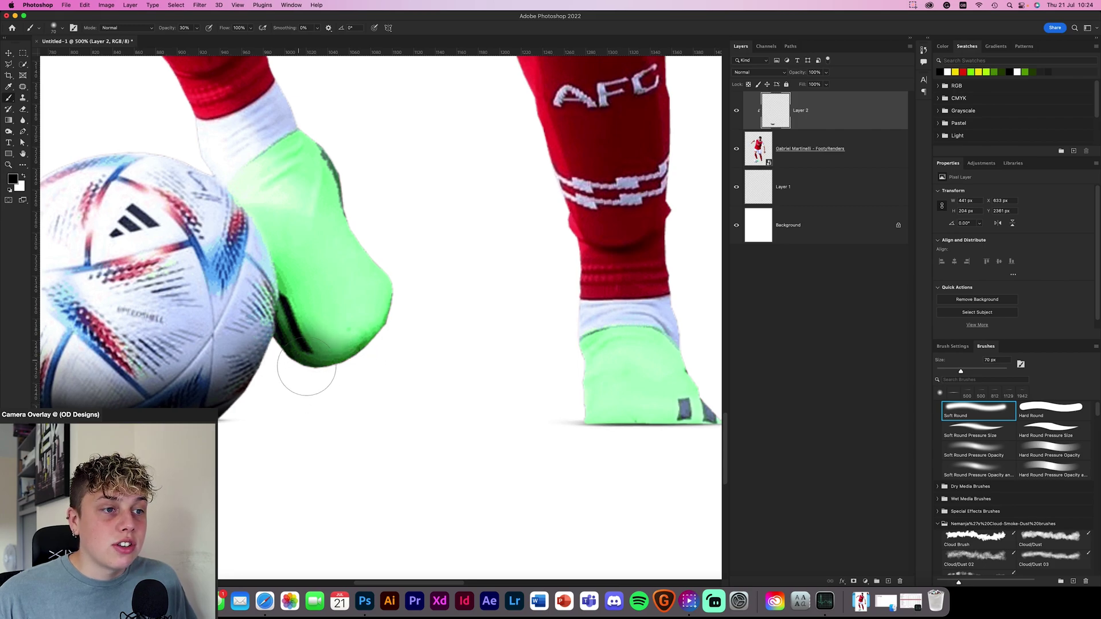
# - Shade the base of the standing boot with the 70 px soft brush, undoing strokes that darken it too far up
pyautogui.moveTo(648, 428); pyautogui.dragTo(460, 423)
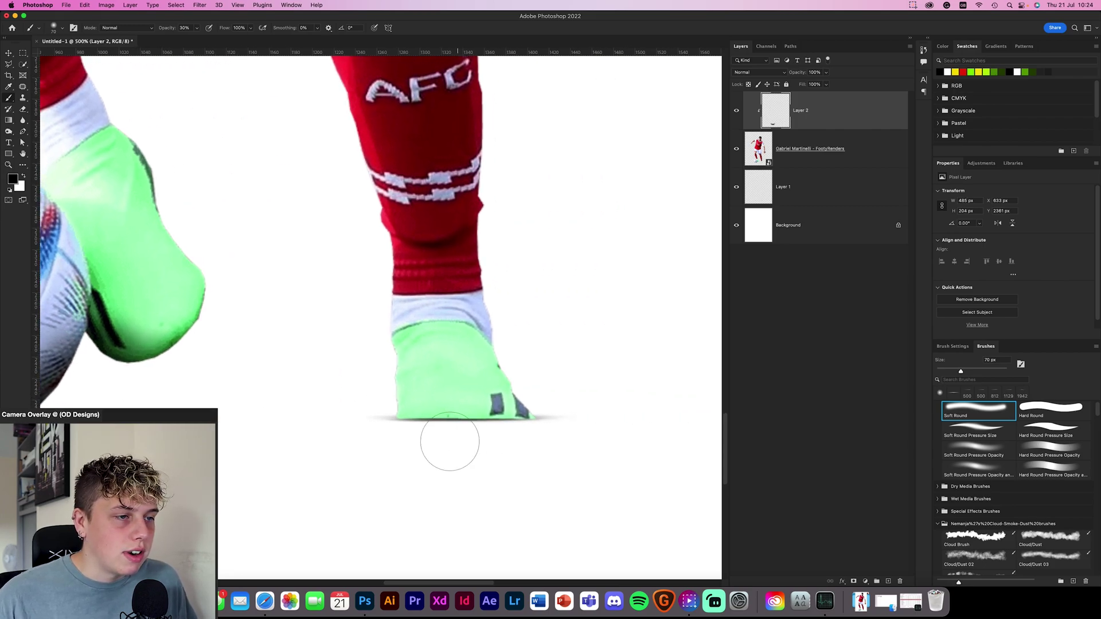
pyautogui.moveTo(399, 446)
pyautogui.mouseDown()
pyautogui.moveTo(370, 408)
pyautogui.moveTo(370, 386)
pyautogui.mouseUp()
pyautogui.press('super+z')
pyautogui.moveTo(419, 461)
pyautogui.mouseDown()
pyautogui.moveTo(563, 459)
pyautogui.moveTo(544, 420)
pyautogui.moveTo(535, 424)
pyautogui.moveTo(545, 359)
pyautogui.moveTo(515, 400)
pyautogui.moveTo(276, 420)
pyautogui.mouseUp()
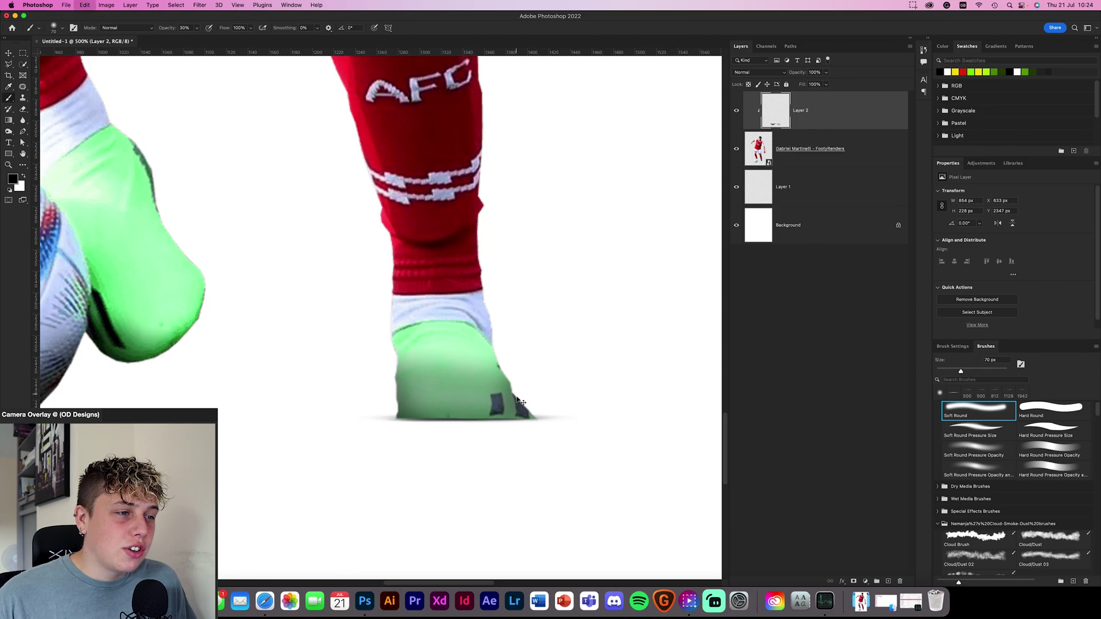
pyautogui.press('super+z')
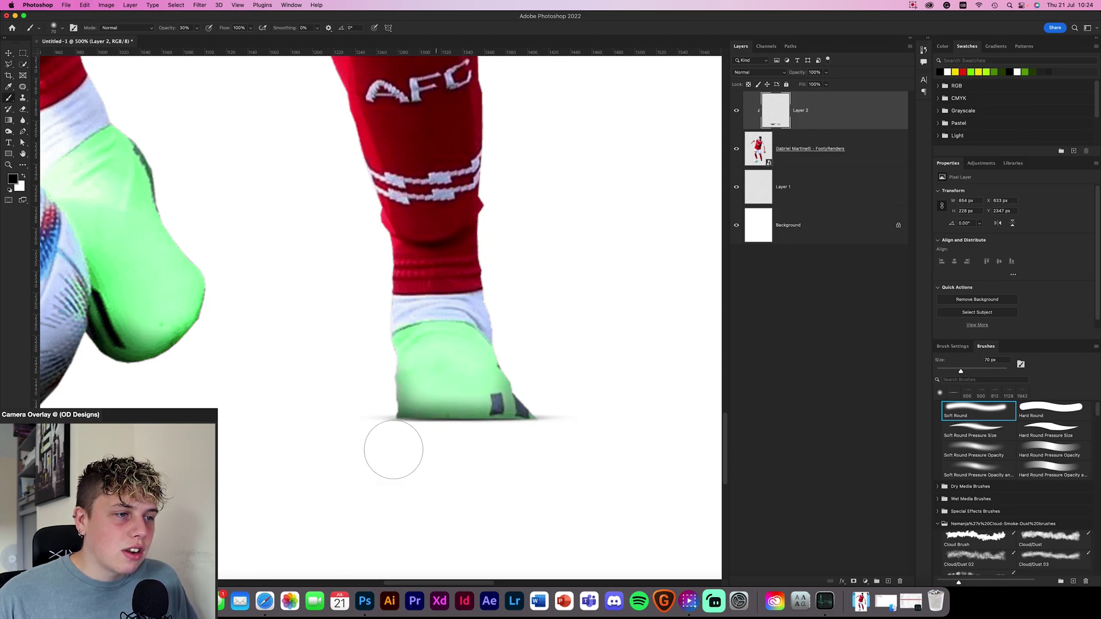
pyautogui.moveTo(494, 413); pyautogui.dragTo(455, 400)
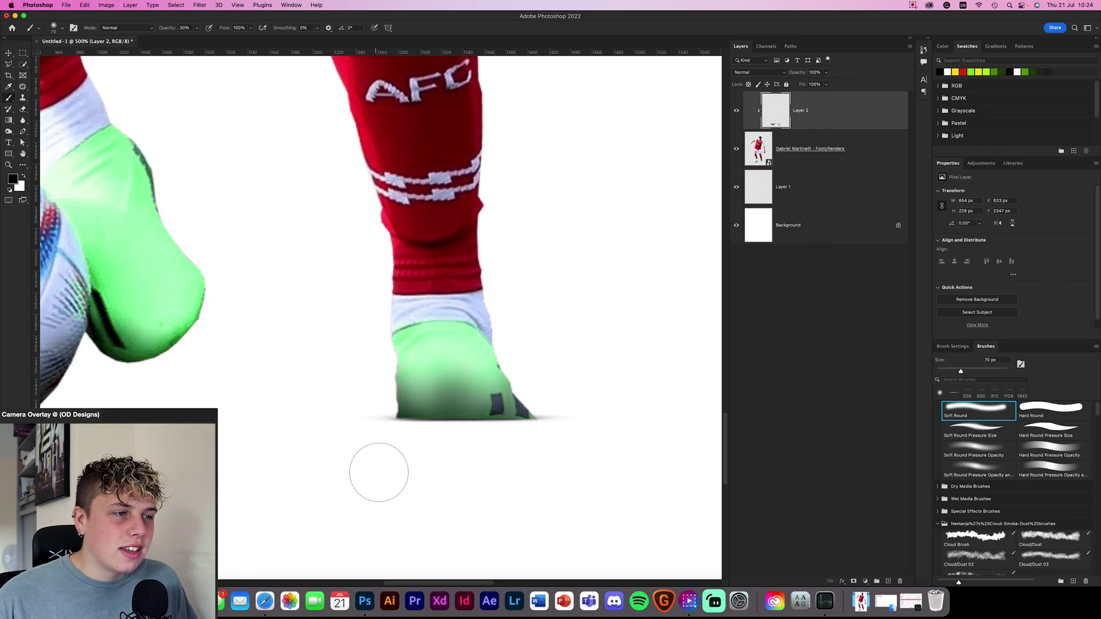
pyautogui.press('super+z')
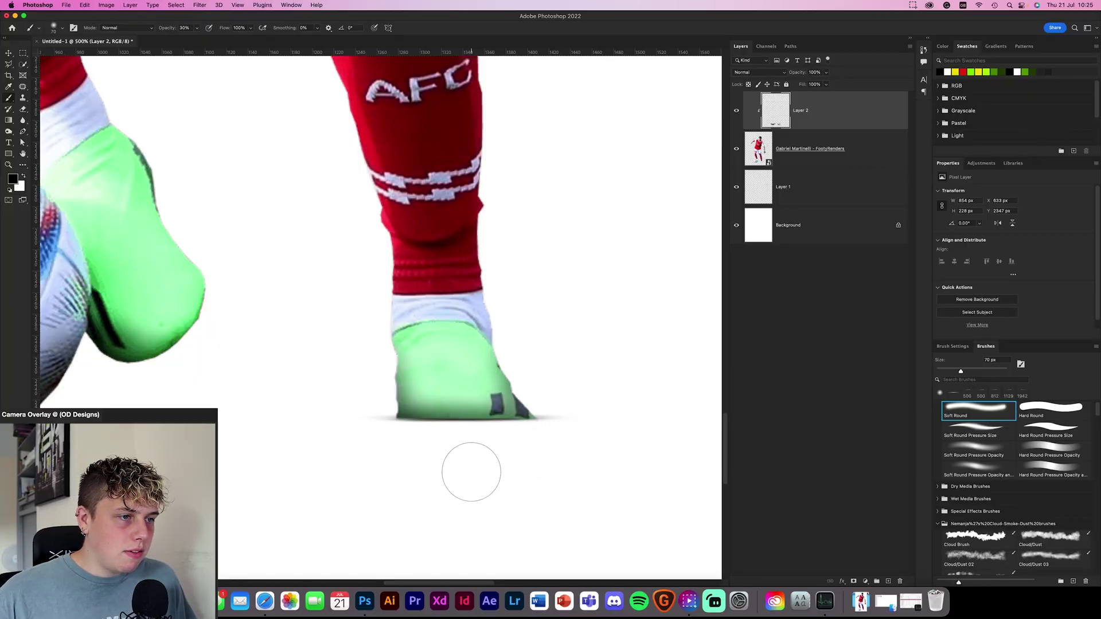
# - Add one more soft shading stroke along the bottom edge of the standing boot, matching it against the ball's shading
pyautogui.moveTo(501, 474); pyautogui.dragTo(793, 461)
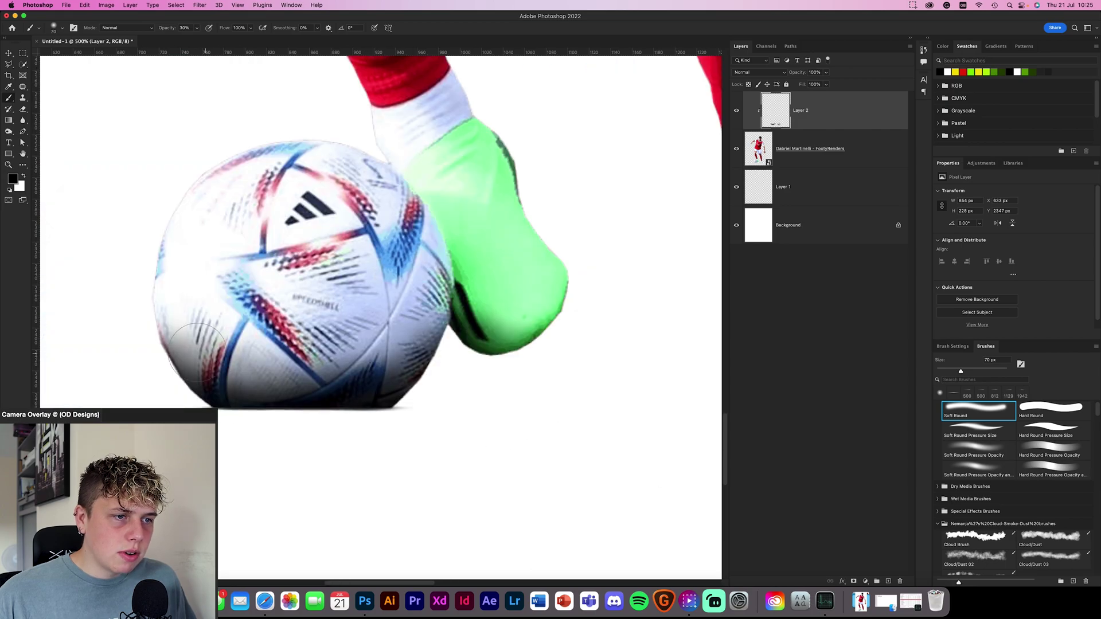
pyautogui.moveTo(556, 347); pyautogui.dragTo(222, 449)
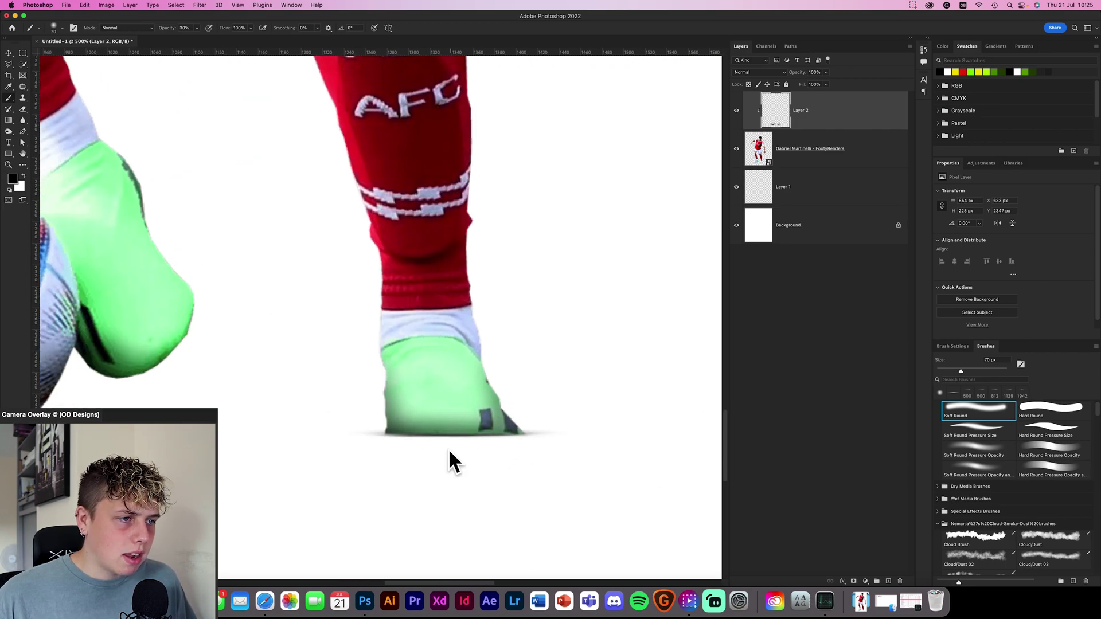
pyautogui.moveTo(380, 449); pyautogui.dragTo(570, 450)
pyautogui.press('super+0')
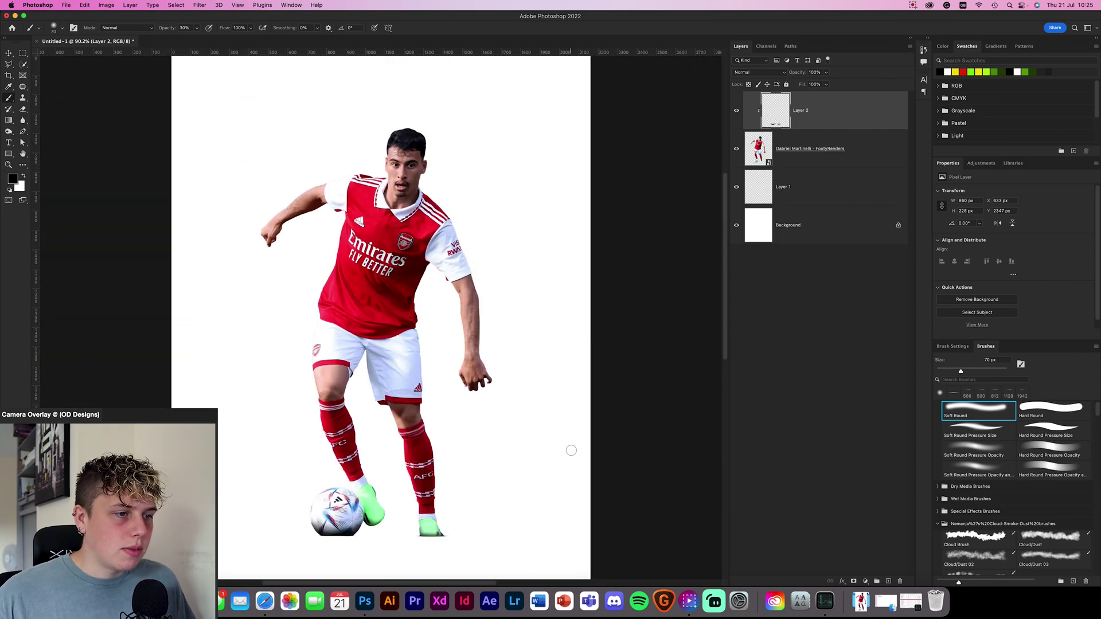
# - Set the clipped shading layer to Multiply and reduce its opacity to 60%
pyautogui.click(784, 73)
pyautogui.click(758, 103)
pyautogui.moveTo(803, 74); pyautogui.dragTo(802, 75)
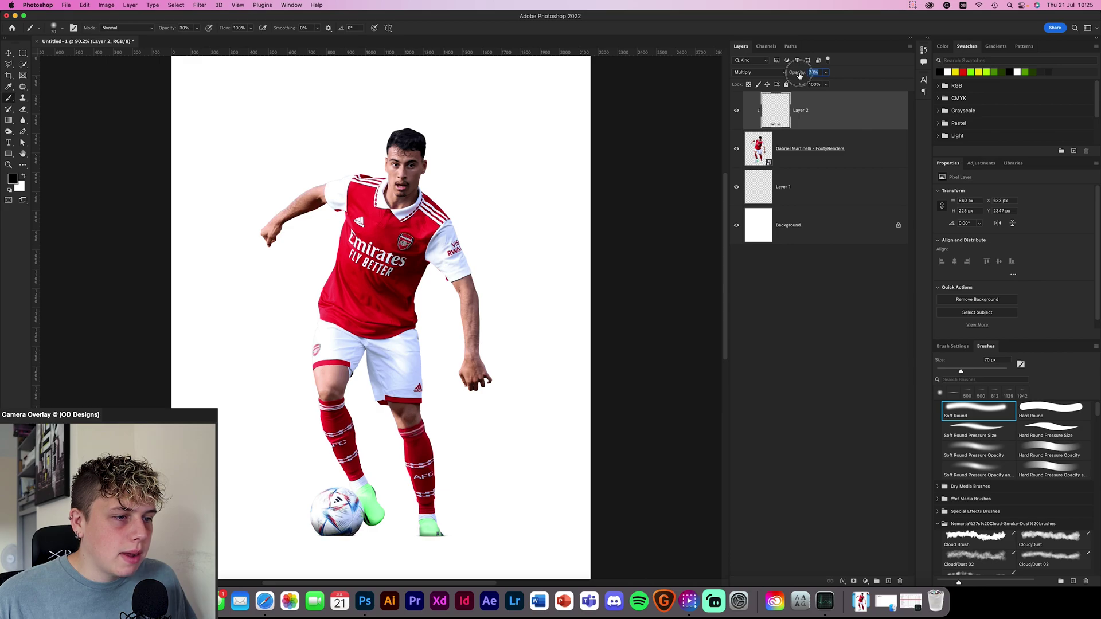
pyautogui.click(737, 112)
pyautogui.click(737, 112)
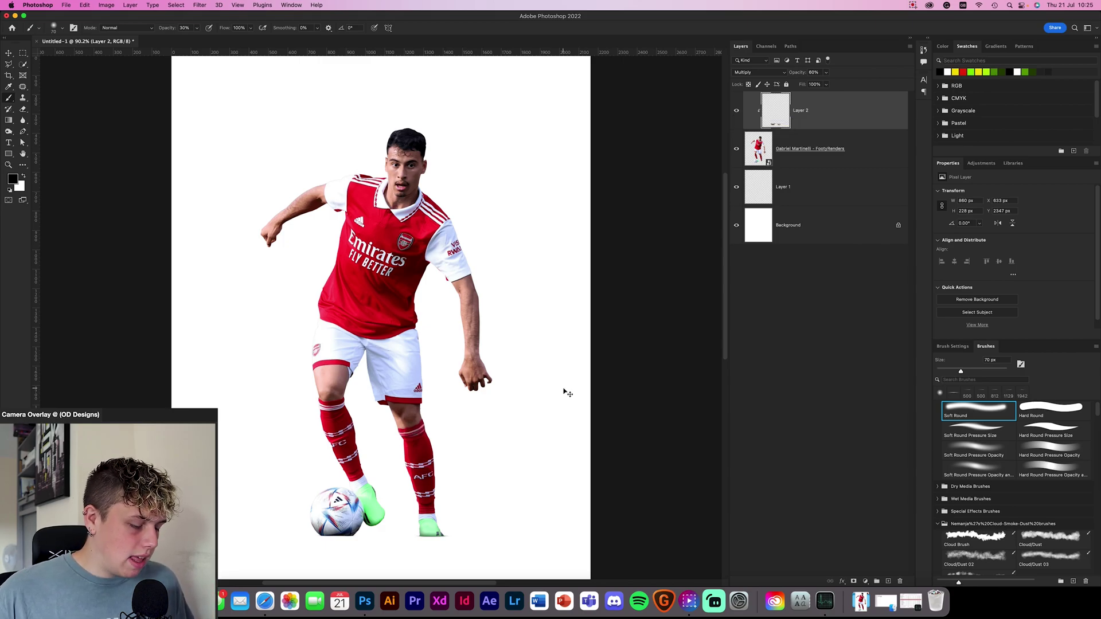
# - Add a new layer directly above the Background and set its blend mode to Multiply
pyautogui.press('super+1')
pyautogui.click(849, 188)
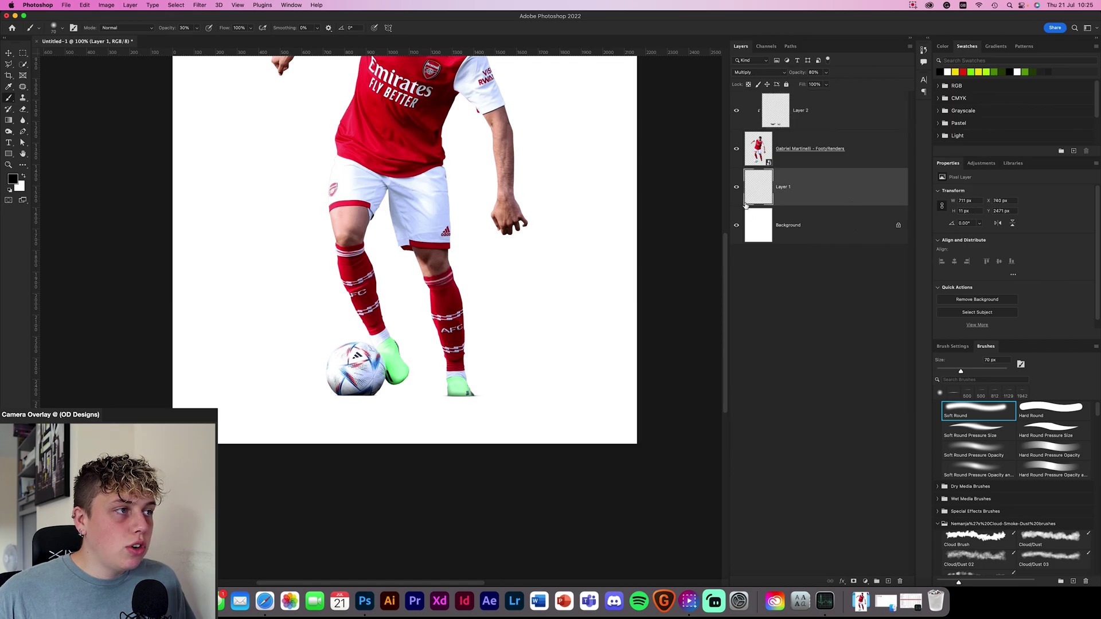
pyautogui.click(812, 225)
pyautogui.click(889, 581)
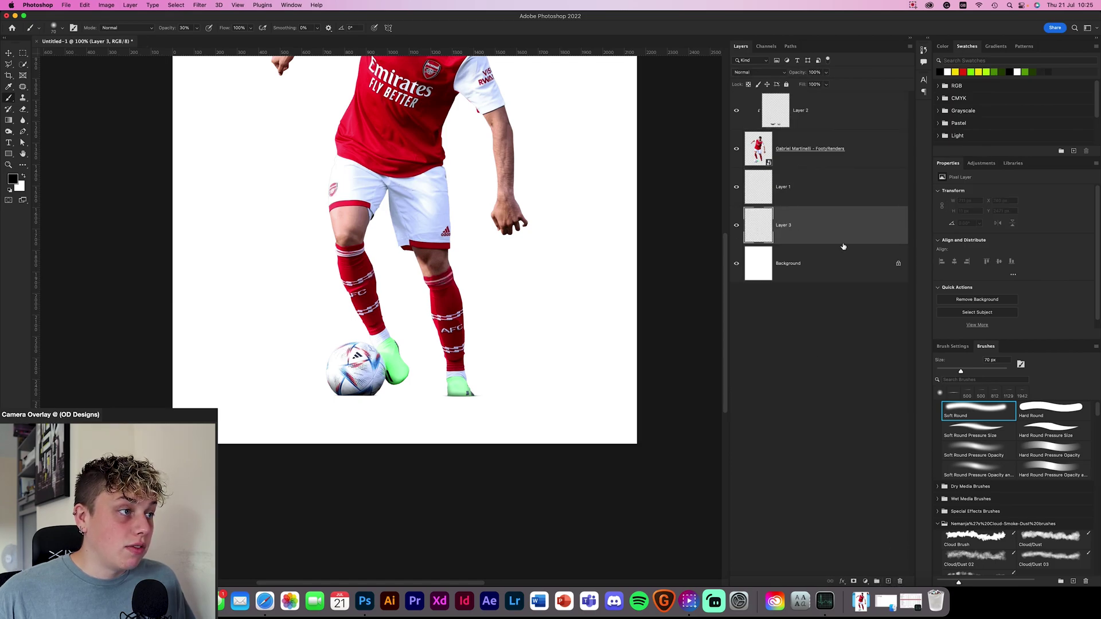
pyautogui.click(771, 72)
pyautogui.click(767, 110)
pyautogui.click(766, 72)
pyautogui.click(764, 64)
pyautogui.press('Return')
# - Switch back to the flattened soft brush and enlarge it to 900 px
pyautogui.click(953, 393)
pyautogui.press(']')
pyautogui.press(']')
pyautogui.press(']')
pyautogui.press(']')
pyautogui.press(']')
pyautogui.press(']')
pyautogui.press(']')
pyautogui.press(']')
pyautogui.press(']')
pyautogui.press(']')
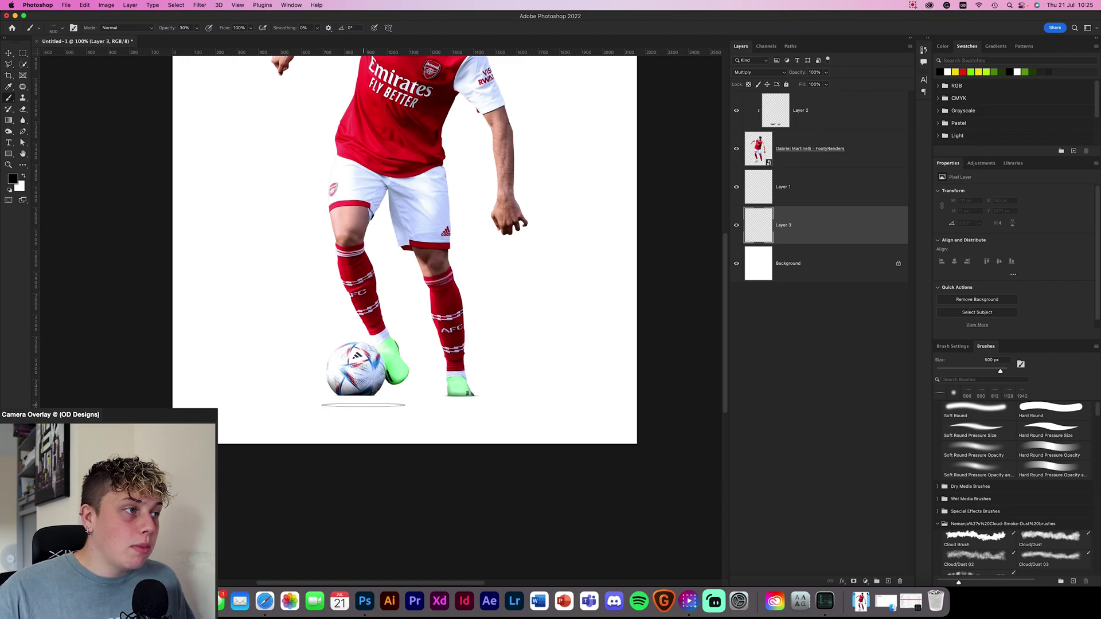
pyautogui.press(']')
pyautogui.press(']')
pyautogui.press(']')
pyautogui.press(']')
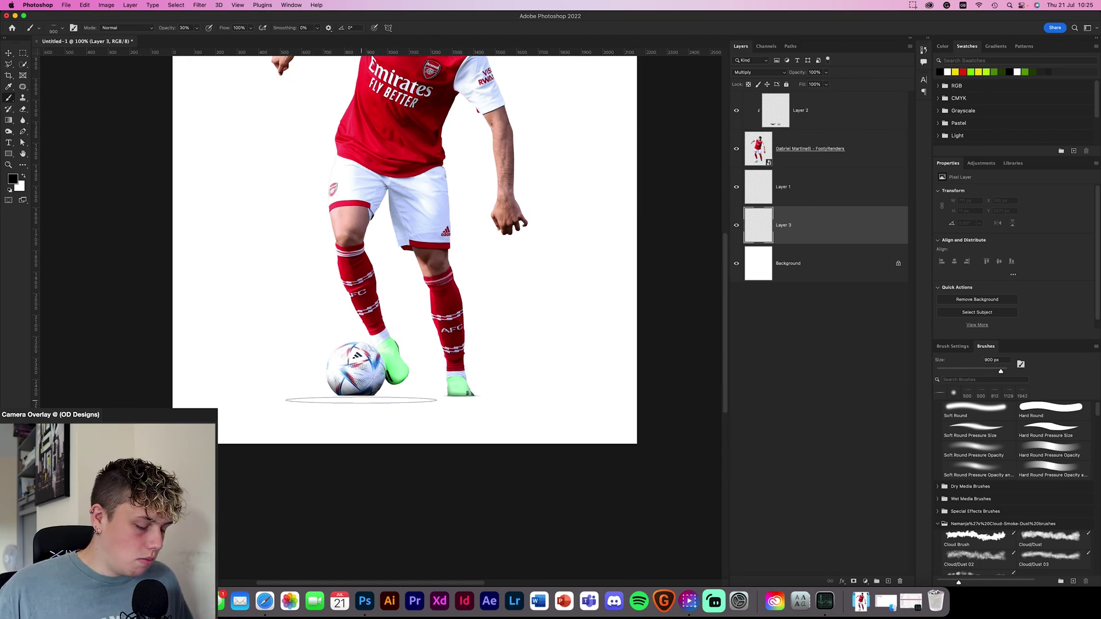
# - Paint a wide, soft ground shadow beneath the ball, using the flattened brush at 700 px and 800 px
pyautogui.scroll(2, 361, 399)
pyautogui.press('[')
pyautogui.press('[')
pyautogui.moveTo(248, 427); pyautogui.dragTo(411, 428)
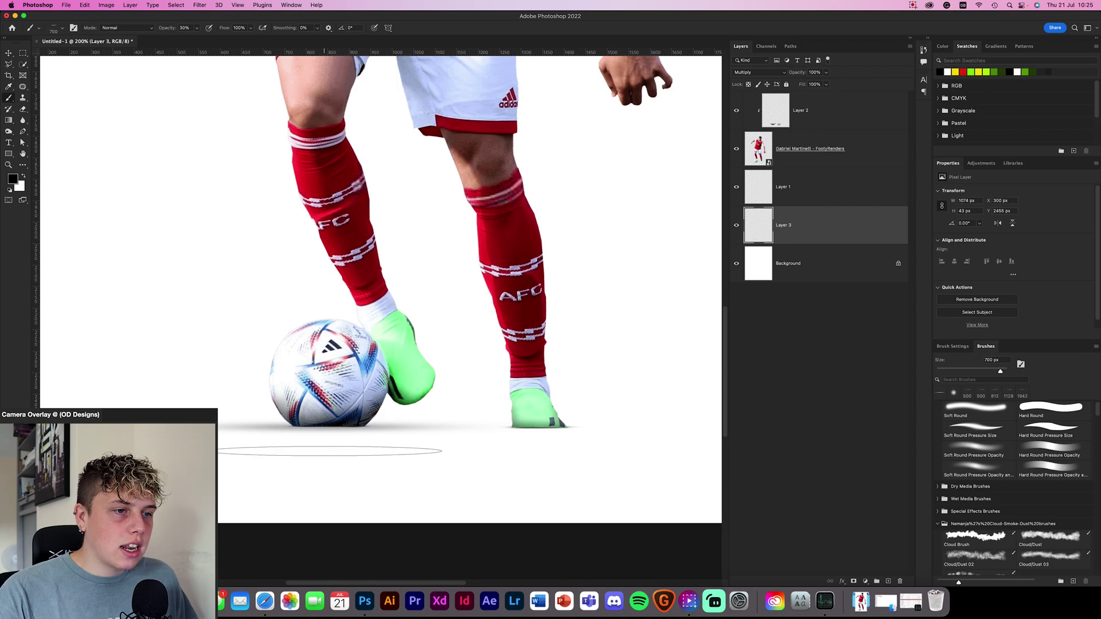
pyautogui.press(']')
pyautogui.click(326, 429)
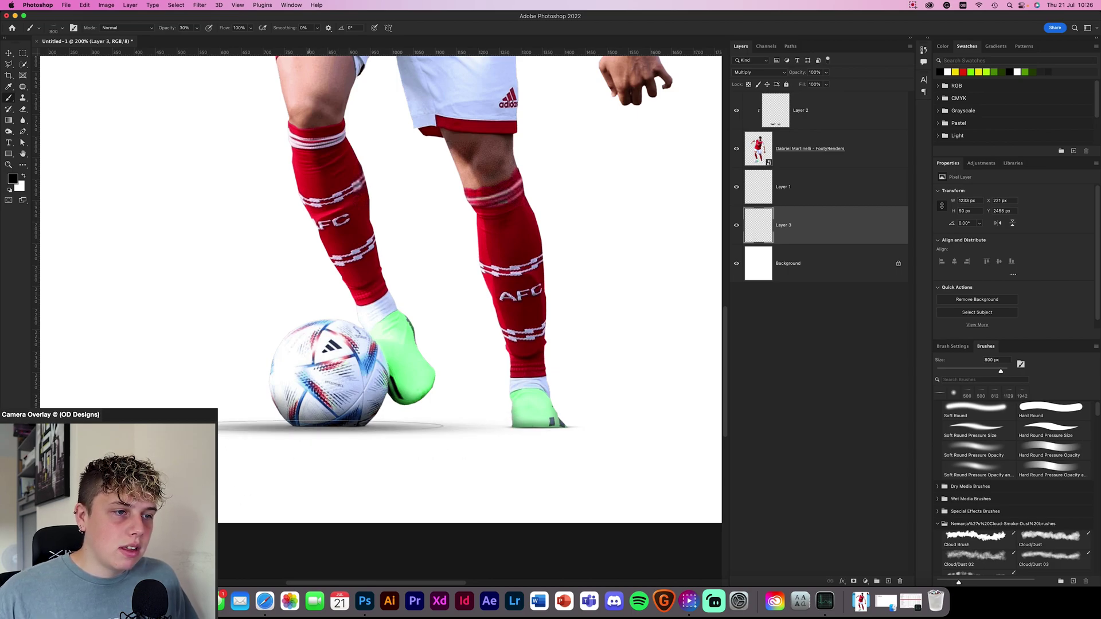
pyautogui.click(307, 427)
# - Reduce the brush to 400 px and build up a wide ground shadow beneath the standing foot
pyautogui.press('[')
pyautogui.press('[')
pyautogui.press('[')
pyautogui.press('[')
pyautogui.click(537, 427)
pyautogui.click(537, 429)
pyautogui.click(538, 429)
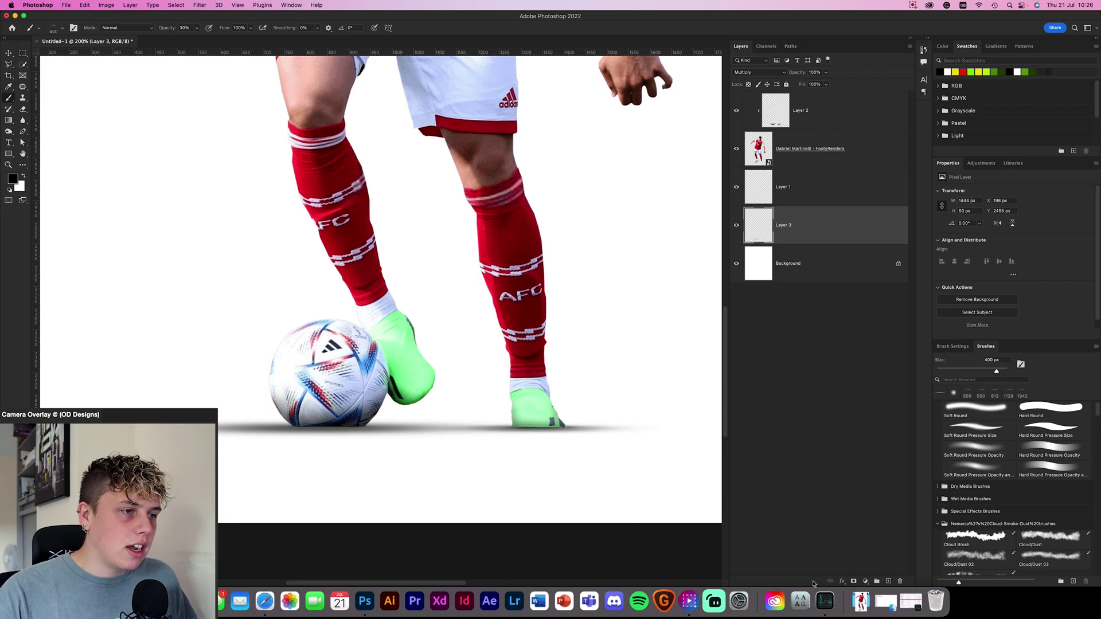
# - Reduce the wide ground shadow layer's opacity to 40% and touch up the shadow beneath the standing foot
pyautogui.press('super+0')
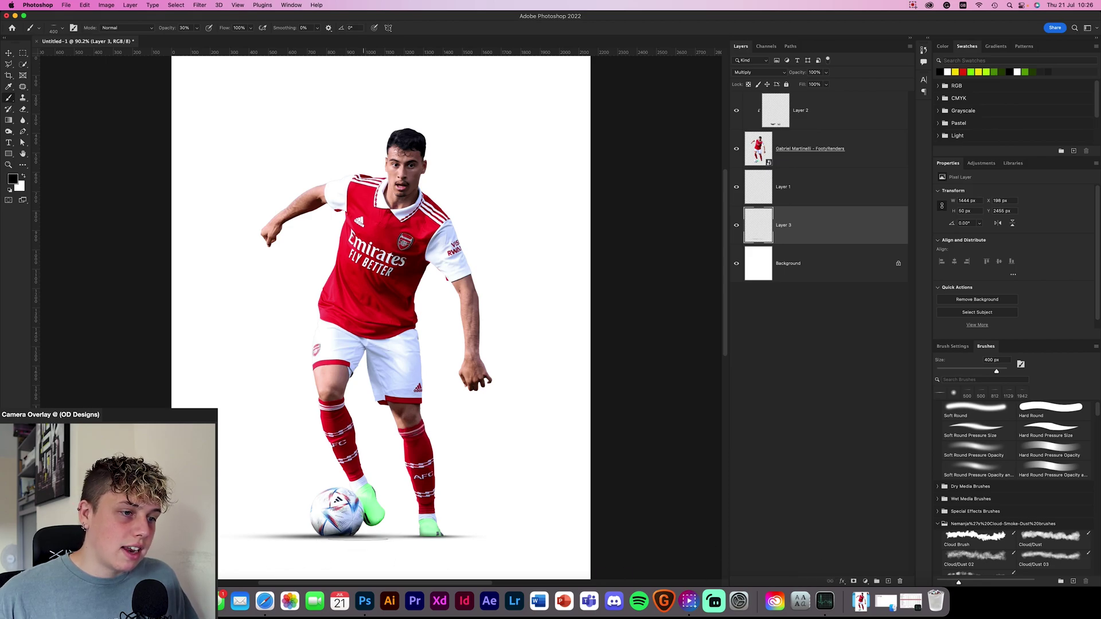
pyautogui.moveTo(785, 74); pyautogui.dragTo(797, 75)
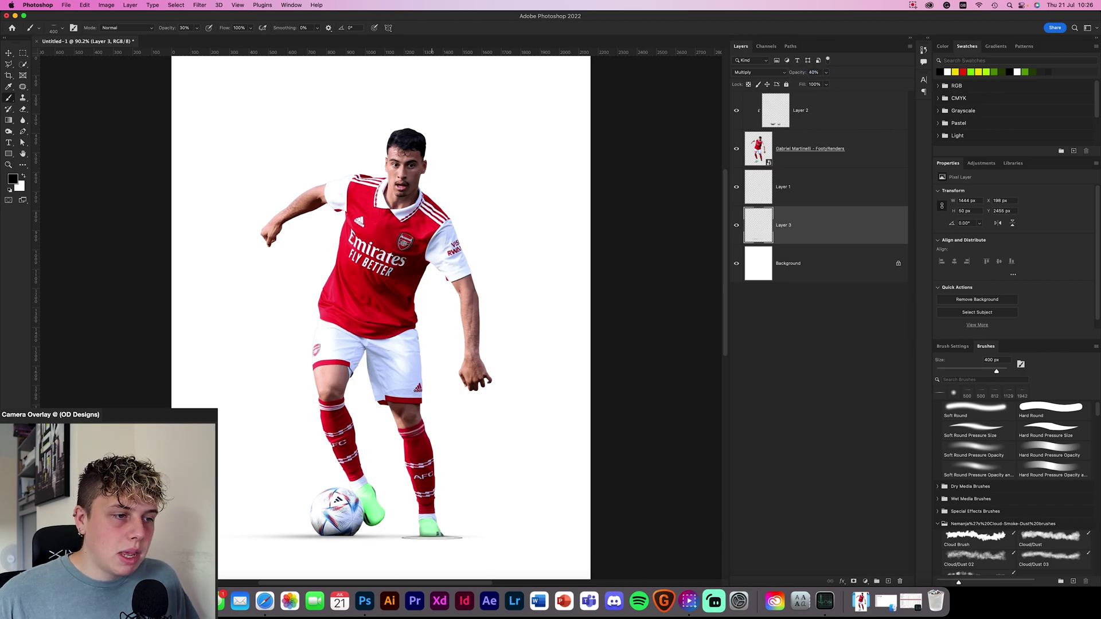
pyautogui.press('super+equal')
pyautogui.press('super+equal')
pyautogui.press('super+equal')
pyautogui.moveTo(524, 486); pyautogui.dragTo(456, 357)
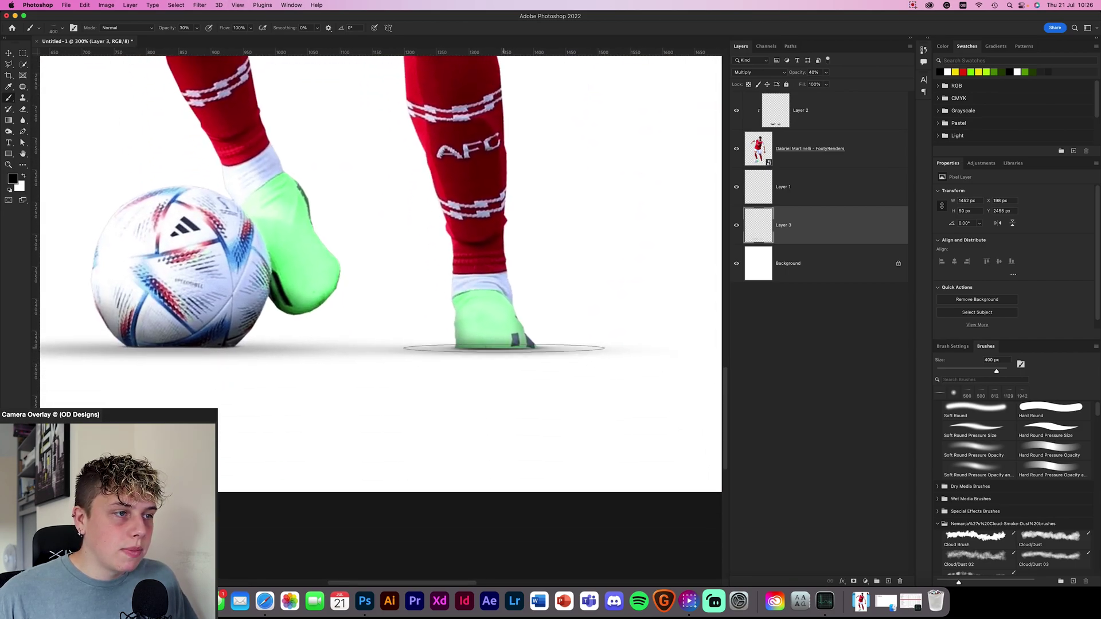
pyautogui.press('super+0')
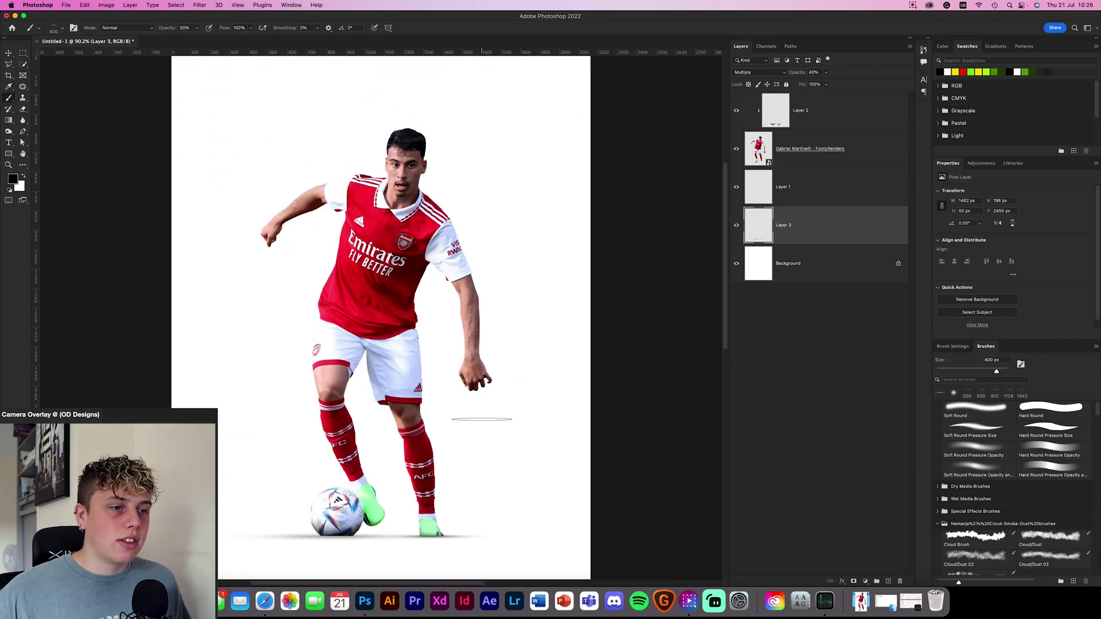
# - Draw a black rectangle of about 1214 × 2848 px directly above the Background, covering the left half of the canvas
pyautogui.click(8, 53)
pyautogui.click(797, 266)
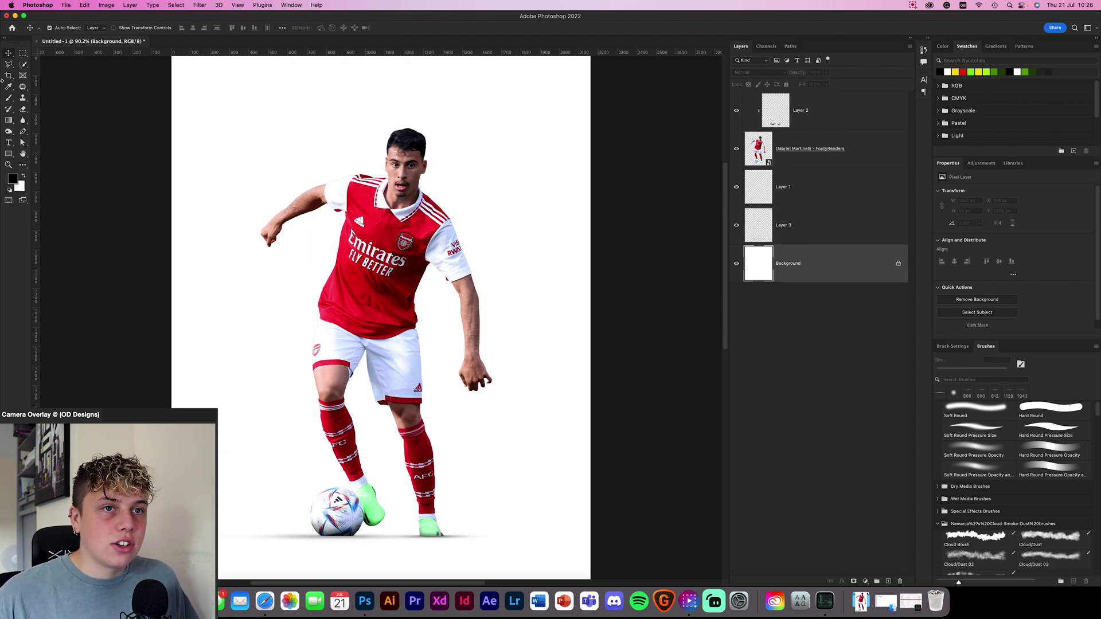
pyautogui.press('u')
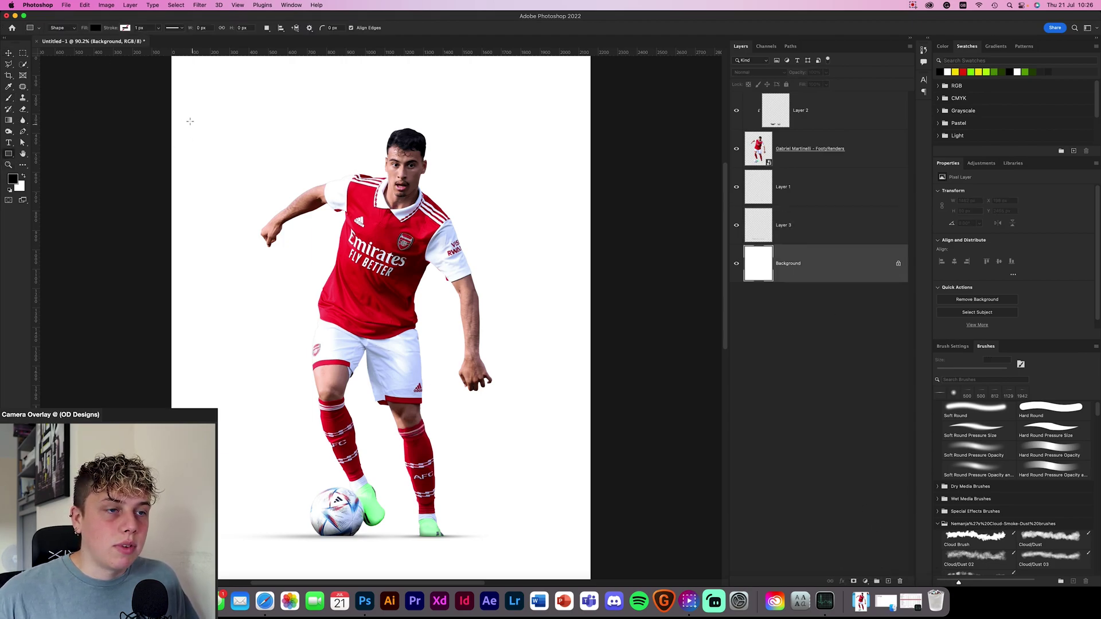
pyautogui.press('super+minus')
pyautogui.moveTo(205, 114); pyautogui.dragTo(377, 521)
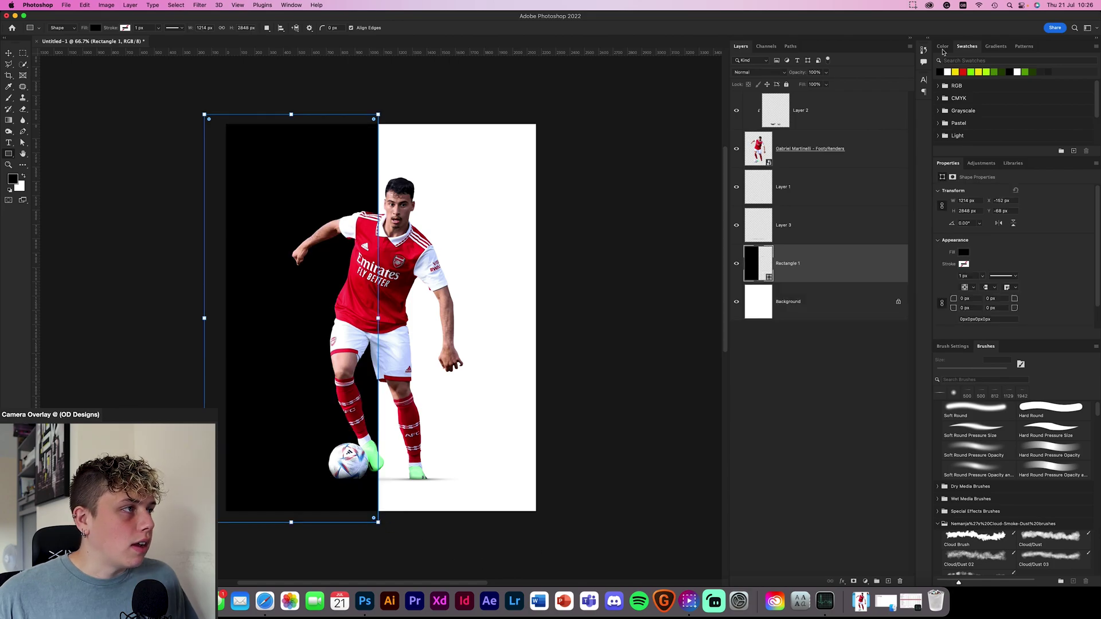
# - Set the fill of the rectangle behind the player to red and deselect it
pyautogui.click(964, 72)
pyautogui.click(8, 53)
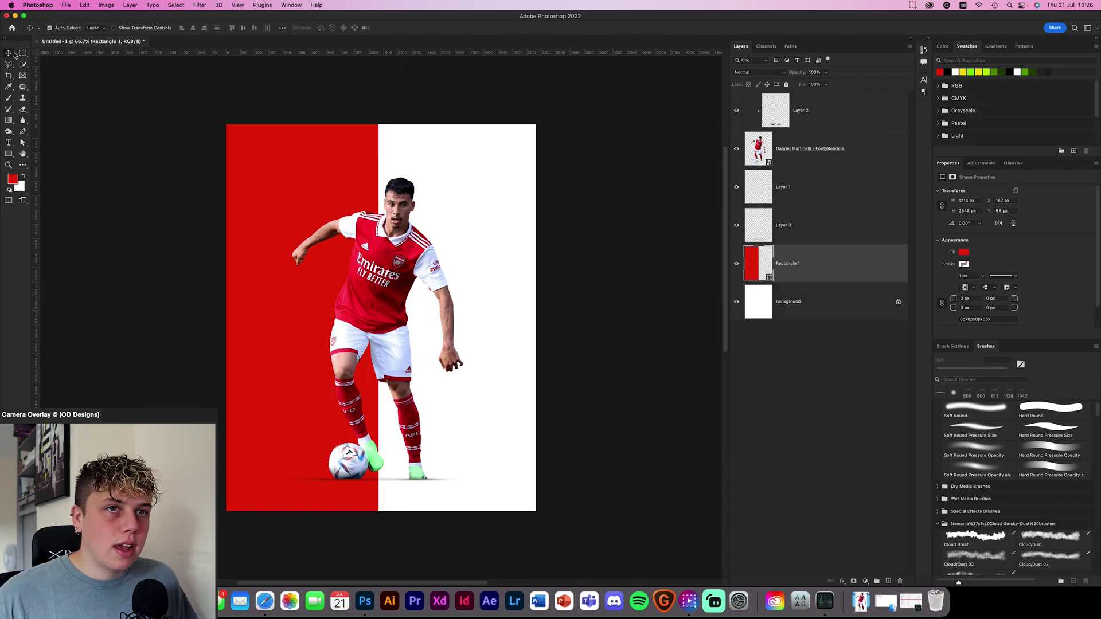
pyautogui.click(635, 516)
pyautogui.press('super+0')
# - Set the clipped shadow layer's opacity to 70% and raise the opacity of the wide ground shadow layer
pyautogui.click(831, 184)
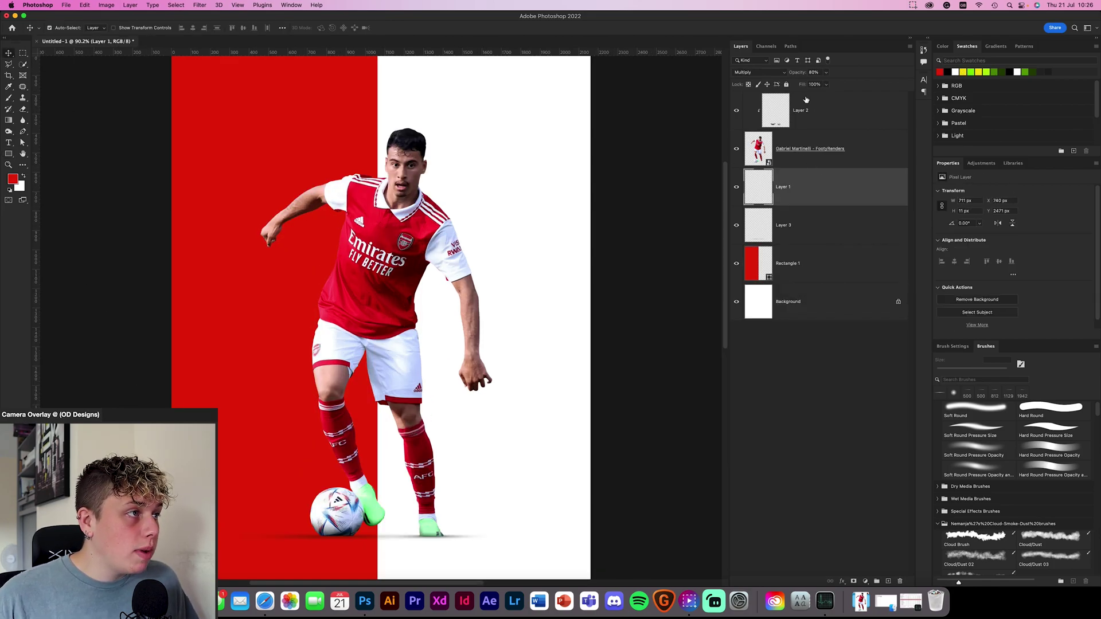
pyautogui.click(816, 118)
pyautogui.press('super+equal')
pyautogui.press('super+equal')
pyautogui.moveTo(396, 537); pyautogui.dragTo(456, 205)
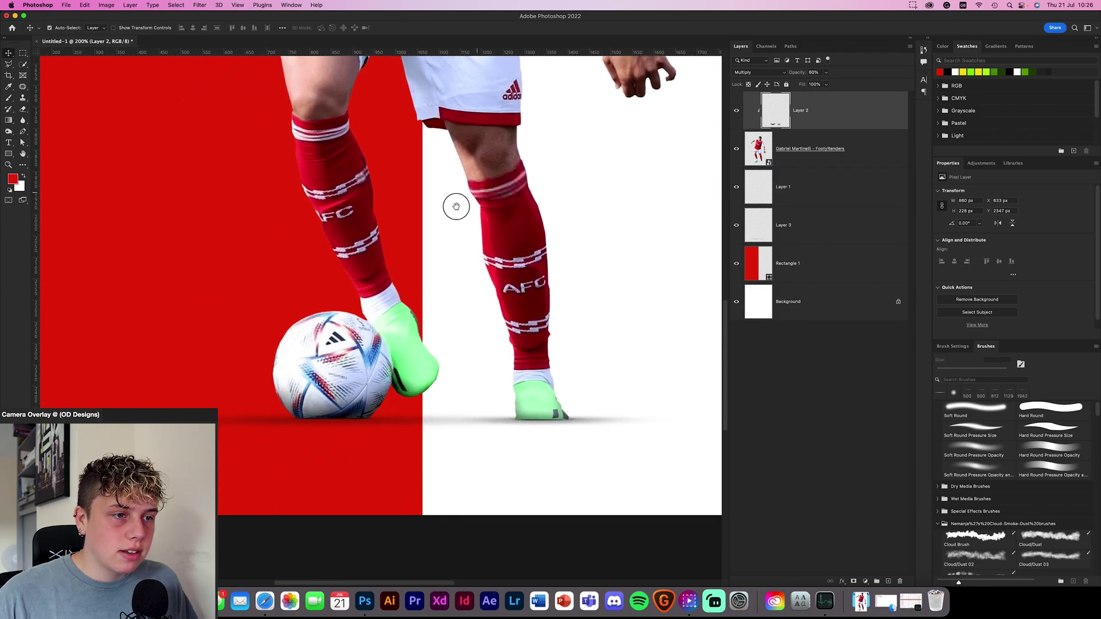
pyautogui.moveTo(799, 74); pyautogui.dragTo(800, 74)
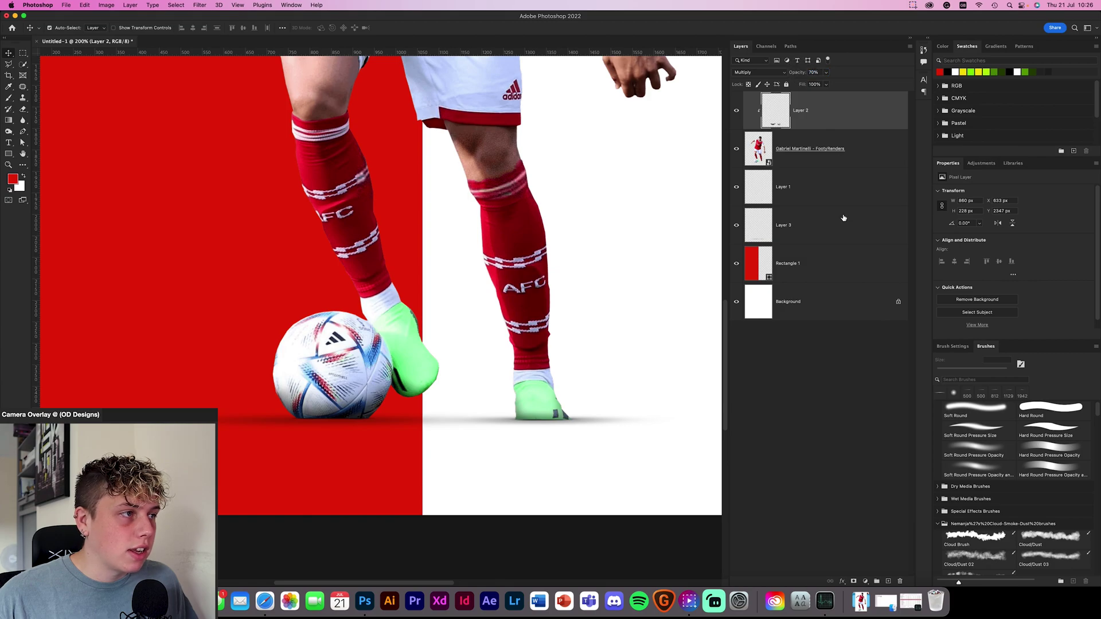
pyautogui.click(820, 232)
pyautogui.moveTo(796, 75); pyautogui.dragTo(798, 74)
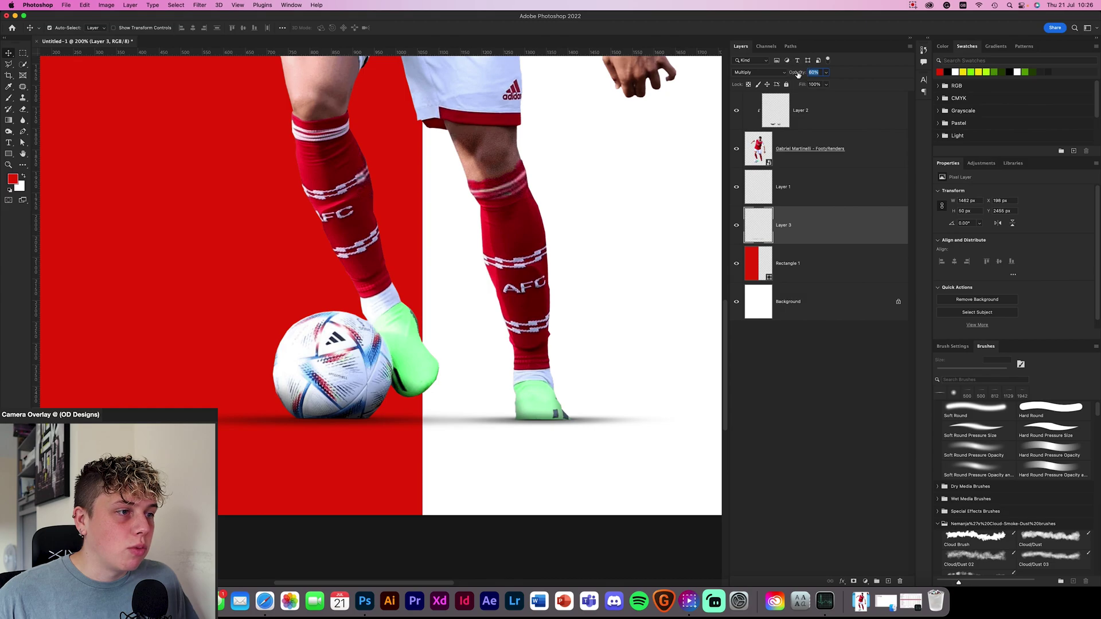
# - Add a layer mask to the wide ground shadow and fade its lower edge with a soft black brush at 400 px
pyautogui.click(853, 582)
pyautogui.press('b')
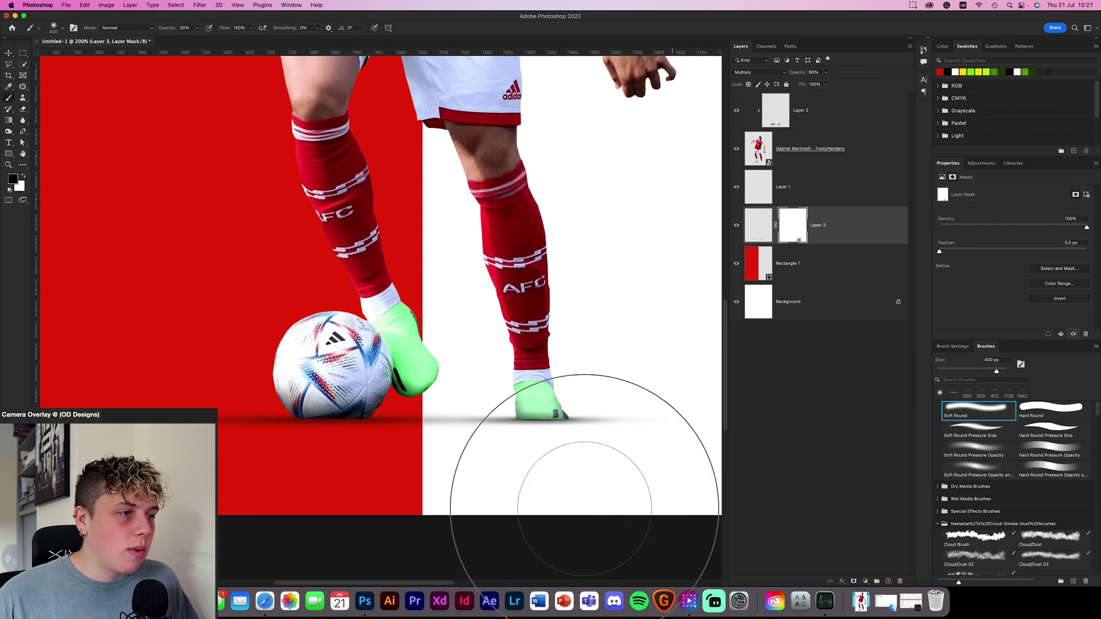
pyautogui.click(464, 457)
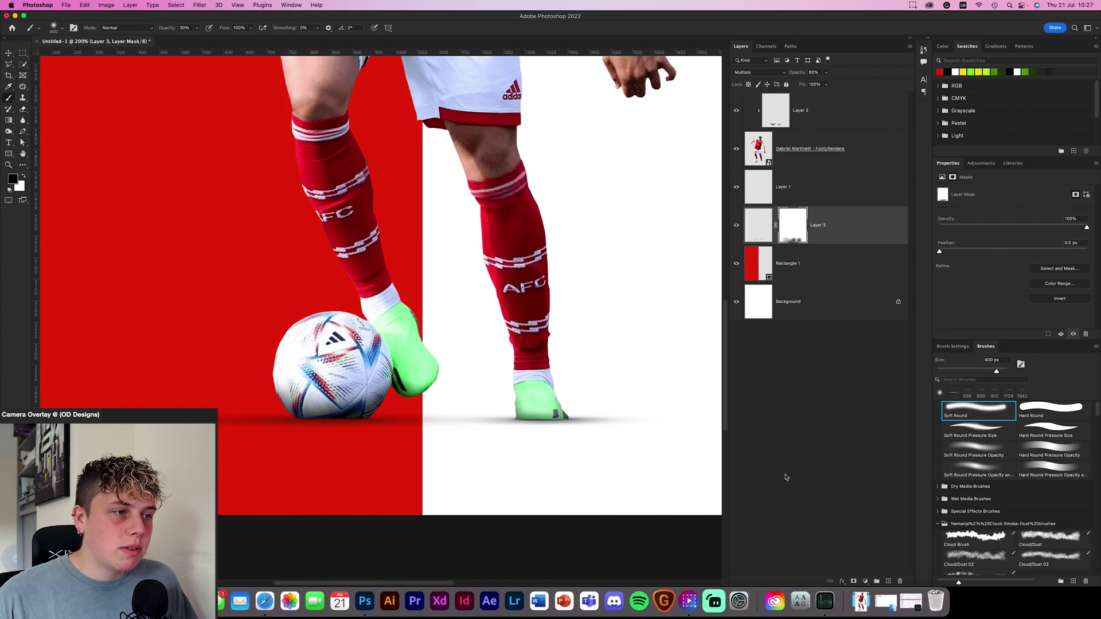
pyautogui.press('[')
pyautogui.press('[')
pyautogui.press('[')
pyautogui.press('[')
pyautogui.press('[')
pyautogui.press('[')
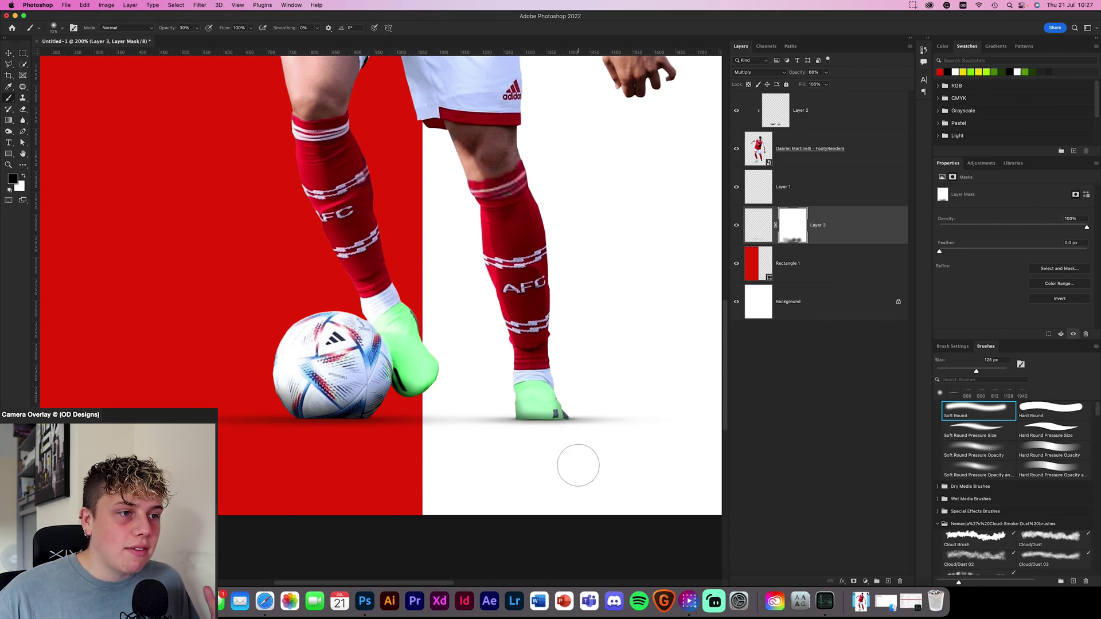
pyautogui.press('super+0')
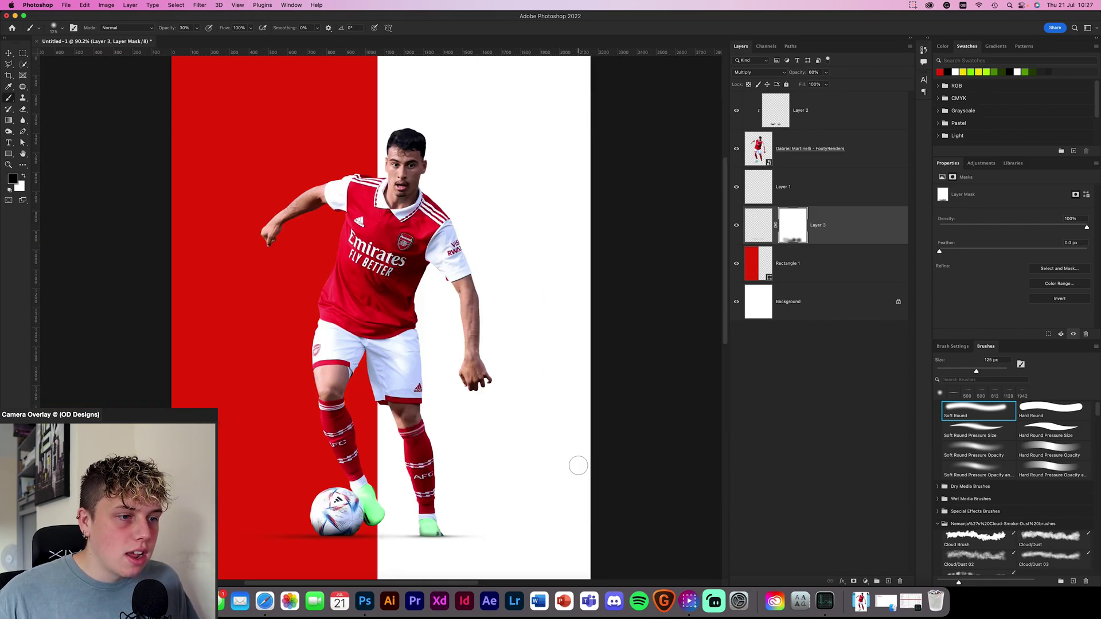
# - Darken the thin contact shadow on Layer 1 beneath the ball, using the flattened black brush at 300 px
pyautogui.click(794, 197)
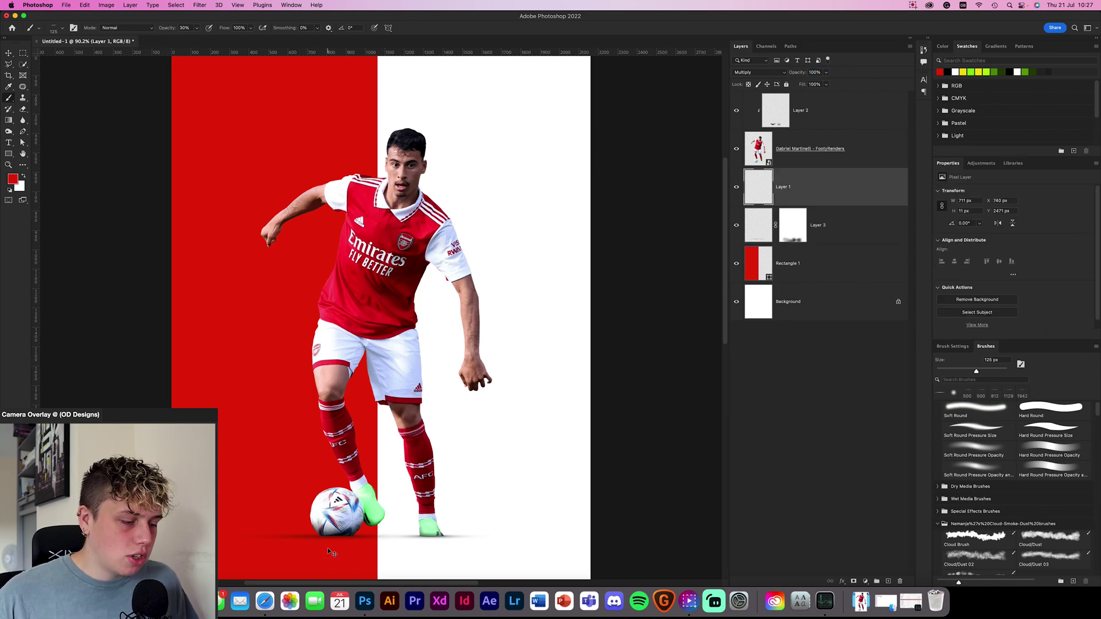
pyautogui.press('super+equal')
pyautogui.press('super+equal')
pyautogui.press('super+equal')
pyautogui.press('super+equal')
pyautogui.press('super+equal')
pyautogui.moveTo(342, 547); pyautogui.dragTo(405, 376)
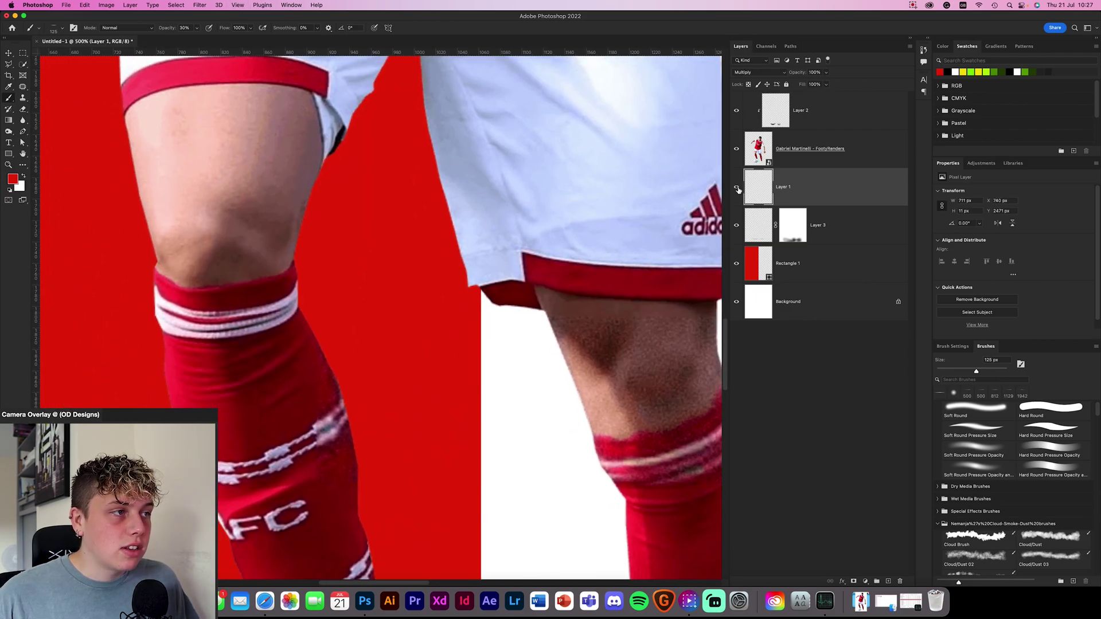
pyautogui.scroll(-10, 432, 344)
pyautogui.hscroll(-4, 432, 344)
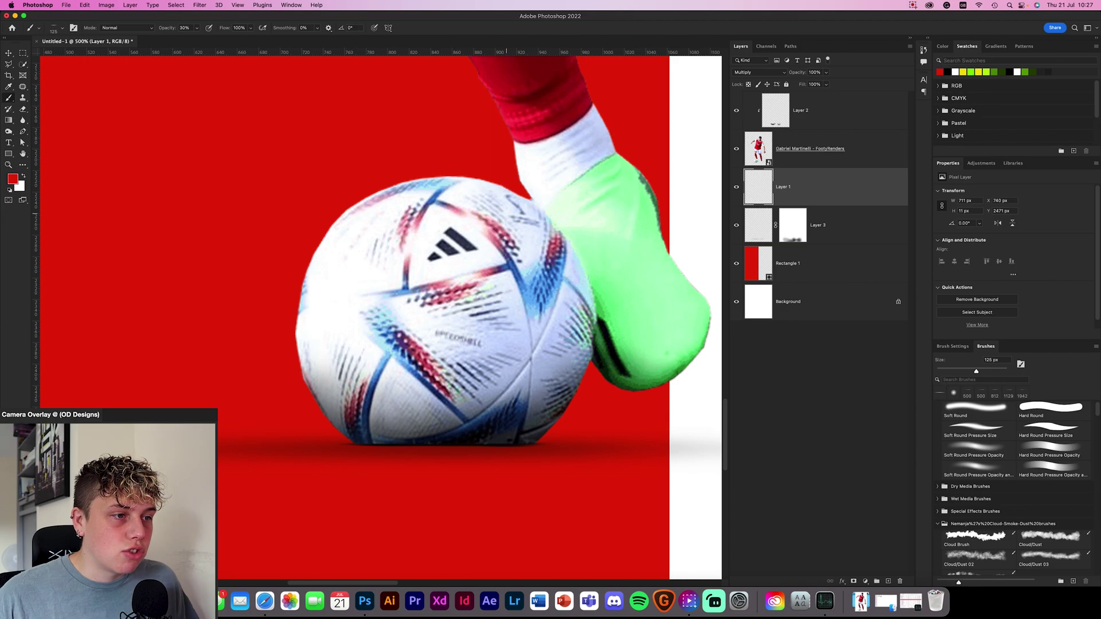
pyautogui.press(']')
pyautogui.press(']')
pyautogui.press(']')
pyautogui.press(']')
pyautogui.press(']')
pyautogui.press(']')
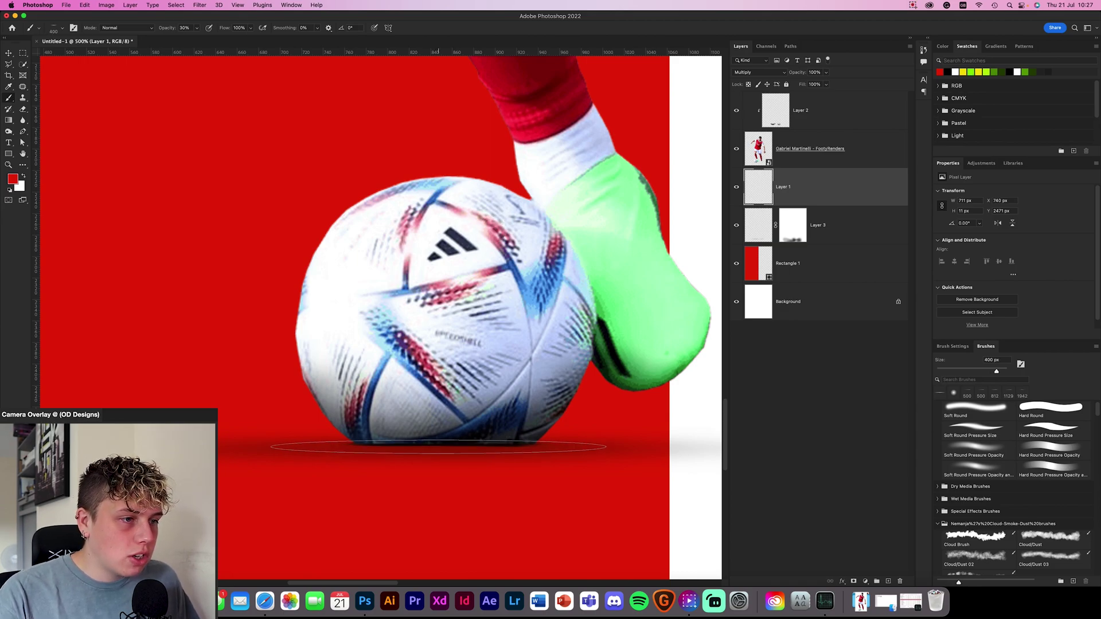
pyautogui.press('[')
pyautogui.press('d')
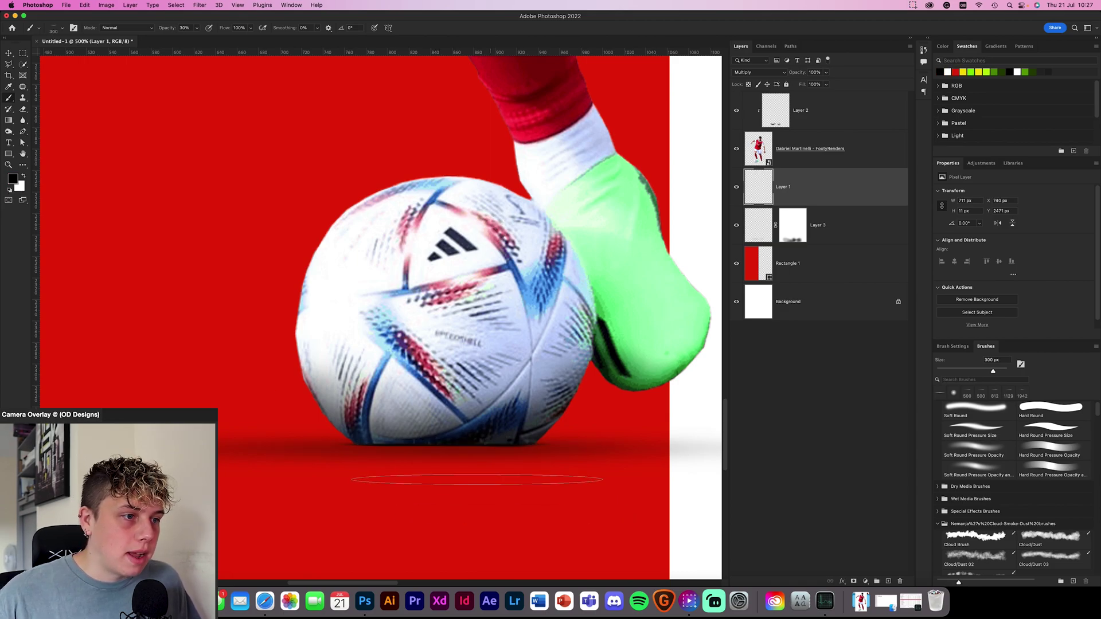
pyautogui.click(447, 448)
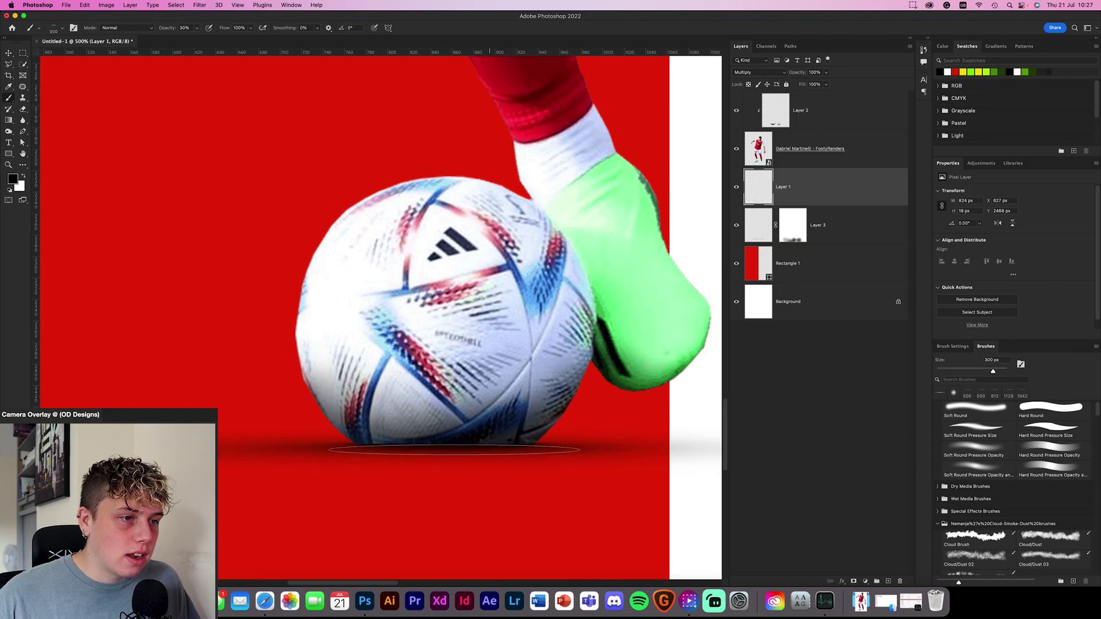
pyautogui.click(440, 446)
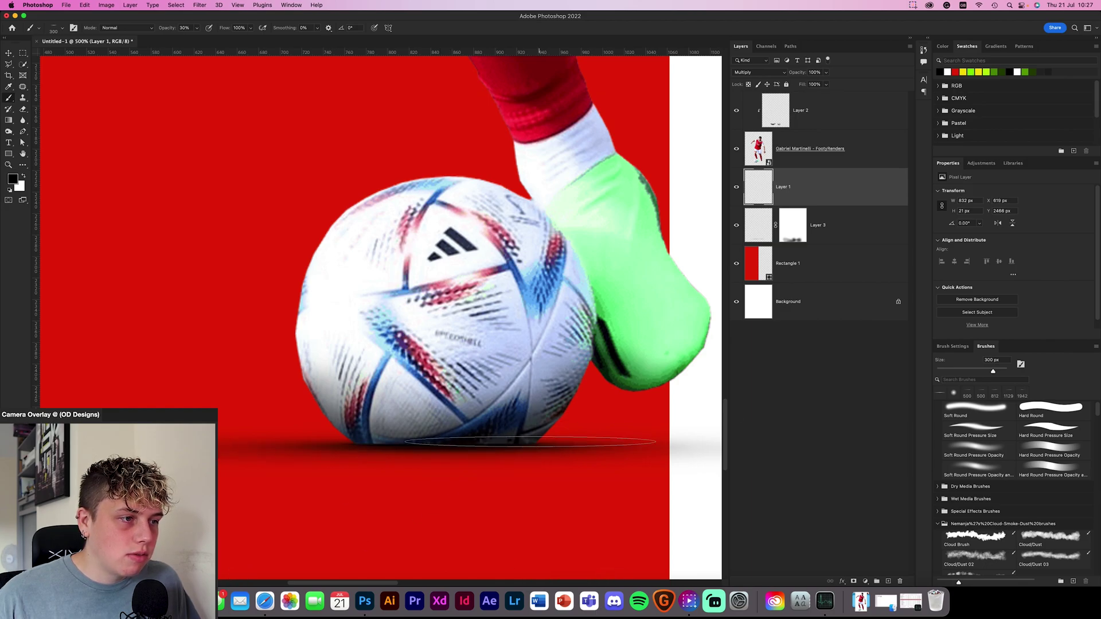
# - Reduce the contact shadow layer's opacity to 70% and deselect all layers
pyautogui.moveTo(805, 74); pyautogui.dragTo(800, 75)
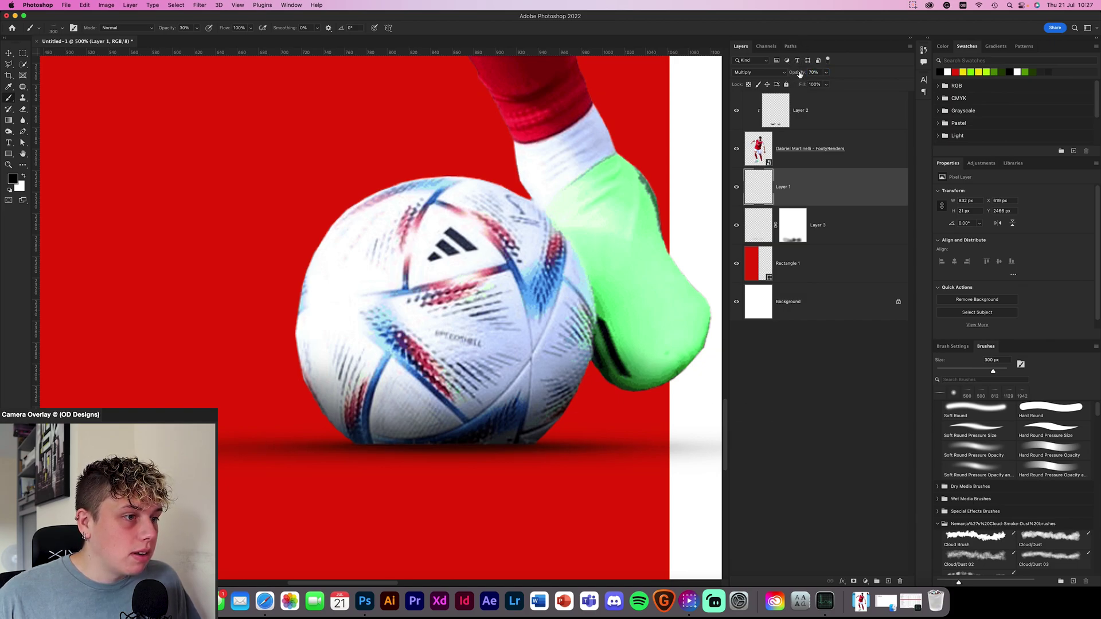
pyautogui.press('super+0')
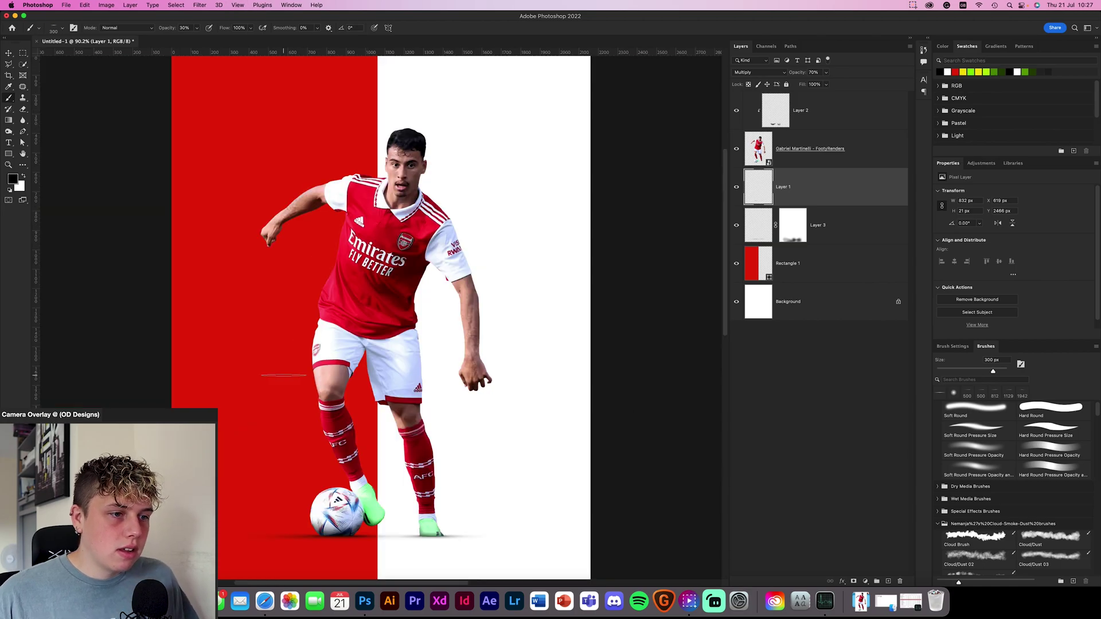
pyautogui.click(8, 53)
pyautogui.click(122, 389)
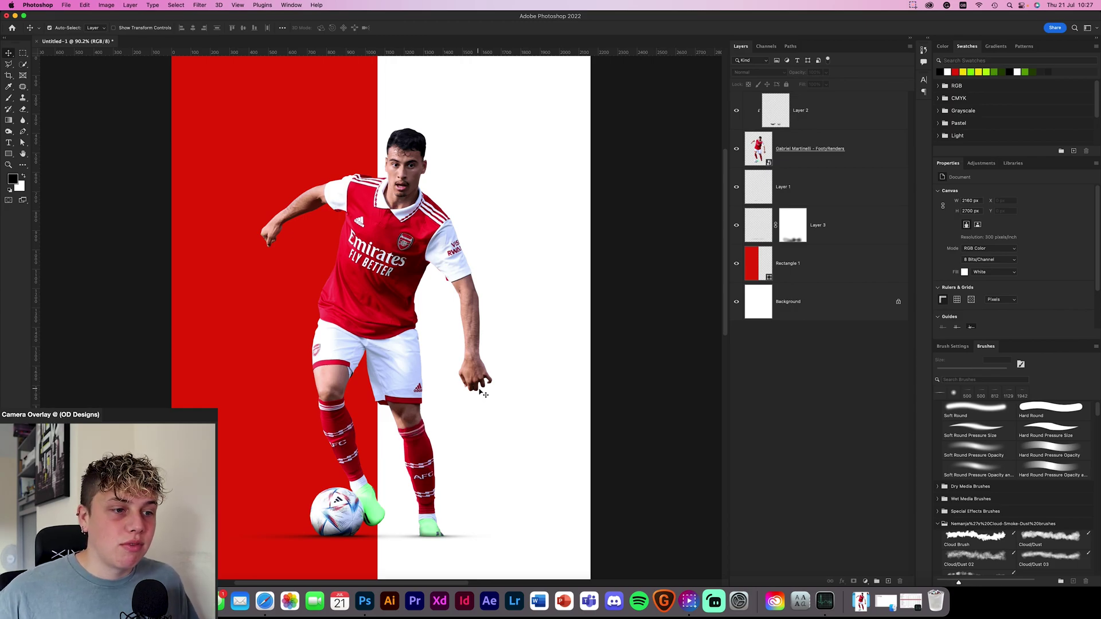
# - Refine the wide ground shadow's layer mask around the ball and standing foot with a round soft brush at 300 px
pyautogui.click(828, 189)
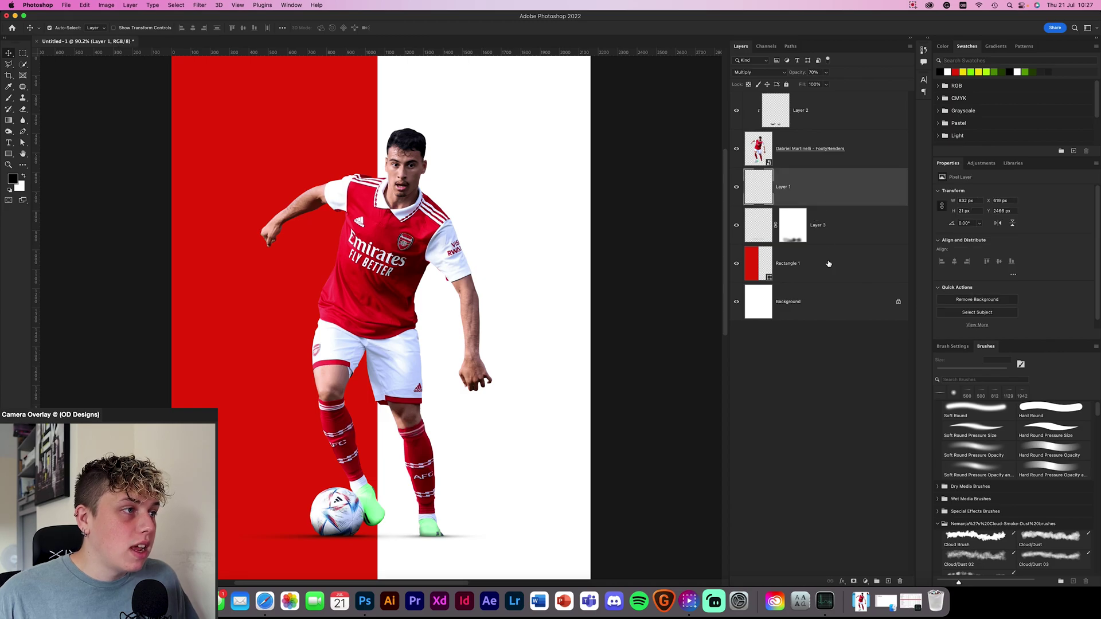
pyautogui.click(804, 236)
pyautogui.click(970, 410)
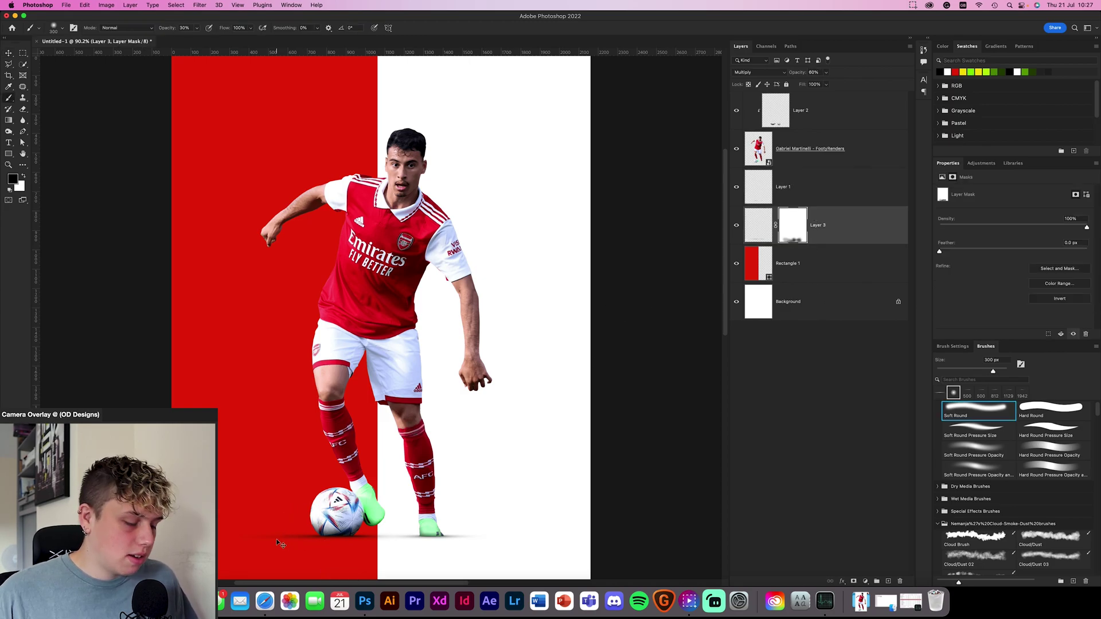
pyautogui.press('super+plus')
pyautogui.press('super+plus')
pyautogui.press('super+plus')
pyautogui.moveTo(276, 542); pyautogui.dragTo(298, 172)
pyautogui.moveTo(132, 482); pyautogui.dragTo(140, 298)
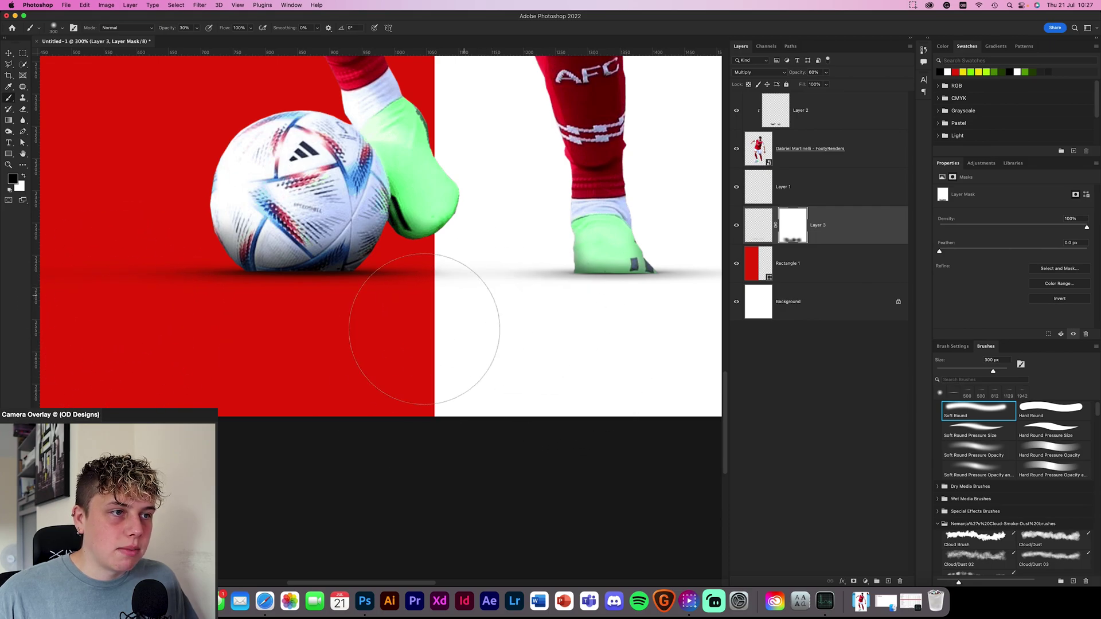
pyautogui.moveTo(525, 400); pyautogui.dragTo(253, 457)
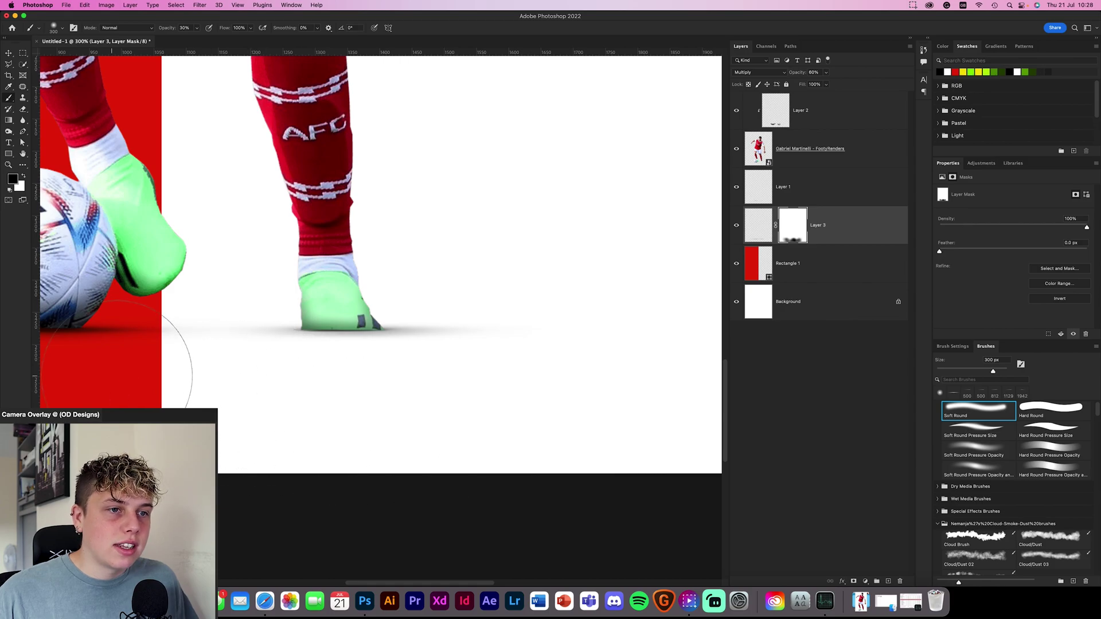
pyautogui.moveTo(270, 412); pyautogui.dragTo(618, 489)
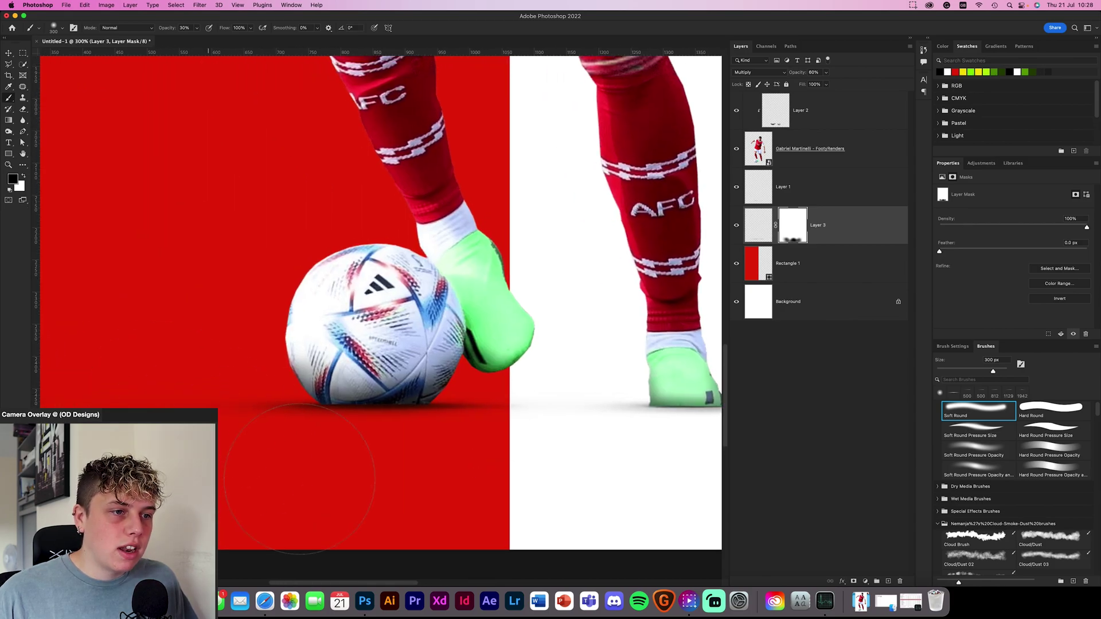
pyautogui.press('x')
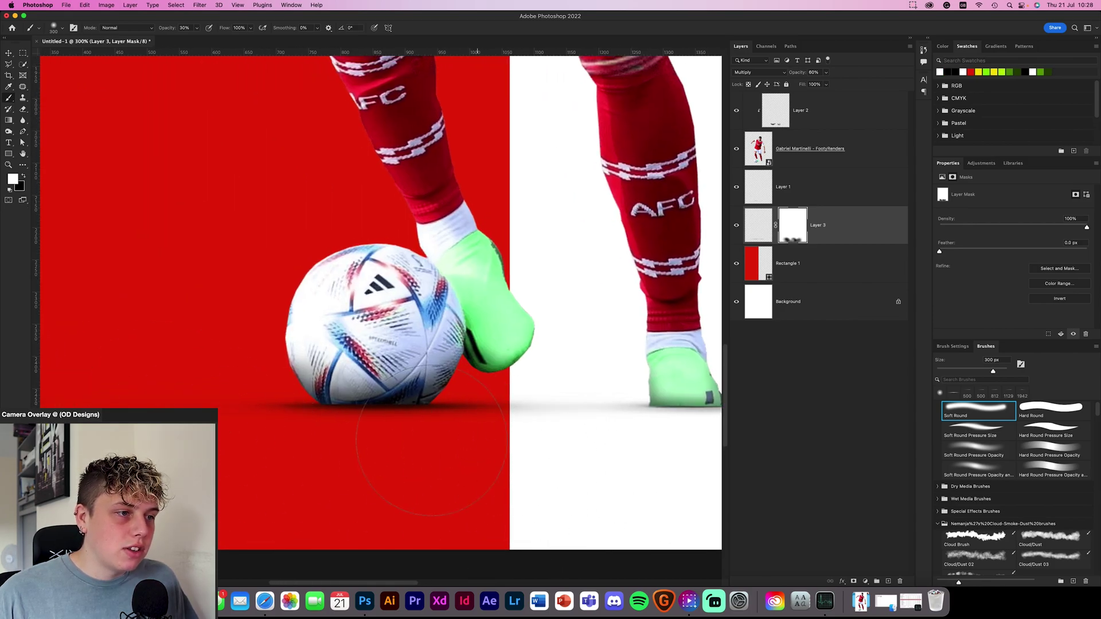
pyautogui.press('super+0')
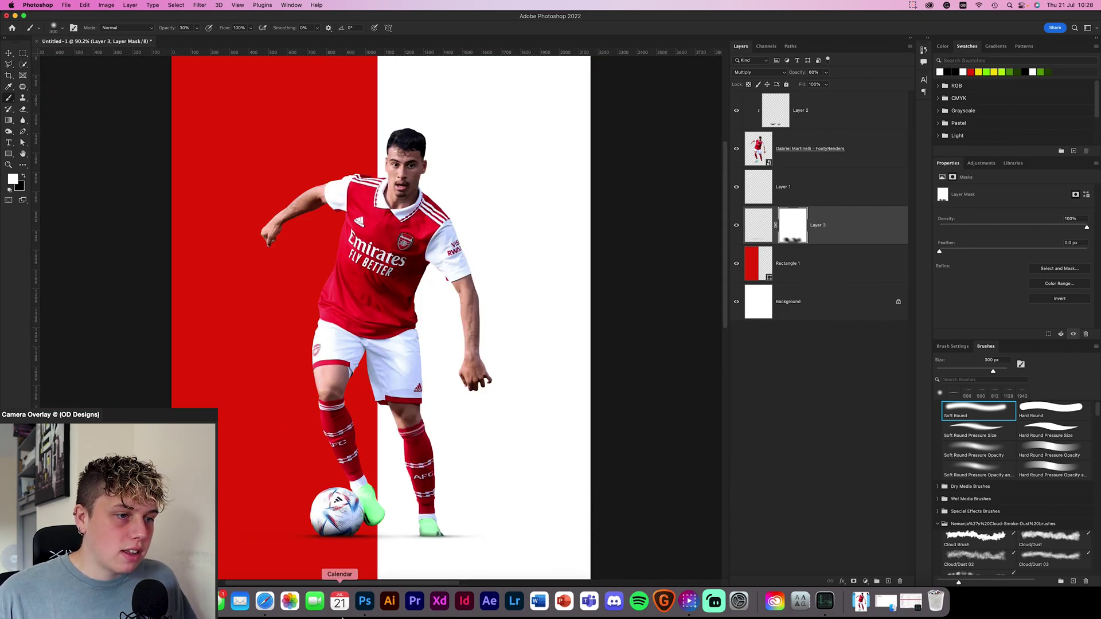
# - Add a layer mask to the contact shadow on Layer 1 and fade the shadow beside the ball with soft black at 300 px
pyautogui.press('x')
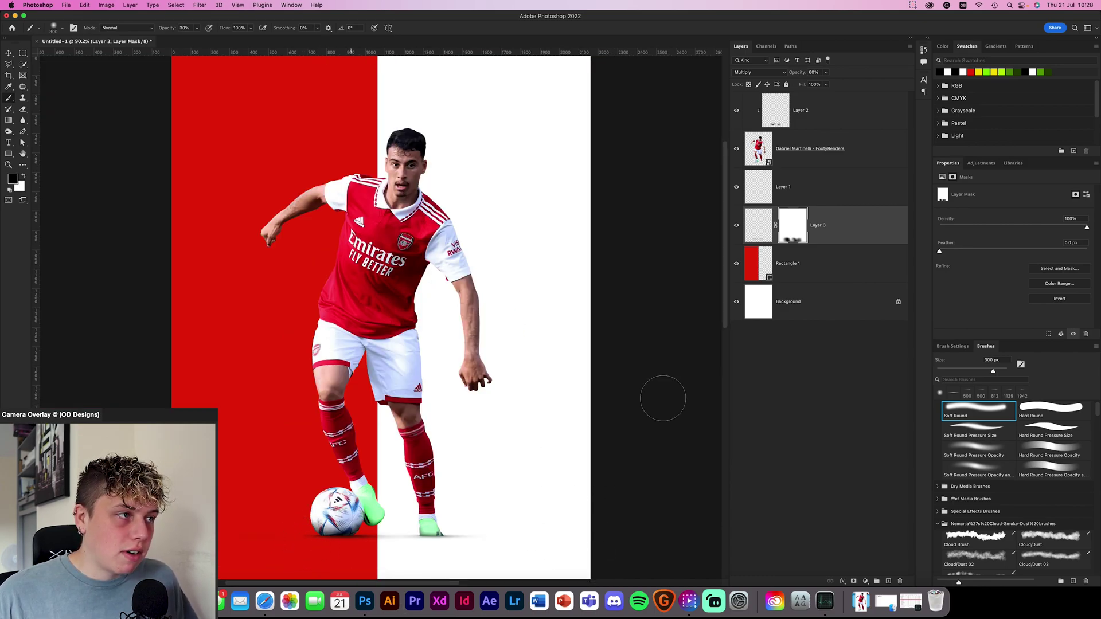
pyautogui.click(829, 187)
pyautogui.click(854, 581)
pyautogui.moveTo(315, 553)
pyautogui.mouseDown()
pyautogui.moveTo(293, 548)
pyautogui.moveTo(300, 539)
pyautogui.mouseUp()
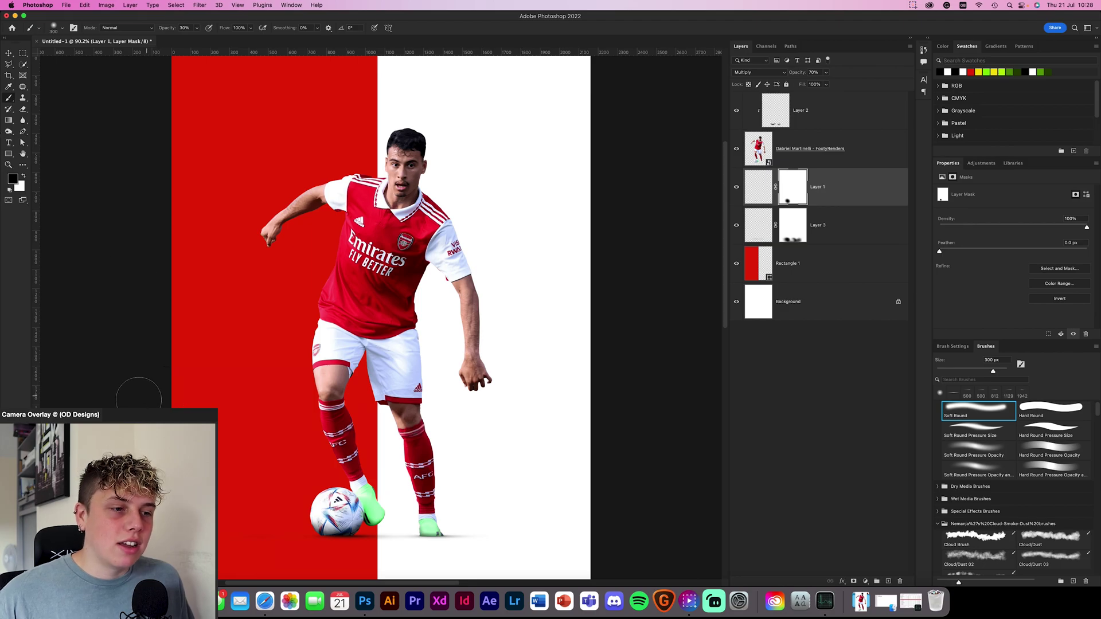
pyautogui.press('v')
pyautogui.click(113, 401)
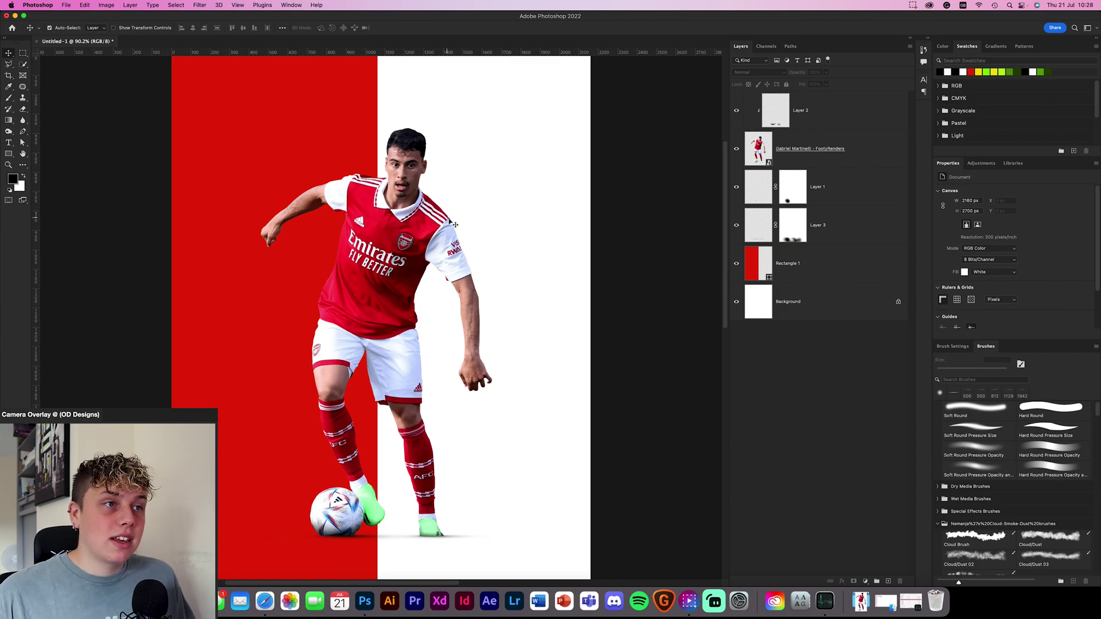
# - Duplicate the player cutout together with its three shadow layers
pyautogui.click(837, 115)
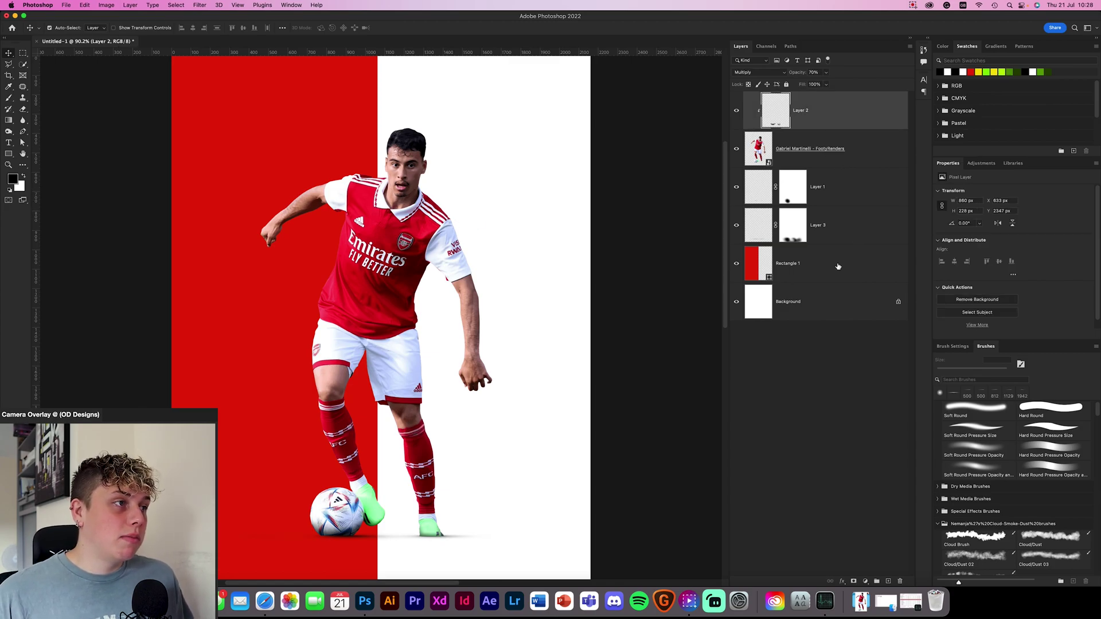
pyautogui.keyDown('shift'); pyautogui.click(855, 224); pyautogui.keyUp('shift')
pyautogui.press('super+j')
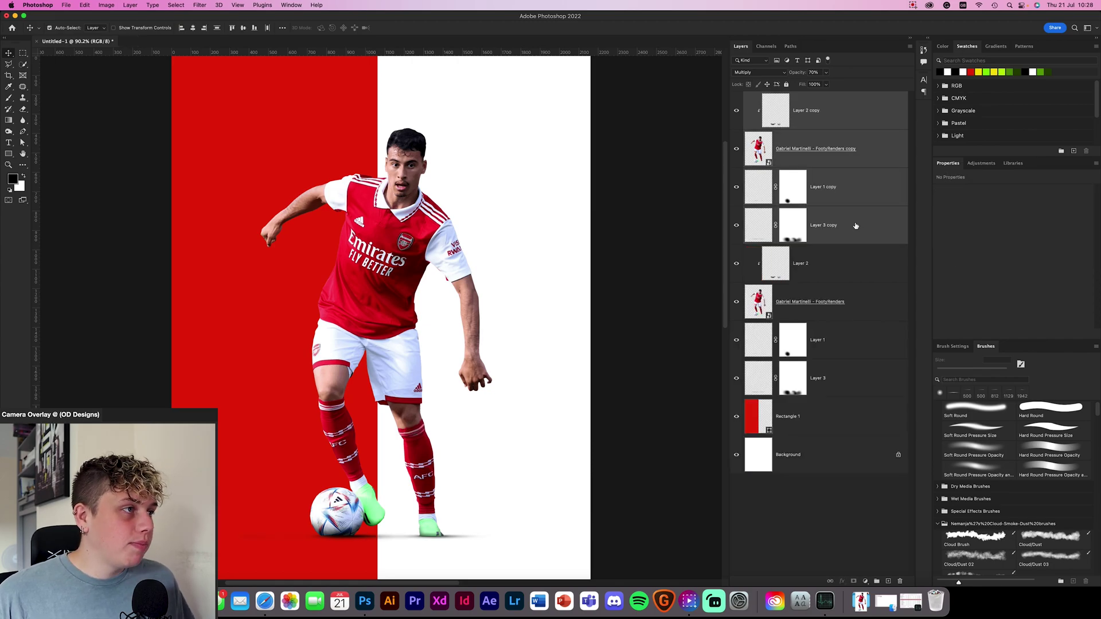
# - Group the original player and shadow layers, and hide the group
pyautogui.click(858, 262)
pyautogui.keyDown('shift'); pyautogui.click(864, 388); pyautogui.keyUp('shift')
pyautogui.click(875, 579)
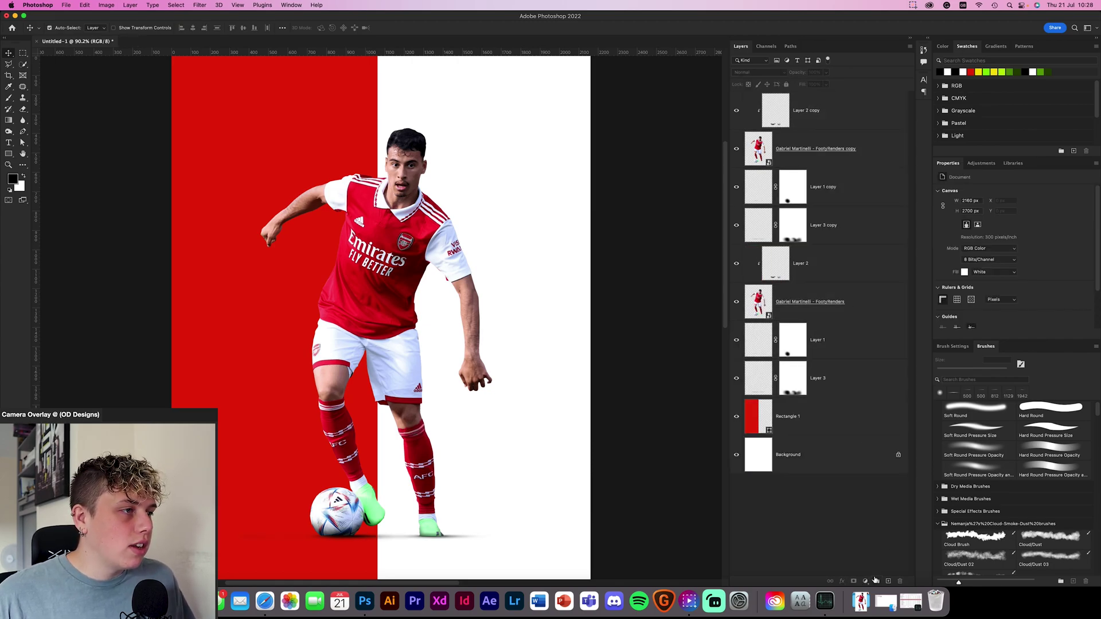
pyautogui.press('super+z')
pyautogui.click(877, 580)
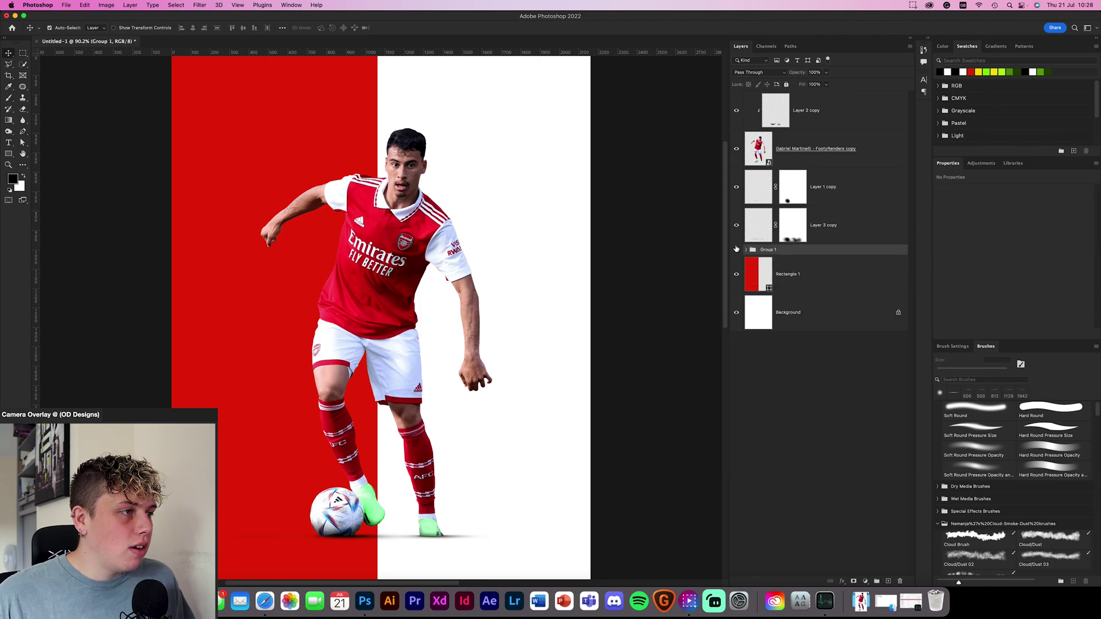
# - Delete the three copied shadow layers, keeping only the duplicated player cutout above the group
pyautogui.click(850, 227)
pyautogui.click(842, 187)
pyautogui.press('Delete')
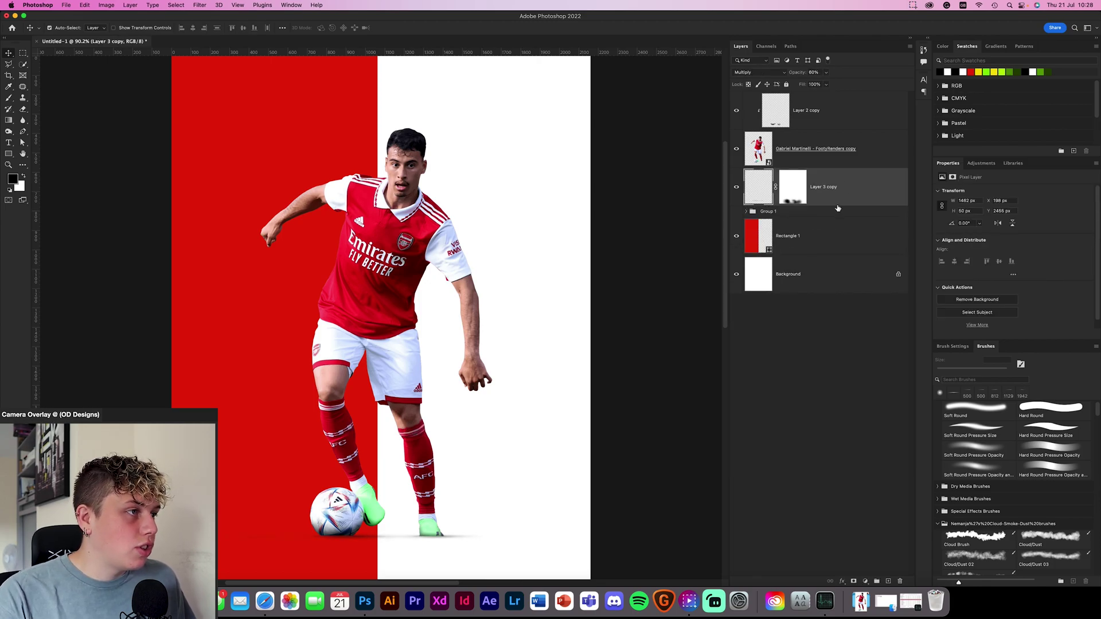
pyautogui.press('Delete')
pyautogui.click(818, 106)
pyautogui.press('Delete')
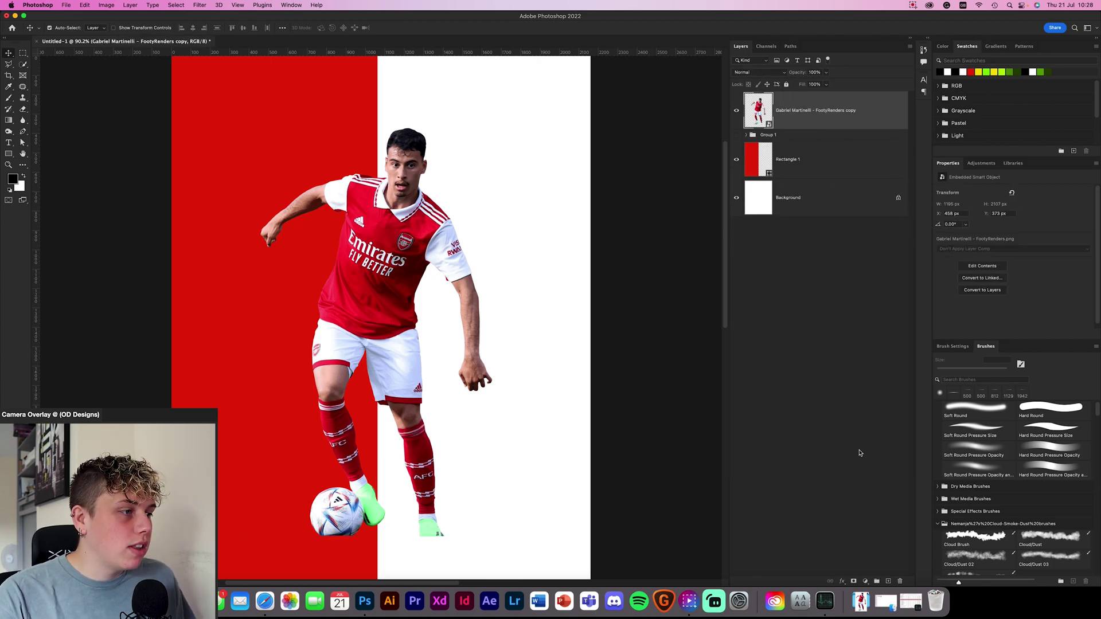
# - Add a new layer beneath the duplicated player cutout and choose the Foot Shadow brush at 400 px
pyautogui.click(887, 580)
pyautogui.moveTo(825, 112); pyautogui.dragTo(835, 168)
pyautogui.scroll(-10, 975, 446)
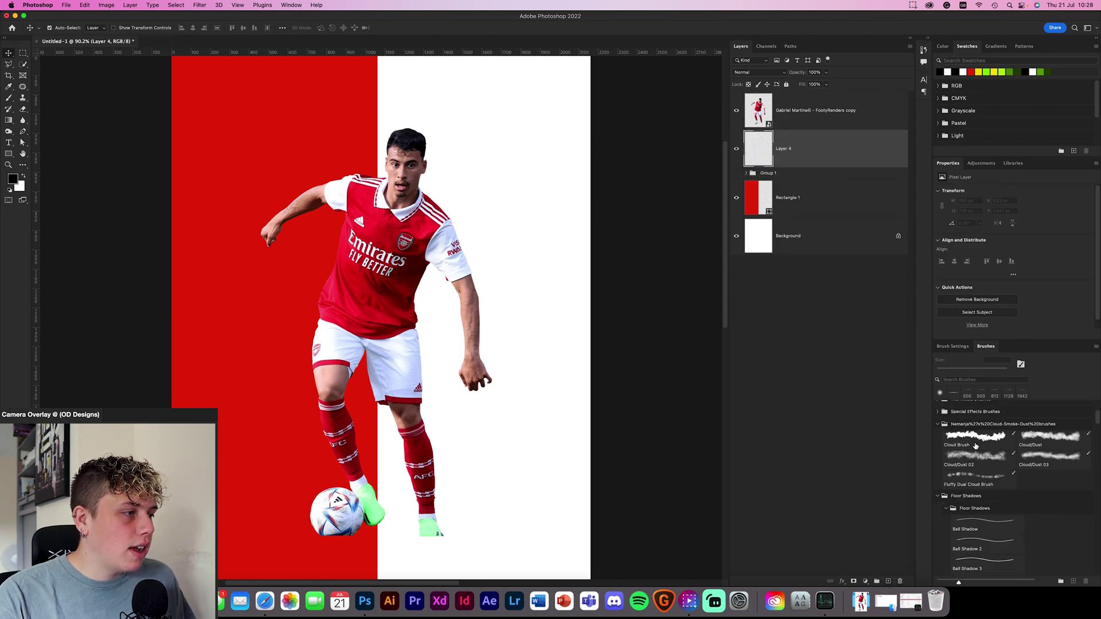
pyautogui.click(970, 433)
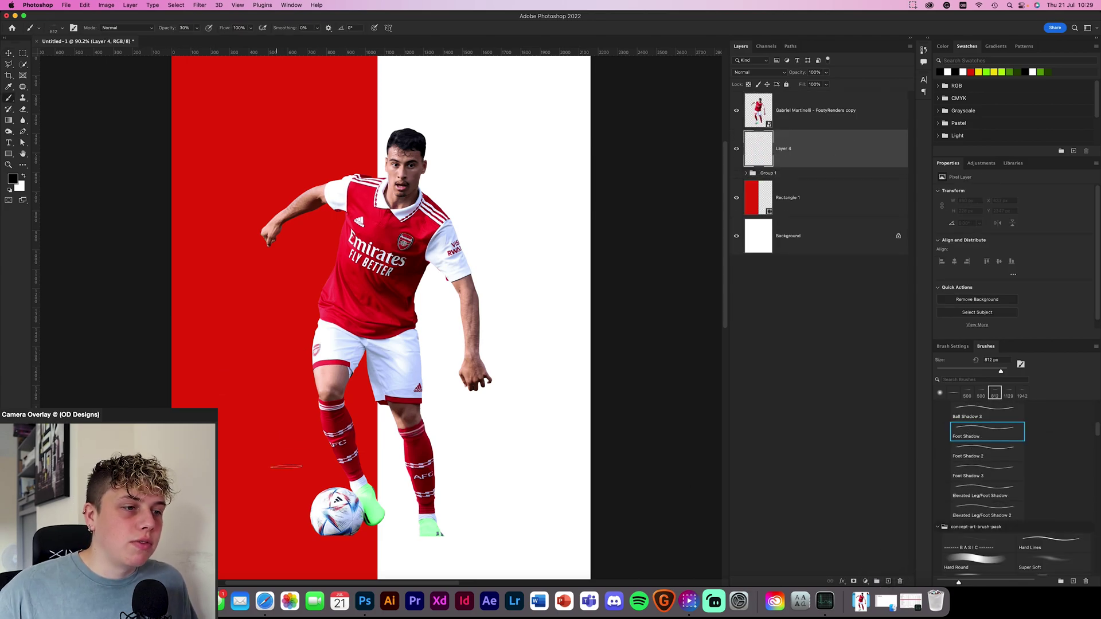
pyautogui.press('super+plus')
pyautogui.press('super+plus')
pyautogui.press('super+plus')
pyautogui.moveTo(276, 472); pyautogui.dragTo(360, 411)
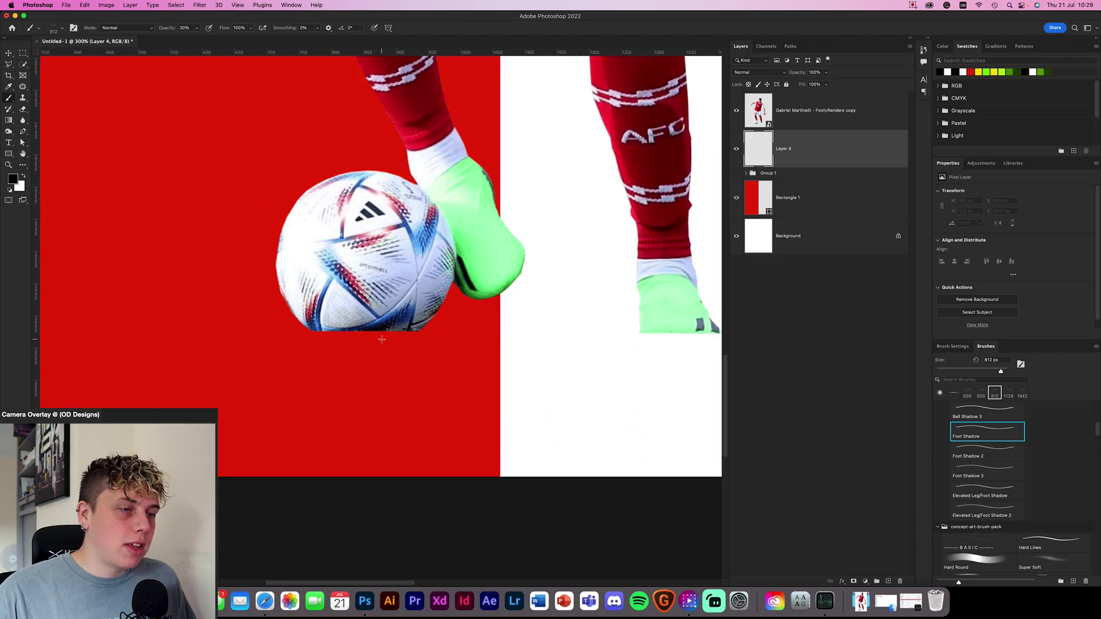
pyautogui.press('[')
pyautogui.press('[')
pyautogui.press('[')
pyautogui.press('[')
pyautogui.press('[')
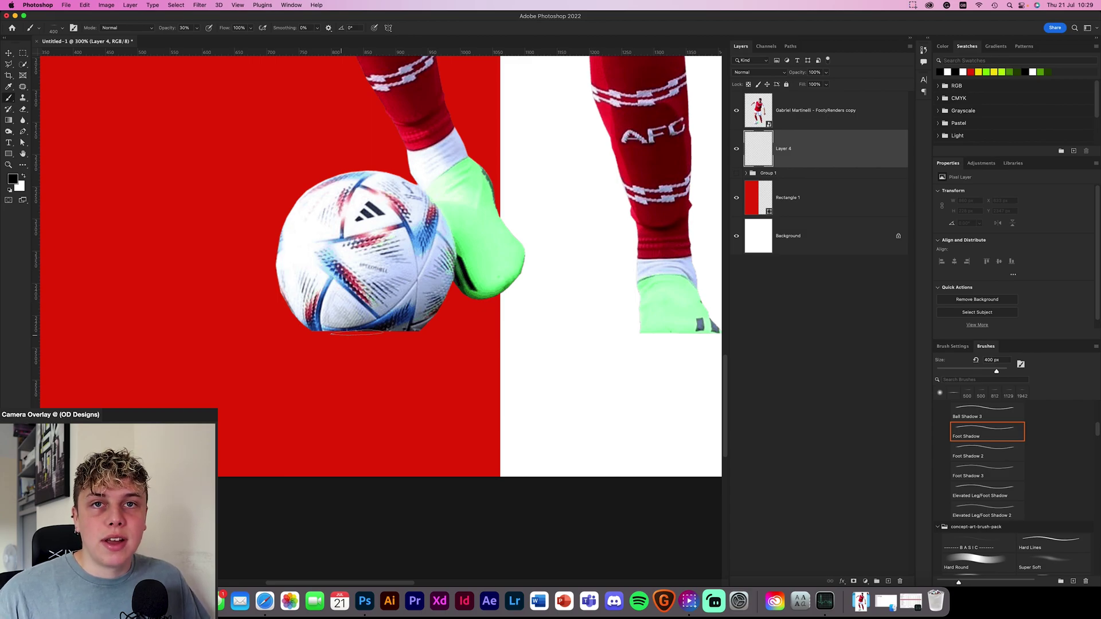
# - Switch to the Ball Shadow 2 brush and set the brush opacity to 100%
pyautogui.scroll(3, 1046, 477)
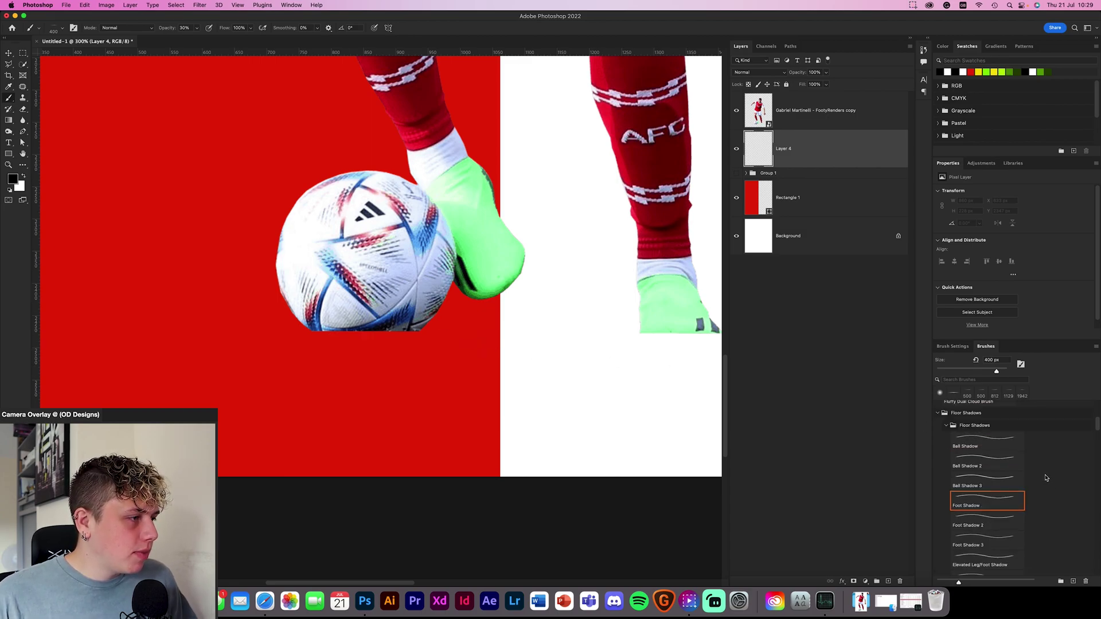
pyautogui.scroll(-1, 993, 476)
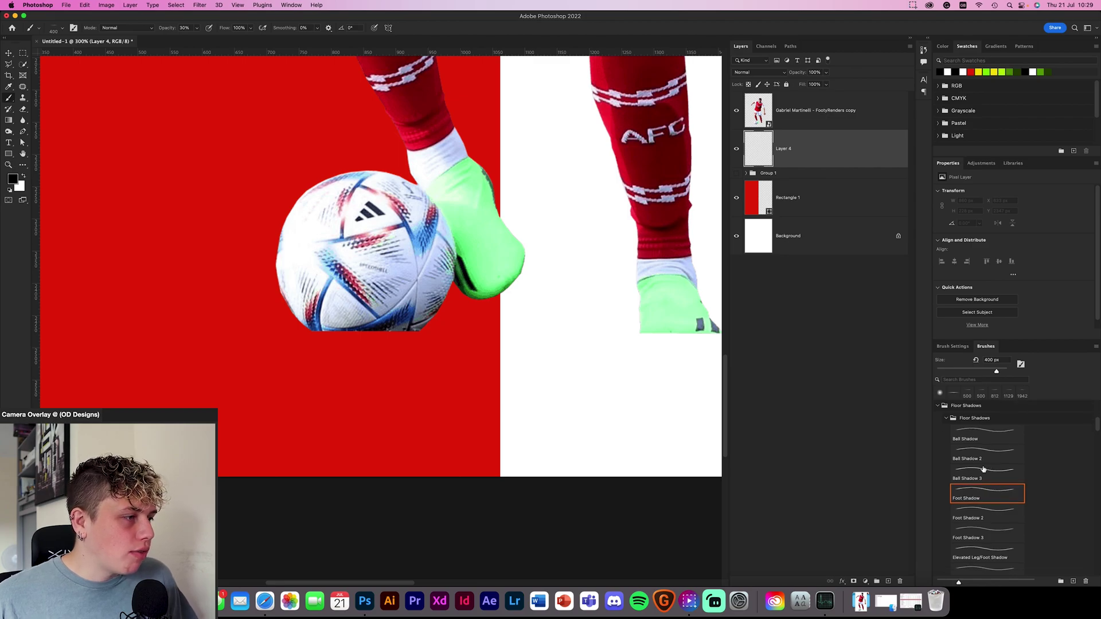
pyautogui.scroll(-1, 983, 533)
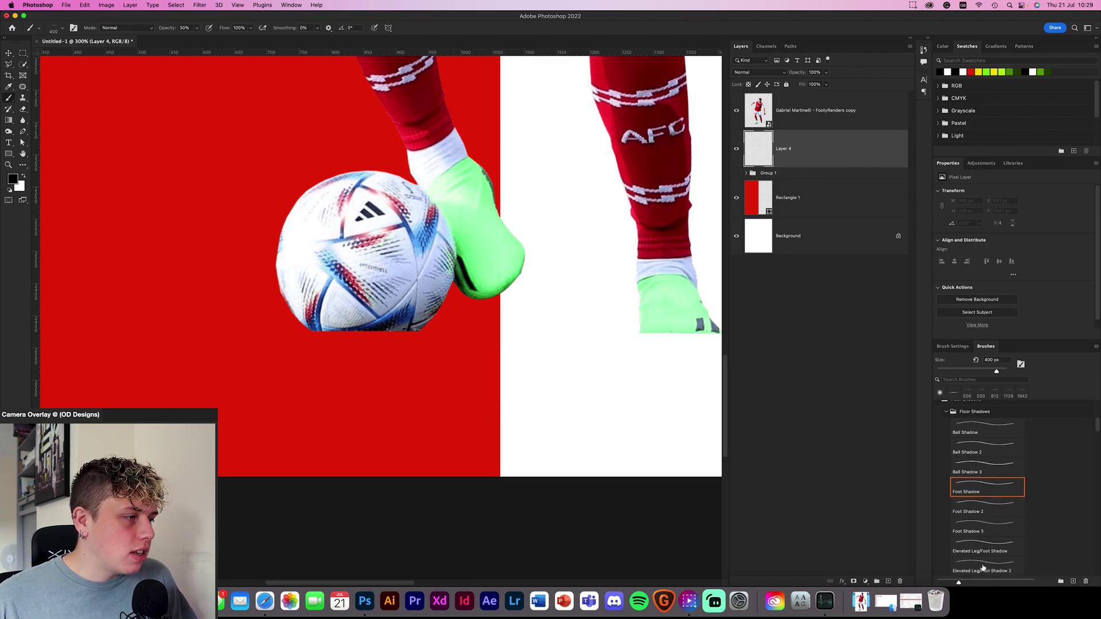
pyautogui.scroll(-3, 983, 568)
pyautogui.scroll(3, 1006, 518)
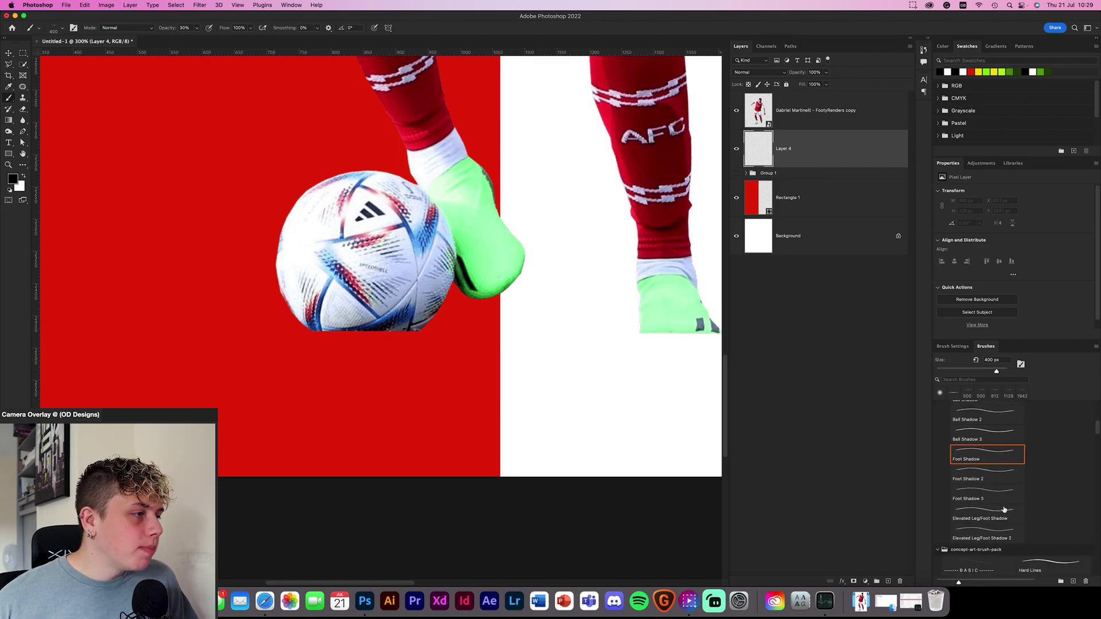
pyautogui.click(987, 455)
pyautogui.click(986, 436)
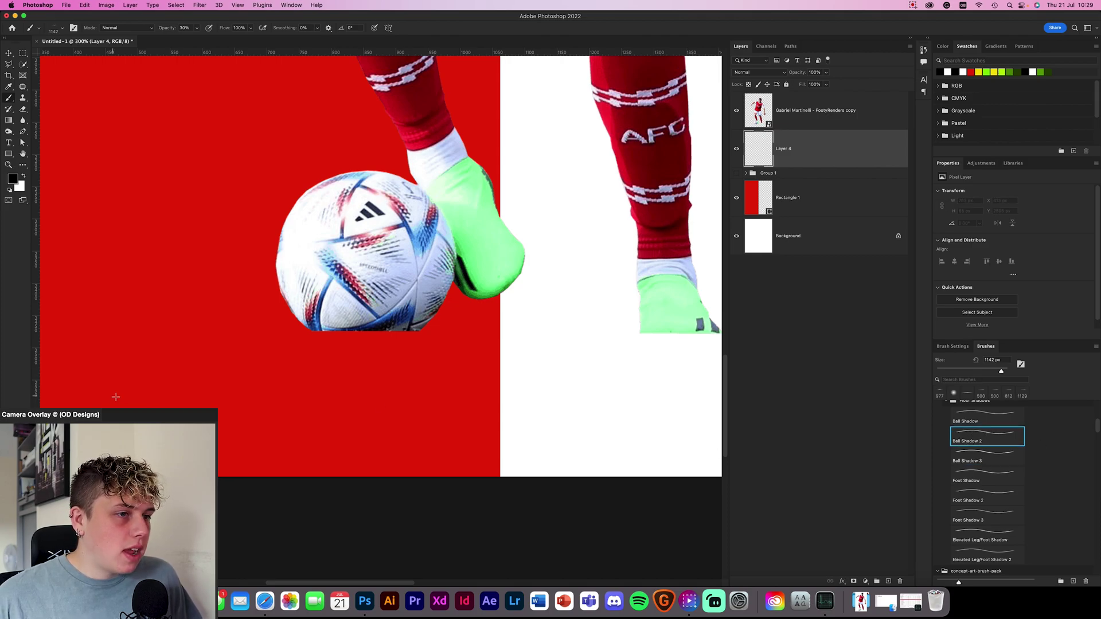
pyautogui.moveTo(168, 28); pyautogui.dragTo(364, 42)
# - Try stamping the Ball Shadow 2 brush at 1142 px on the red area below the ball
pyautogui.click(346, 405)
pyautogui.press('super+z')
pyautogui.click(320, 388)
pyautogui.press('super+z')
# - Reduce the Ball Shadow 2 brush and stamp a black contact shadow directly beneath the ball on Layer 4
pyautogui.press('[')
pyautogui.press('[')
pyautogui.press('[')
pyautogui.press('[')
pyautogui.press('[')
pyautogui.press('[')
pyautogui.click(350, 333)
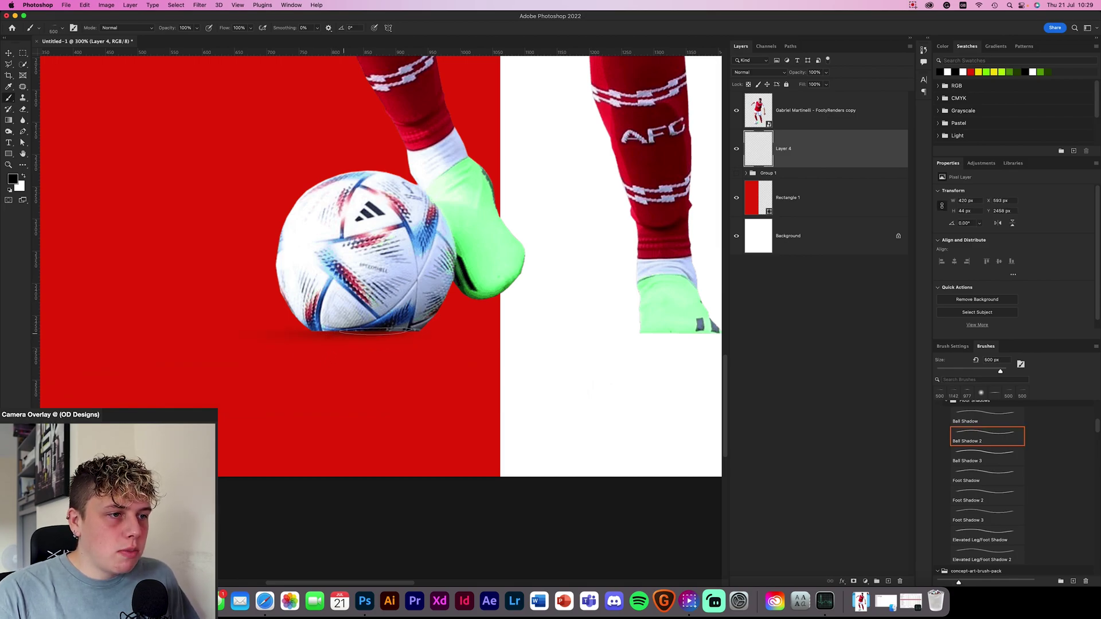
pyautogui.click(312, 332)
pyautogui.click(357, 333)
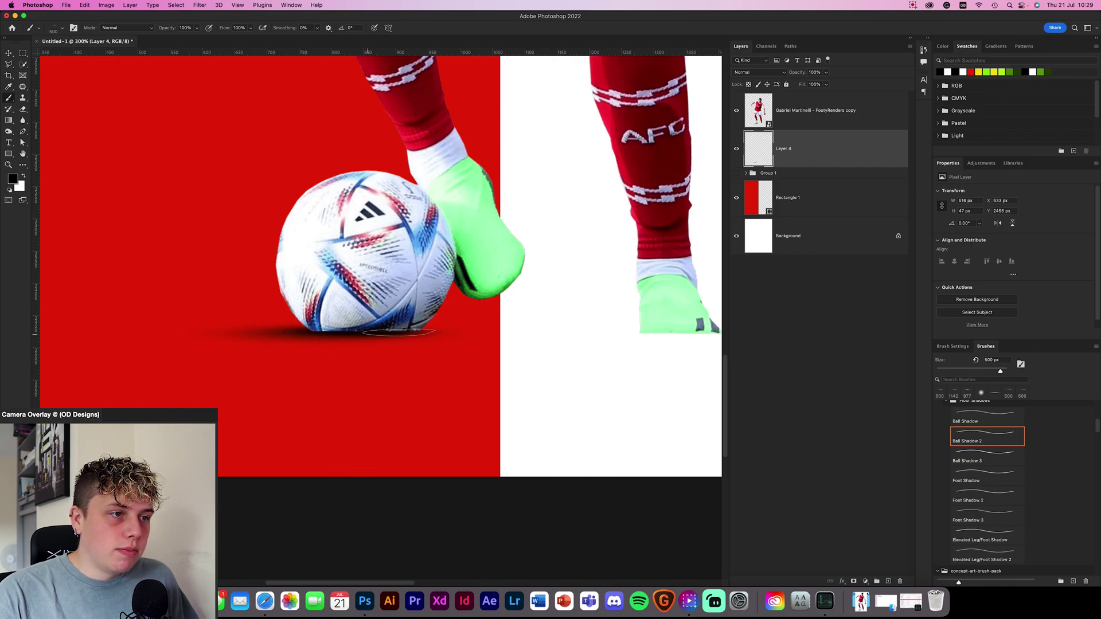
# - Set the ball shadow layer to Multiply at 70% opacity
pyautogui.click(767, 73)
pyautogui.click(758, 101)
pyautogui.moveTo(806, 73); pyautogui.dragTo(801, 74)
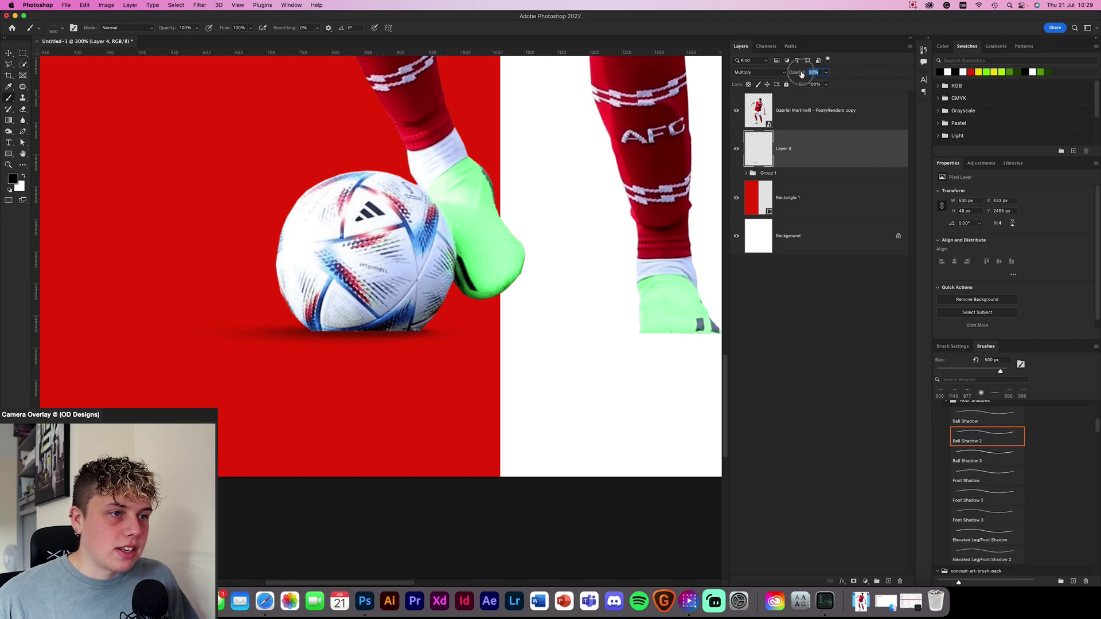
# - Clip a new layer to the duplicated player and shade the ball's lower edge with a 125 px Soft Round black brush
pyautogui.click(817, 111)
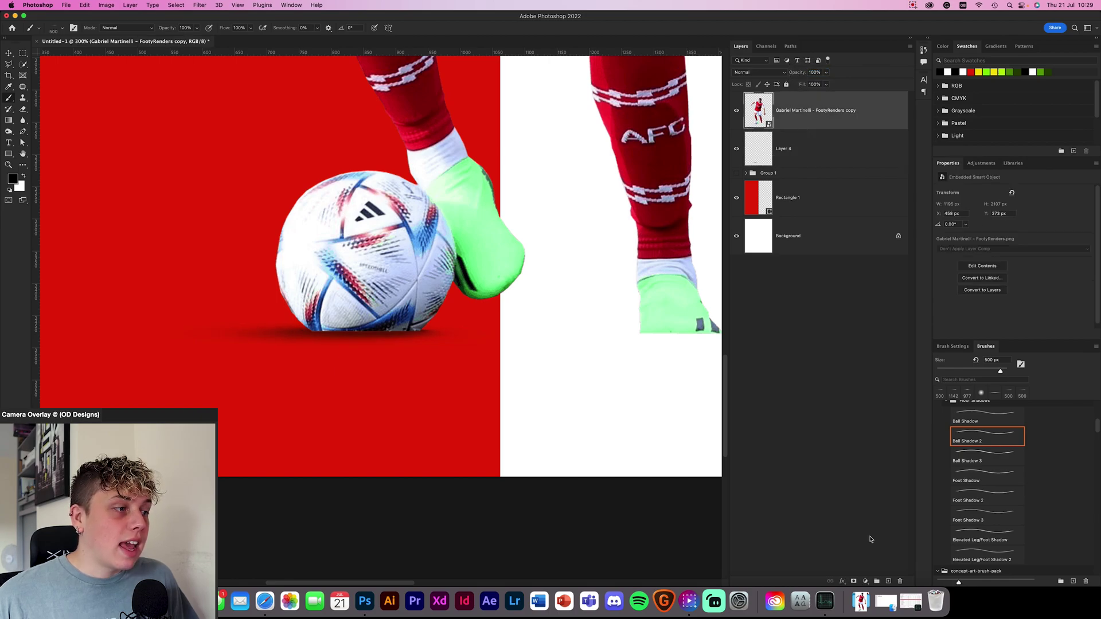
pyautogui.click(888, 581)
pyautogui.press('super+alt+g')
pyautogui.click(981, 394)
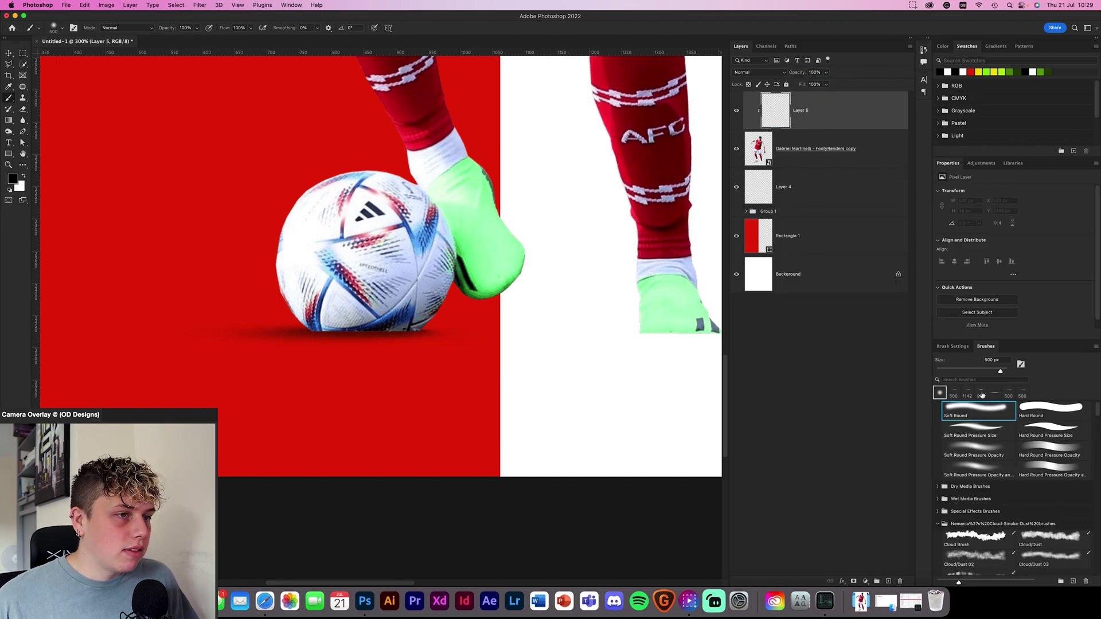
pyautogui.press('[')
pyautogui.press('[')
pyautogui.press('[')
pyautogui.press('[')
pyautogui.moveTo(431, 341)
pyautogui.mouseDown()
pyautogui.moveTo(403, 365)
pyautogui.moveTo(358, 363)
pyautogui.moveTo(273, 343)
pyautogui.moveTo(263, 327)
pyautogui.moveTo(349, 324)
pyautogui.mouseUp()
# - Set the clipped shading layer to Multiply at 70% opacity
pyautogui.click(758, 72)
pyautogui.click(751, 102)
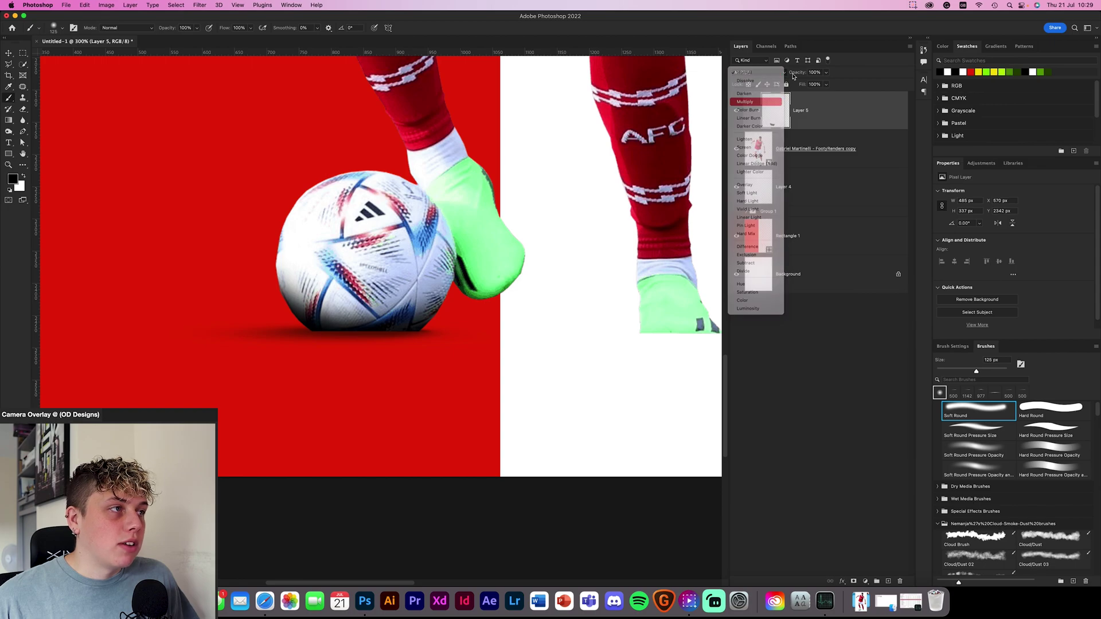
pyautogui.click(798, 76)
pyautogui.write('70')
pyautogui.press('Return')
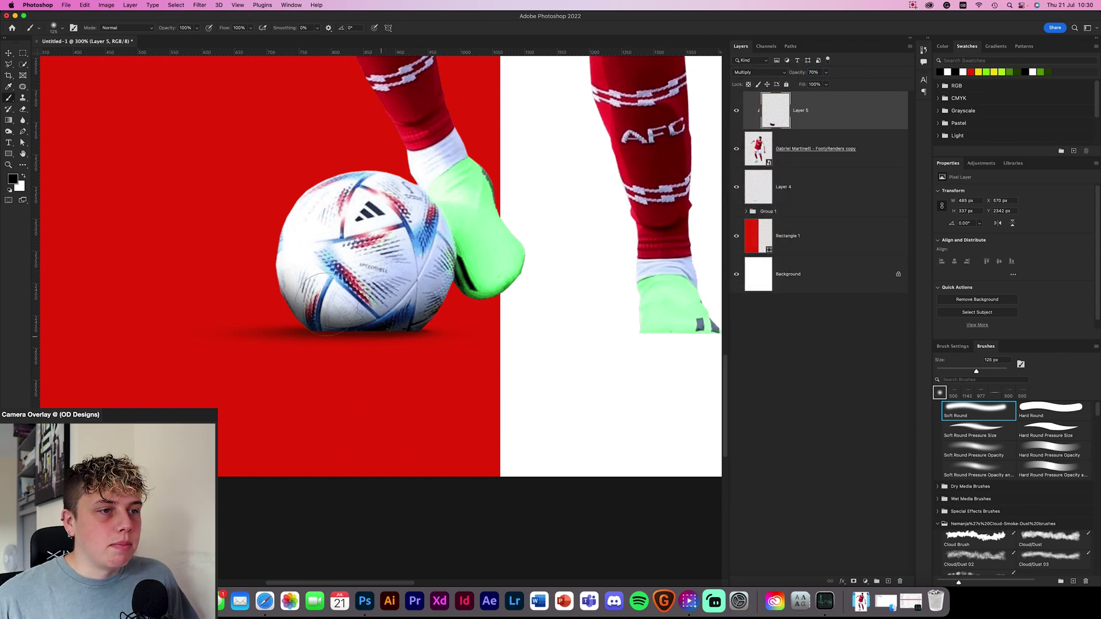
# - Shade the bottom of the standing foot's boot on clipped Layer 5 with the 125 px Soft Round black brush
pyautogui.click(829, 177)
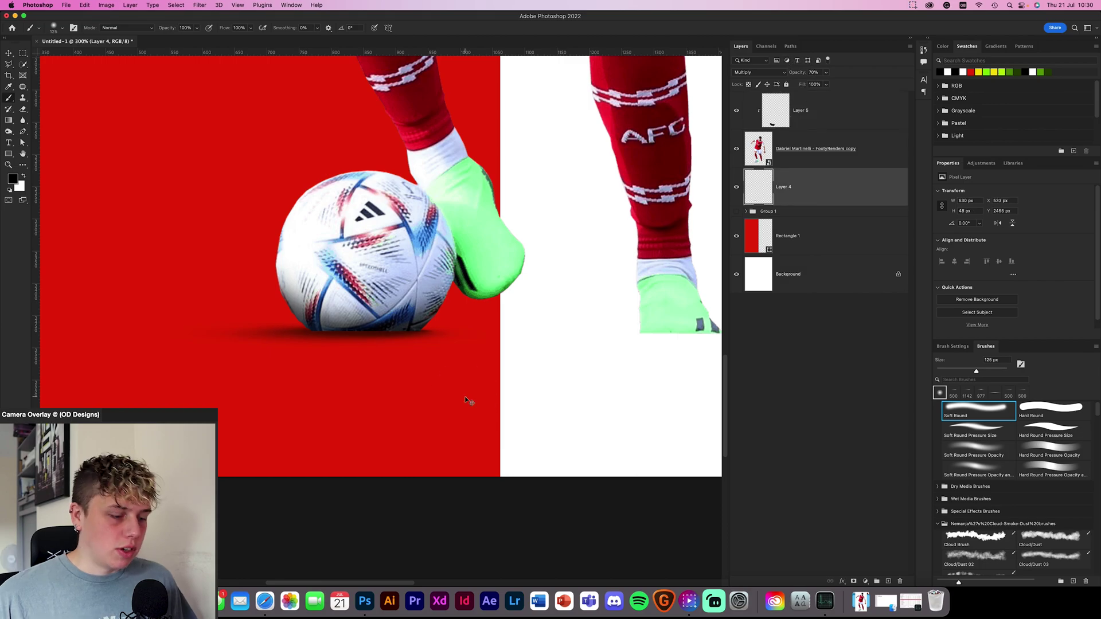
pyautogui.press('super+0')
pyautogui.press('v')
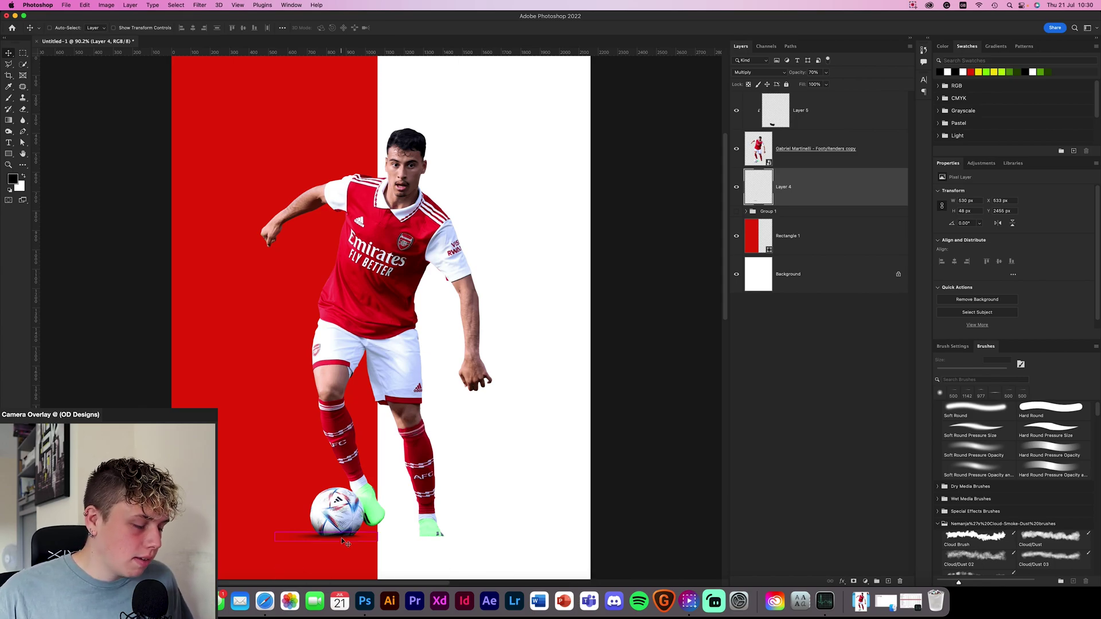
pyautogui.press('super+plus')
pyautogui.press('super+plus')
pyautogui.press('super+plus')
pyautogui.press('super+plus')
pyautogui.moveTo(338, 447); pyautogui.dragTo(343, 96)
pyautogui.moveTo(294, 472); pyautogui.dragTo(356, 74)
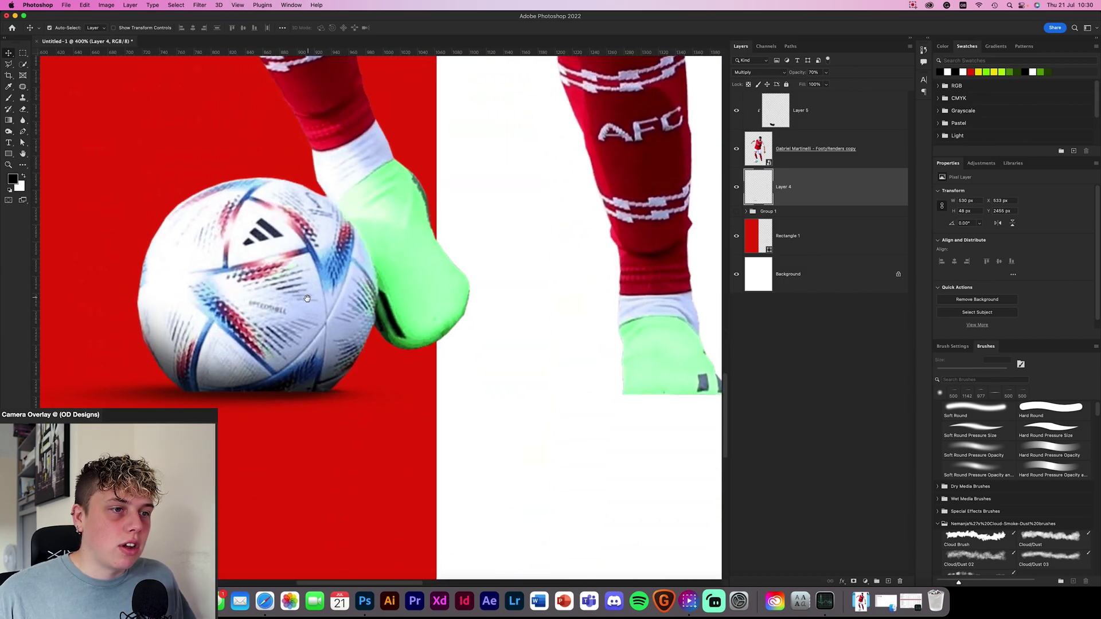
pyautogui.moveTo(512, 383); pyautogui.dragTo(414, 383)
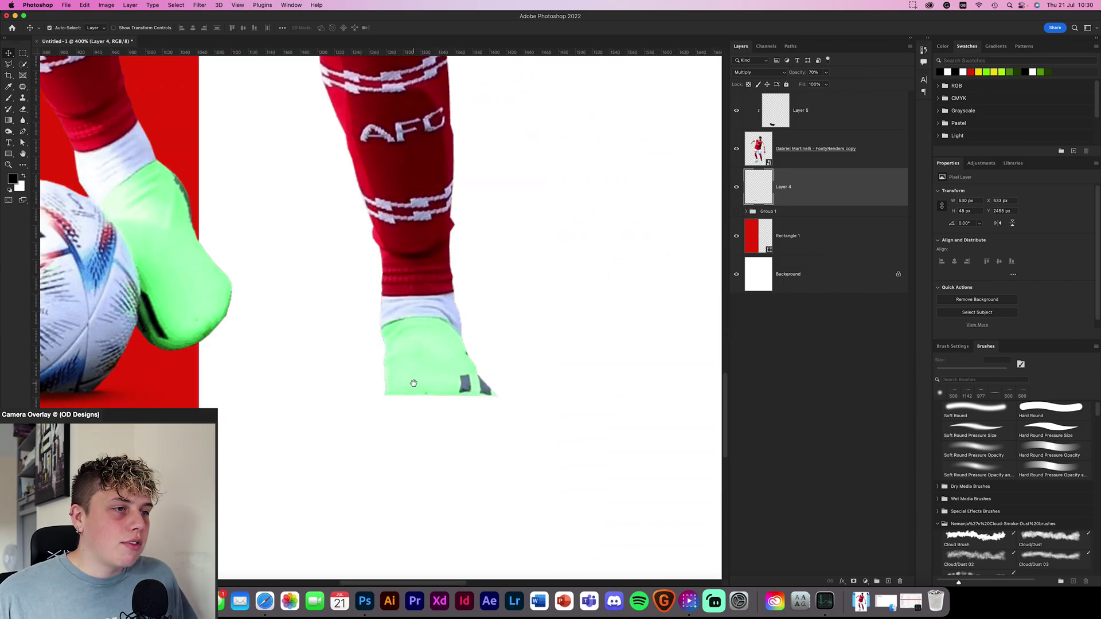
pyautogui.click(995, 419)
pyautogui.click(764, 112)
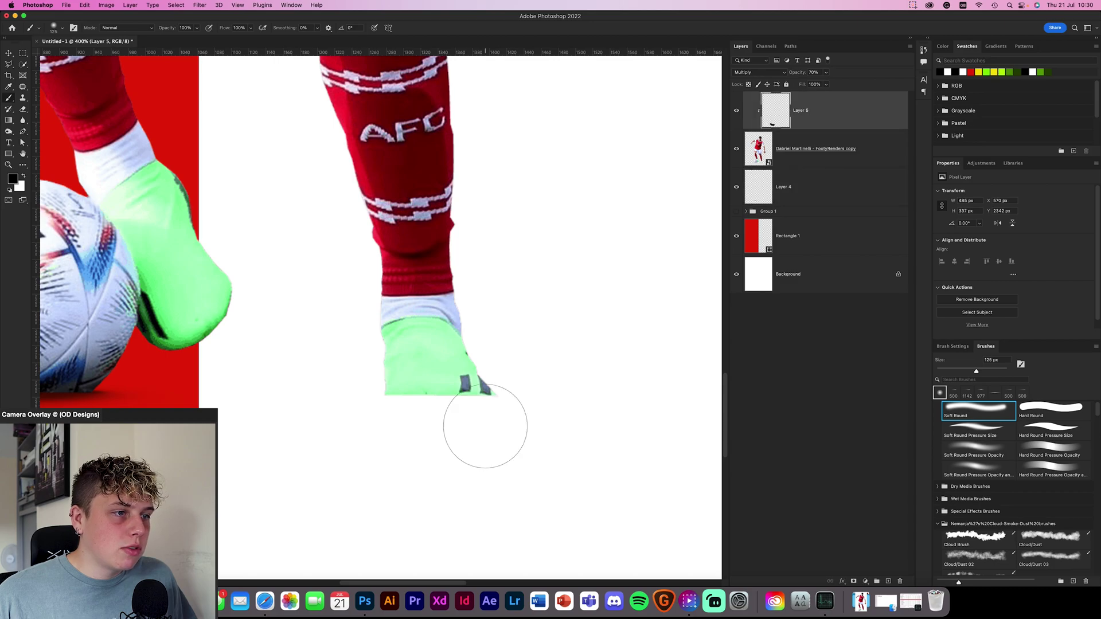
pyautogui.moveTo(415, 445)
pyautogui.mouseDown()
pyautogui.moveTo(335, 396)
pyautogui.moveTo(350, 389)
pyautogui.moveTo(485, 446)
pyautogui.moveTo(420, 459)
pyautogui.mouseUp()
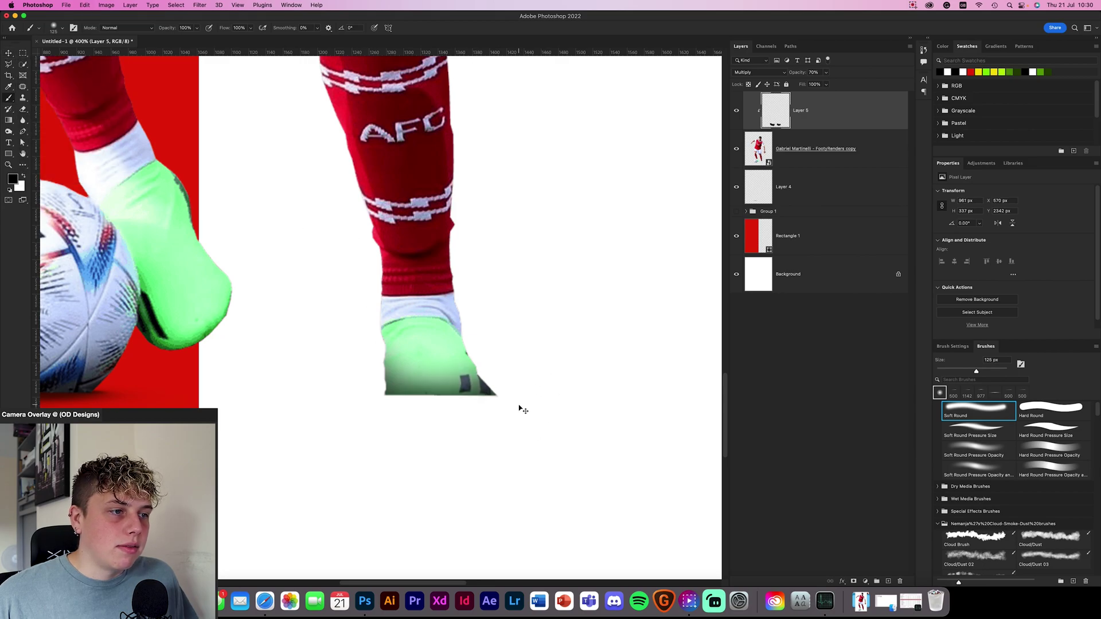
pyautogui.press('super+z')
pyautogui.moveTo(519, 418)
pyautogui.mouseDown()
pyautogui.moveTo(466, 442)
pyautogui.moveTo(403, 445)
pyautogui.moveTo(349, 415)
pyautogui.moveTo(496, 444)
pyautogui.mouseUp()
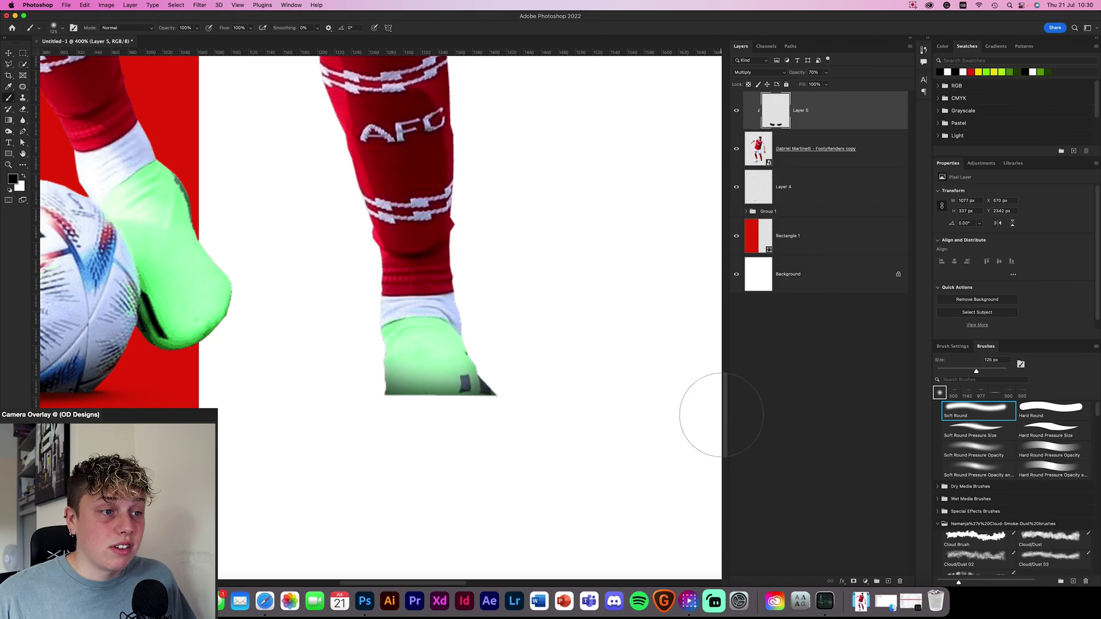
# - Choose the Foot Shadow brush and add a new layer above Layer 4, set to Multiply
pyautogui.press('v')
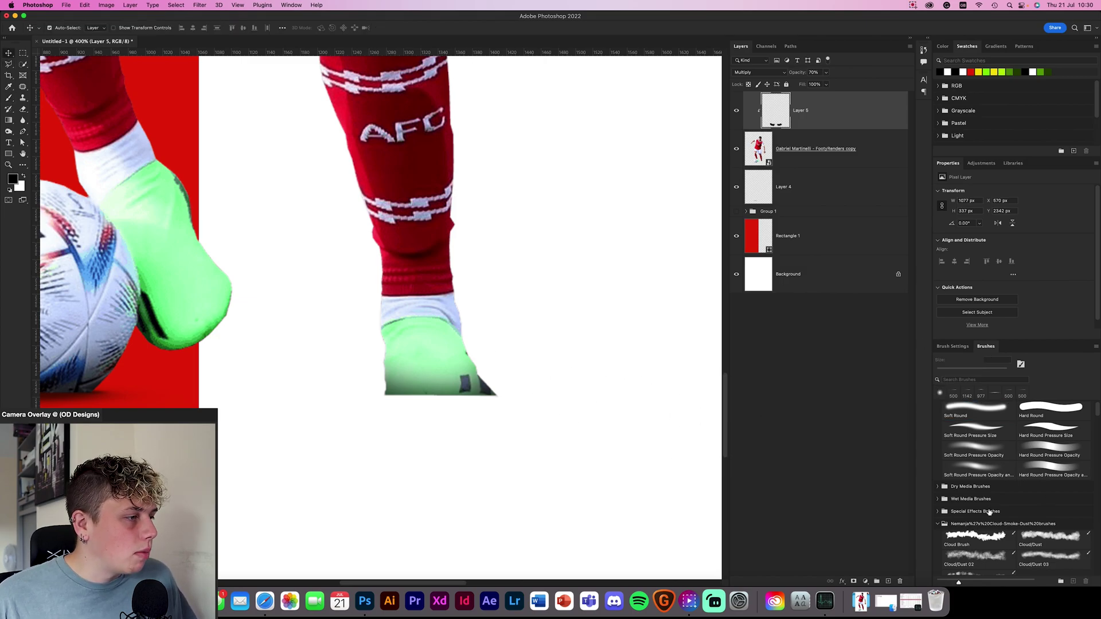
pyautogui.scroll(-10, 987, 525)
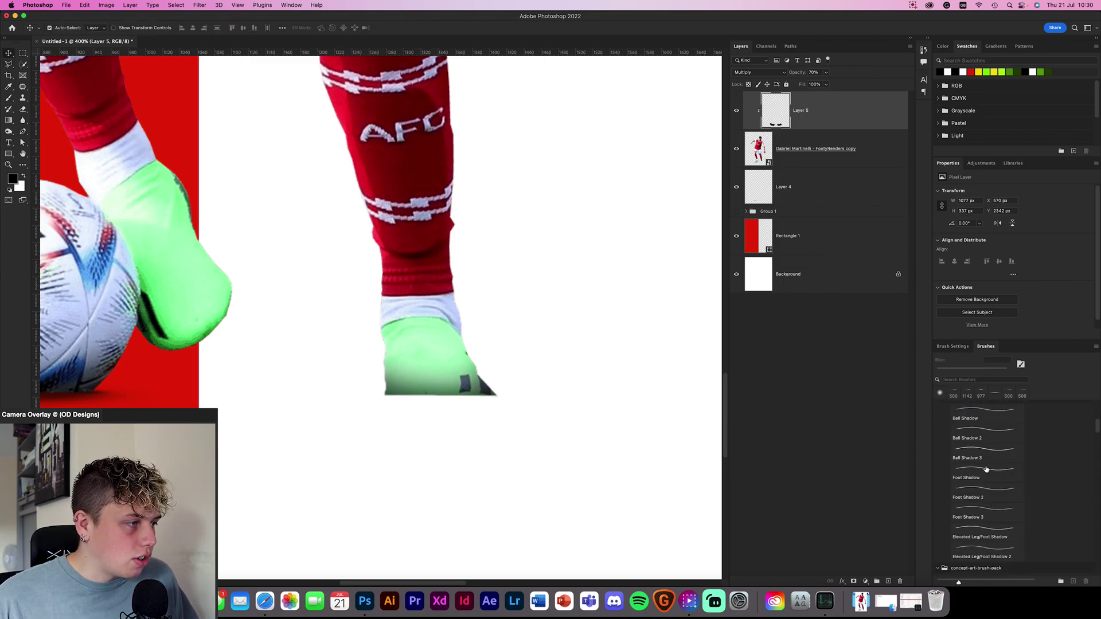
pyautogui.click(986, 478)
pyautogui.hotkey('alt', '[')
pyautogui.hotkey('alt', '[')
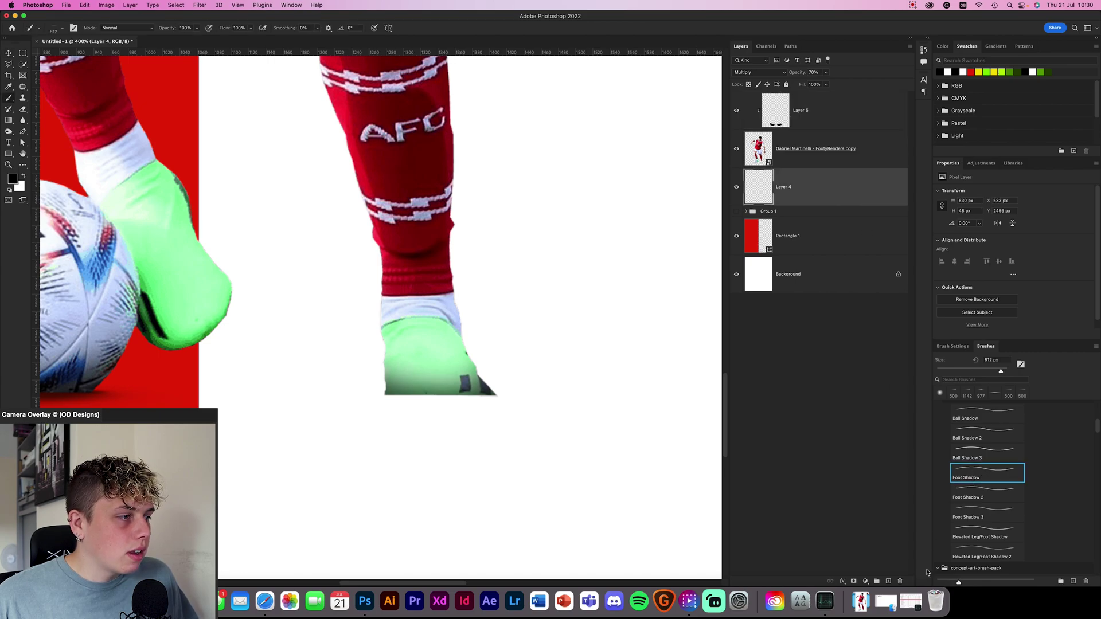
pyautogui.click(888, 582)
pyautogui.click(760, 72)
pyautogui.click(745, 104)
# - Try stamping the Foot Shadow and Foot Shadow 2 brushes on the white area below the standing foot
pyautogui.click(459, 462)
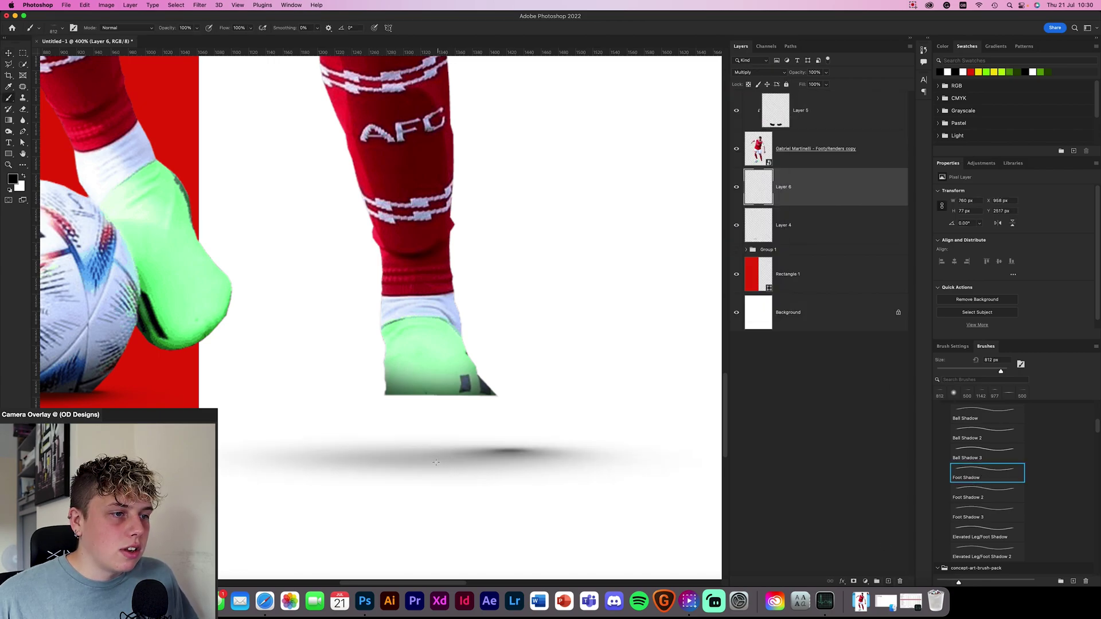
pyautogui.press('super+z')
pyautogui.click(994, 497)
pyautogui.click(405, 461)
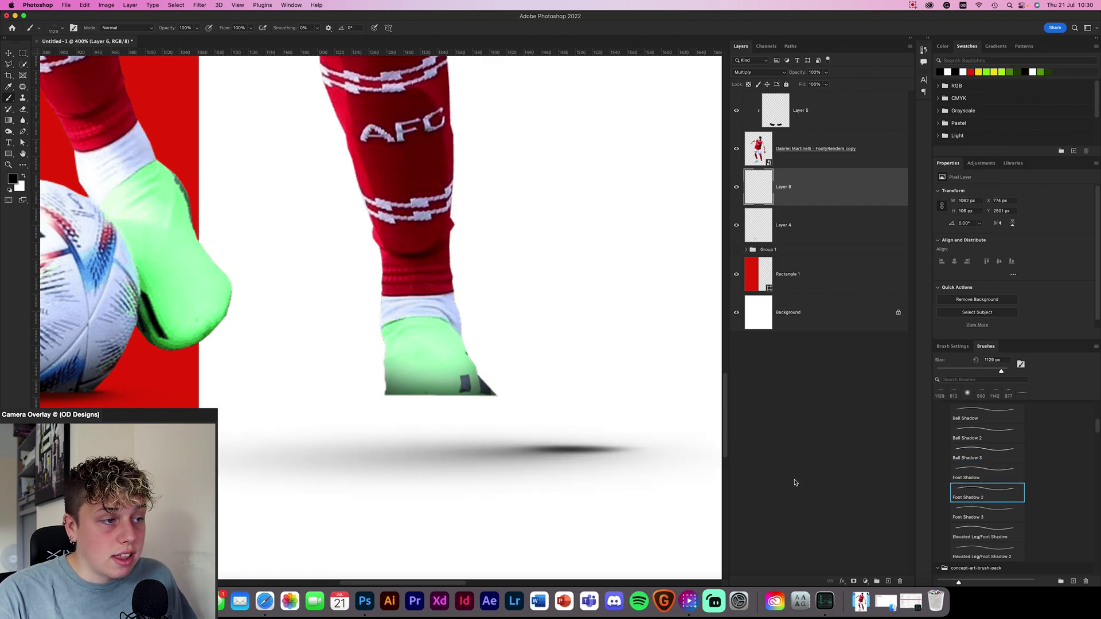
pyautogui.click(587, 337)
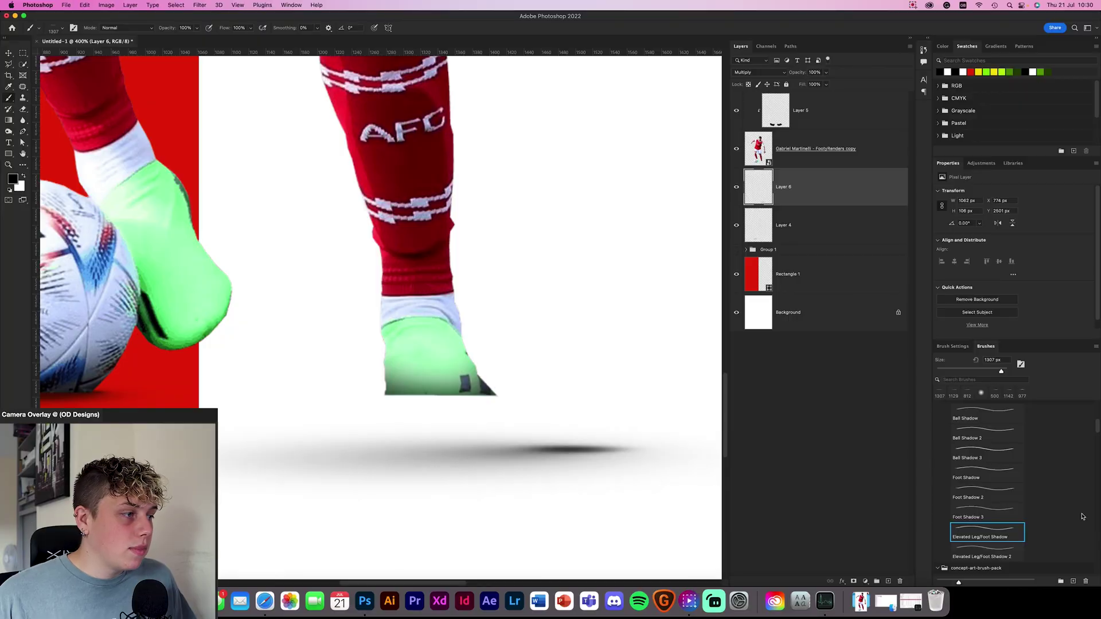
pyautogui.press('super+z')
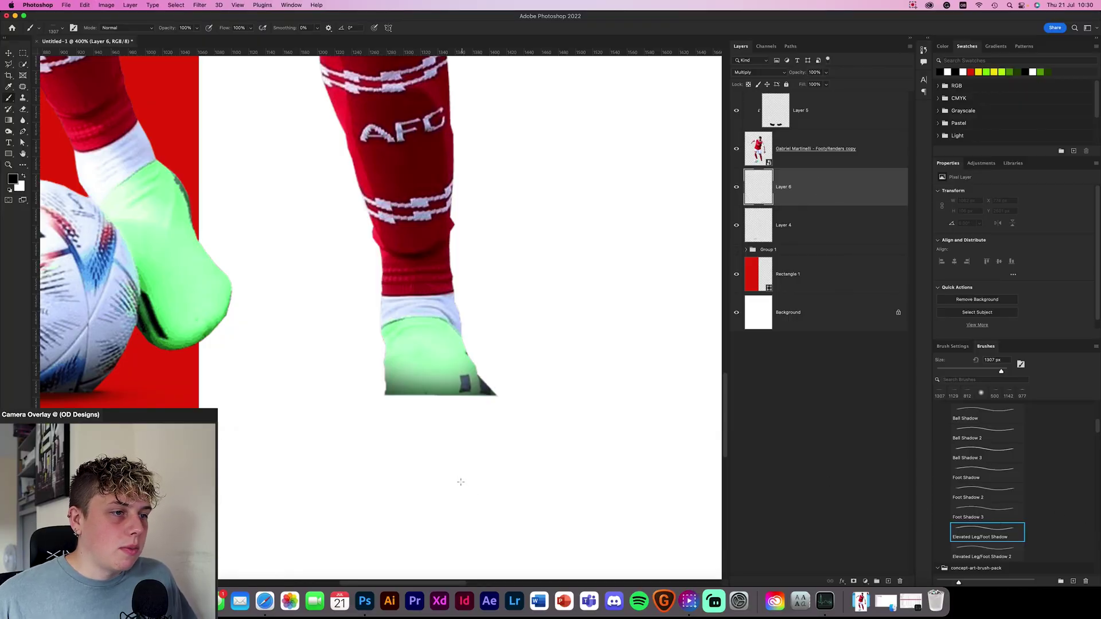
# - Stamp a contact shadow beneath the standing foot on Layer 6 with the Foot Shadow 3 brush at 600 px
pyautogui.click(991, 510)
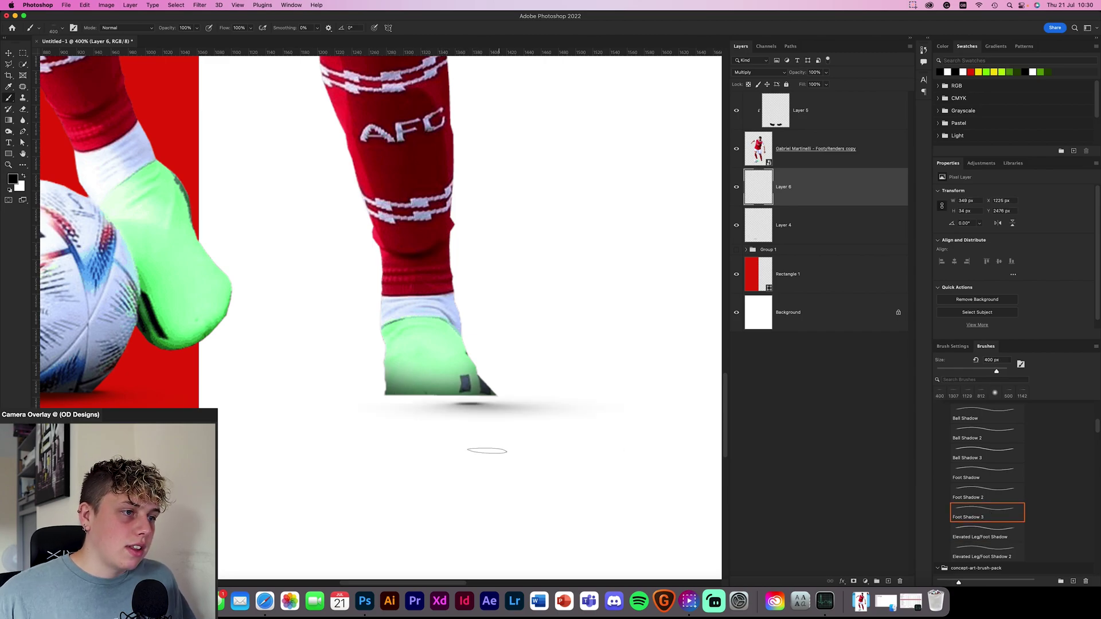
pyautogui.press('super+z')
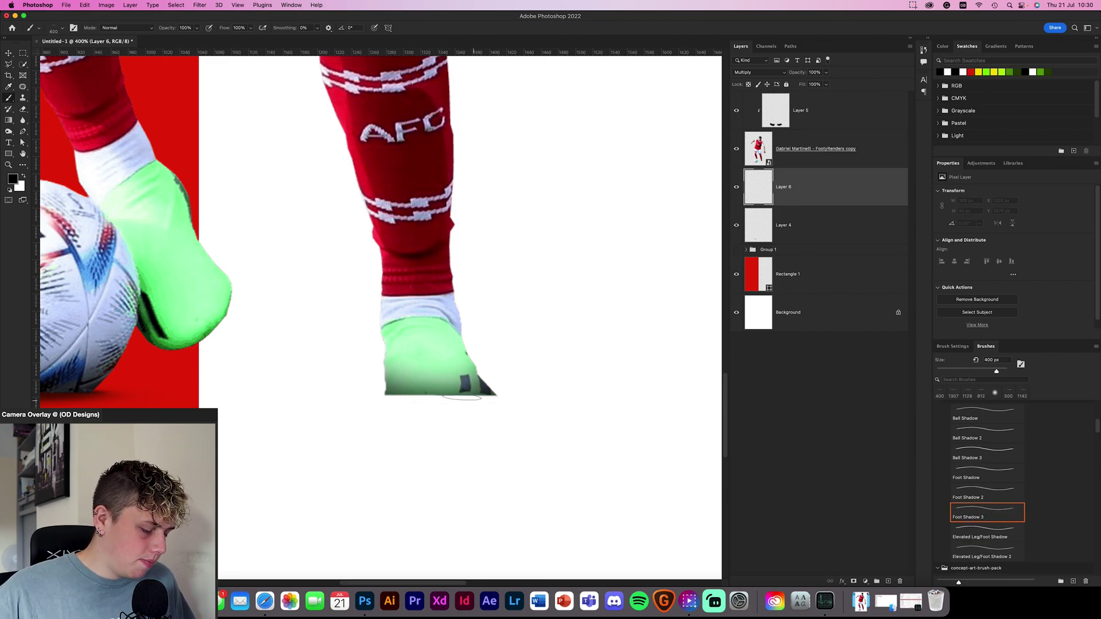
pyautogui.press('super+minus')
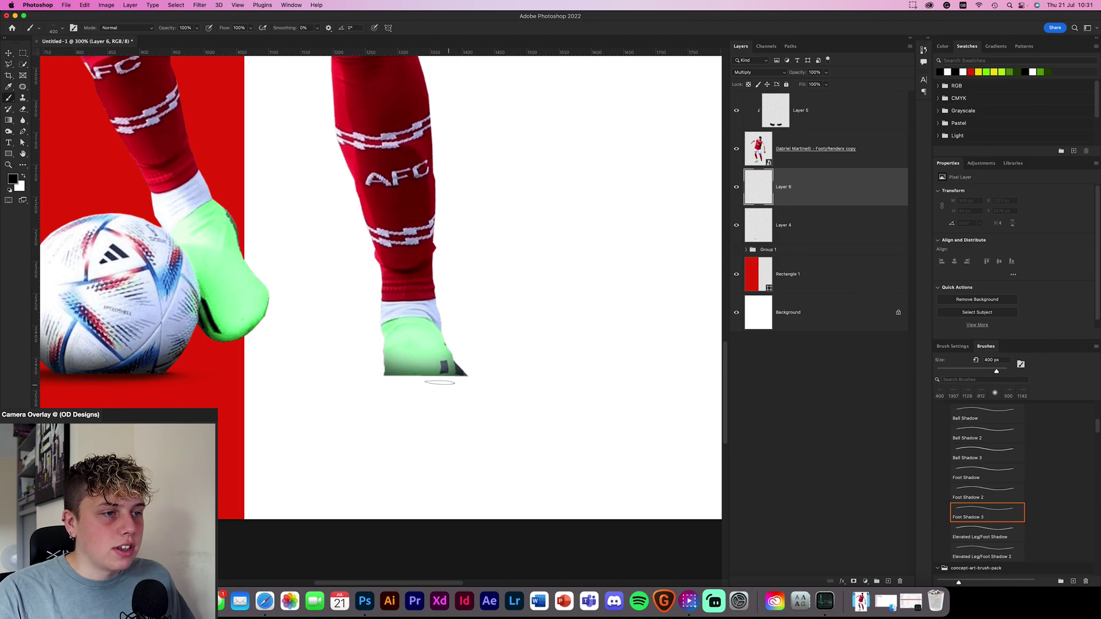
pyautogui.click(454, 383)
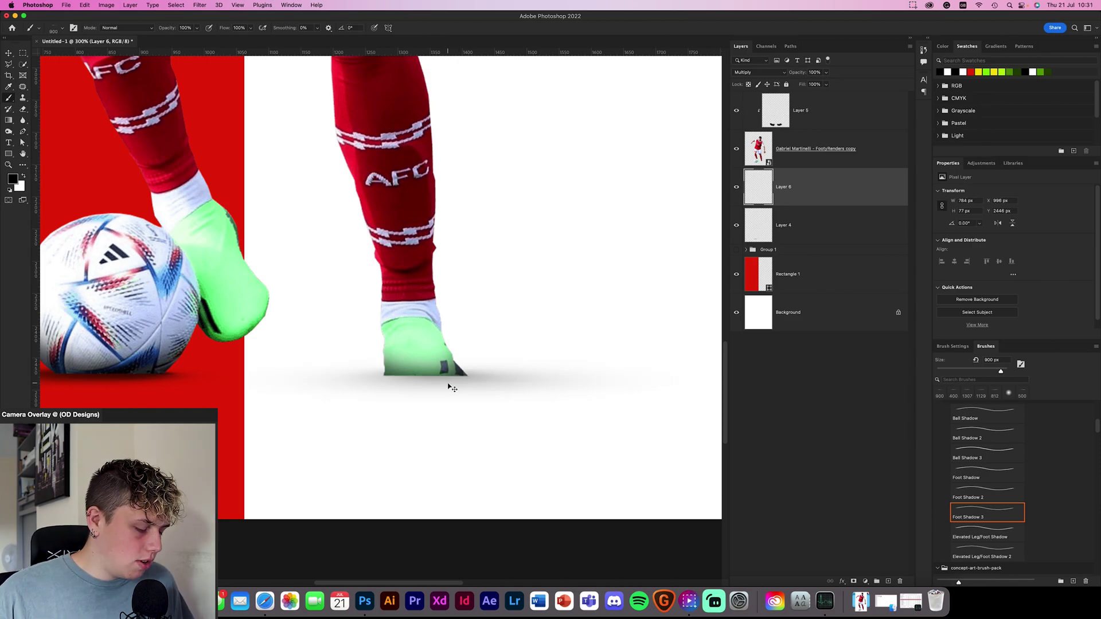
pyautogui.press('super+z')
pyautogui.press('super+minus')
pyautogui.press('[')
pyautogui.press('[')
pyautogui.press('[')
pyautogui.click(419, 361)
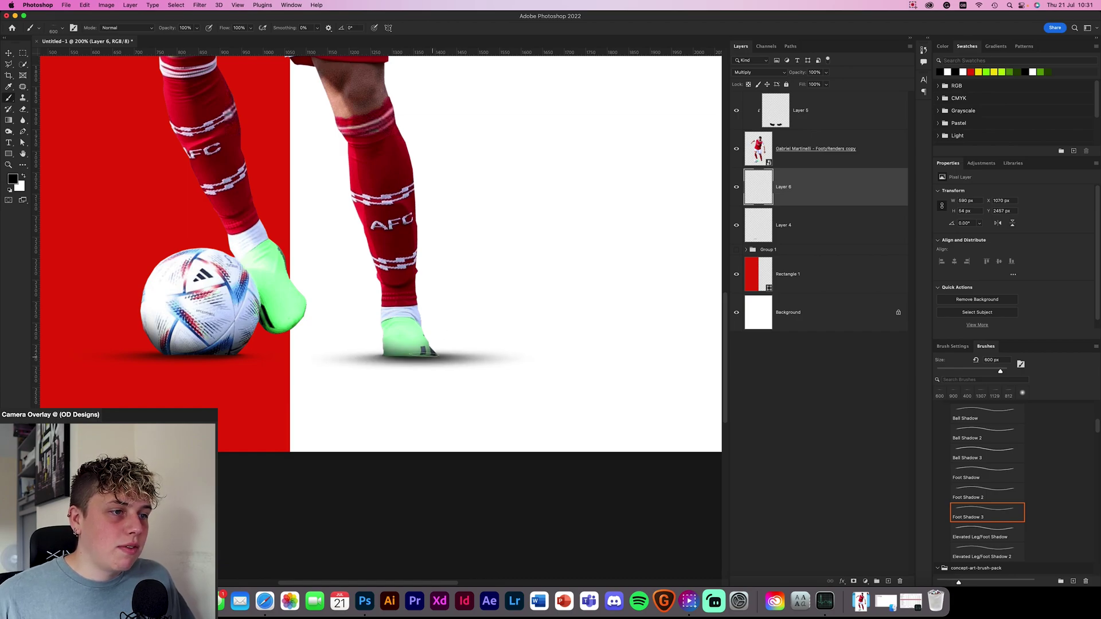
# - Lower the opacity of Layer 6, the standing foot's shadow, to 80%
pyautogui.moveTo(803, 76); pyautogui.dragTo(754, 320)
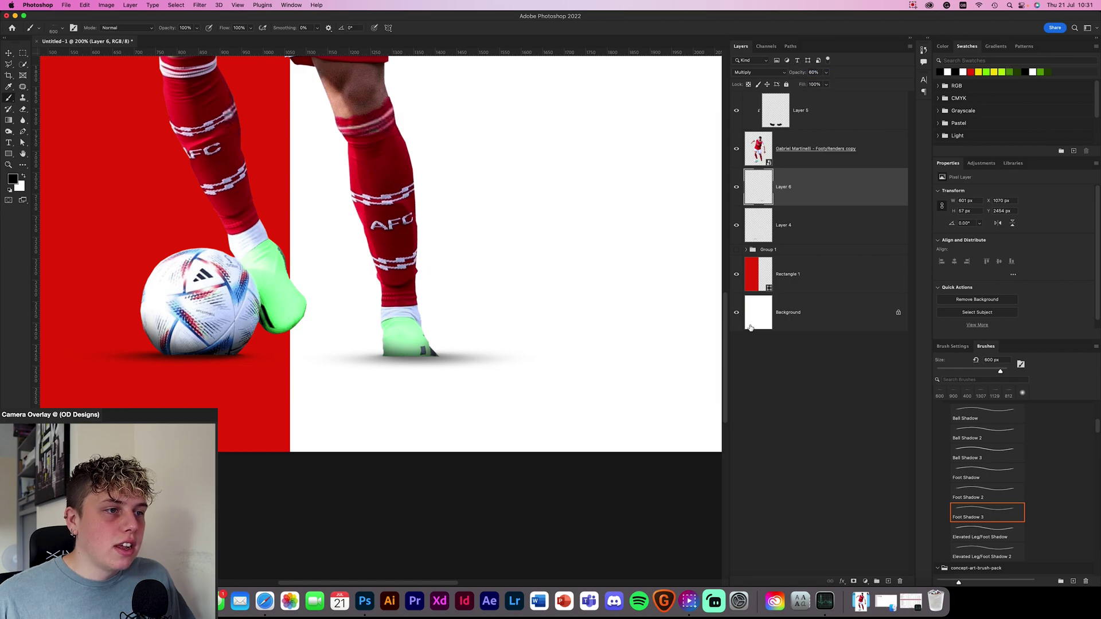
# - Try stamping the Foot Shadow 2 brush on the white area below the standing foot
pyautogui.click(987, 493)
pyautogui.click(428, 401)
pyautogui.hotkey('ctrl', 'z')
pyautogui.press(',')
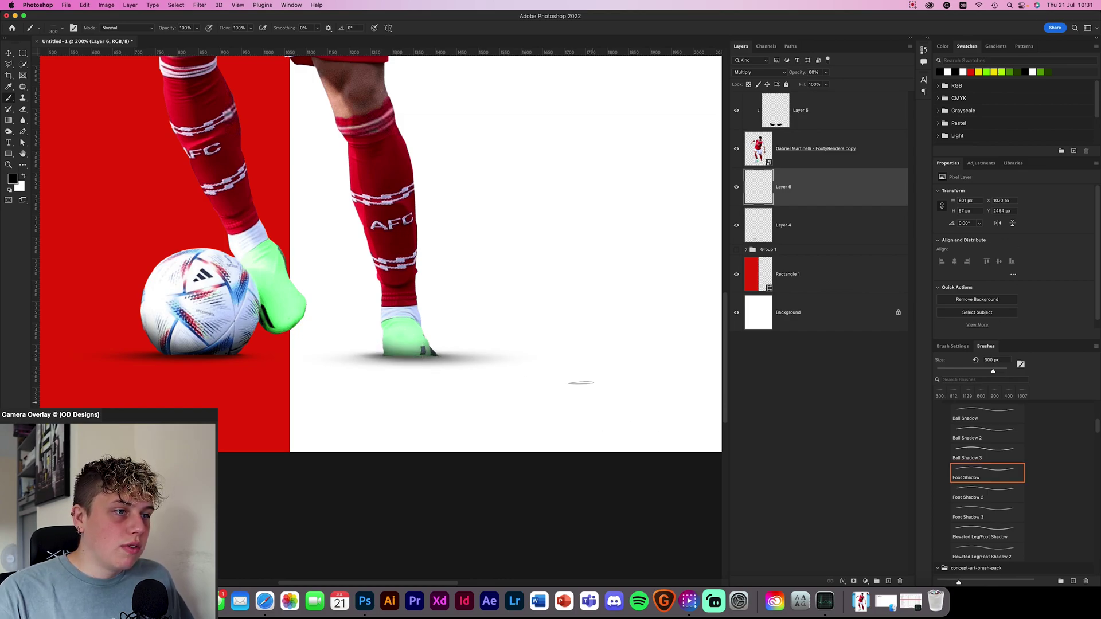
# - Add a layer mask to Layer 6 and set up the Soft Round brush at 90 px
pyautogui.click(853, 582)
pyautogui.scroll(10, 985, 439)
pyautogui.click(976, 422)
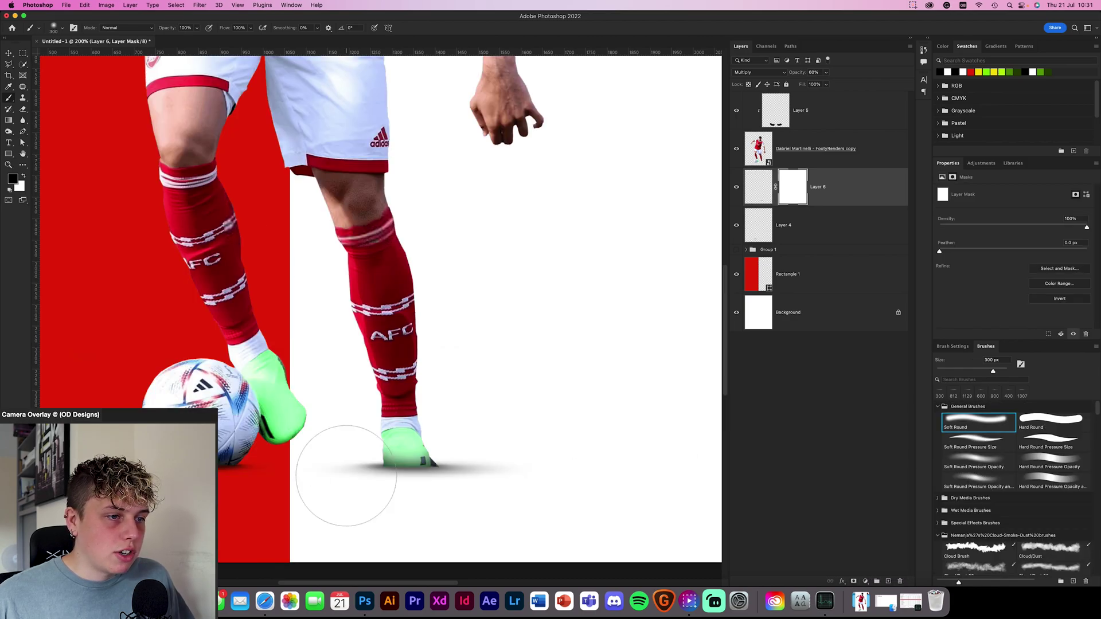
pyautogui.press('[')
pyautogui.press('[')
pyautogui.press('[')
pyautogui.press('[')
pyautogui.press('[')
pyautogui.press('[')
pyautogui.press('[')
# - Try masking the shadow beside the standing foot with the Soft Round brush at full opacity
pyautogui.moveTo(367, 471)
pyautogui.mouseDown()
pyautogui.moveTo(339, 481)
pyautogui.moveTo(365, 498)
pyautogui.moveTo(421, 508)
pyautogui.moveTo(357, 478)
pyautogui.moveTo(354, 464)
pyautogui.moveTo(392, 493)
pyautogui.mouseUp()
pyautogui.press('super+z')
pyautogui.press('super+z')
pyautogui.press('super+z')
# - Soften the standing foot's shadow on Layer 6's mask using the black Soft Round brush at 30% opacity
pyautogui.moveTo(169, 29); pyautogui.dragTo(165, 30)
pyautogui.moveTo(376, 467)
pyautogui.mouseDown()
pyautogui.moveTo(352, 457)
pyautogui.moveTo(381, 450)
pyautogui.moveTo(367, 468)
pyautogui.mouseUp()
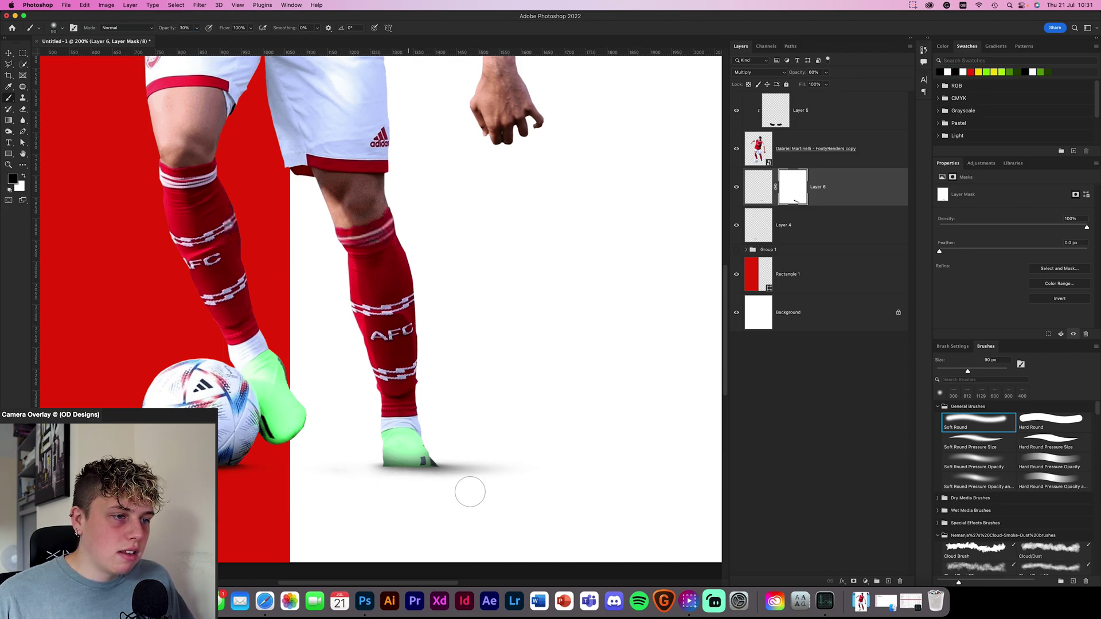
pyautogui.press('x')
pyautogui.press('x')
pyautogui.press('x')
pyautogui.press('x')
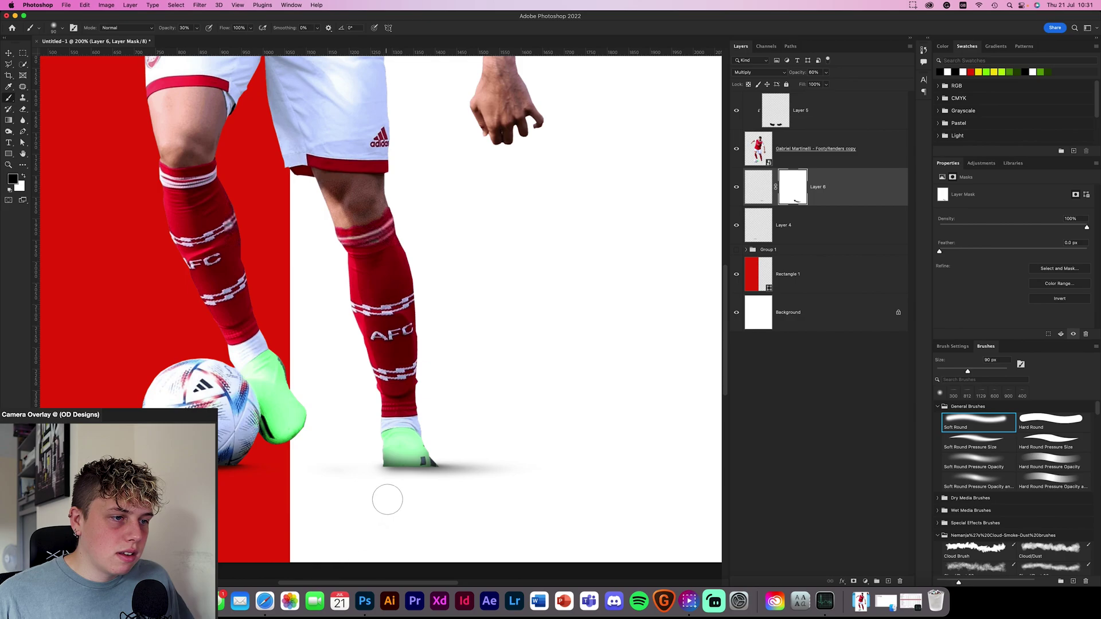
pyautogui.press('x')
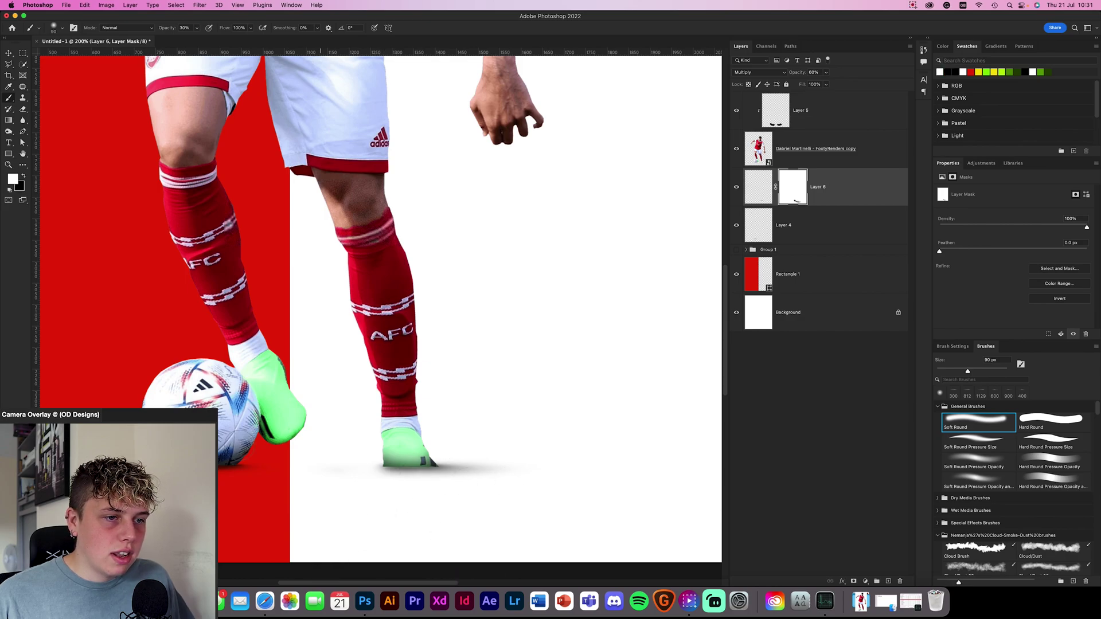
# - Add a layer mask to Layer 4 and fade part of the ball's shadow with the black Soft Round brush at 30% opacity
pyautogui.click(805, 234)
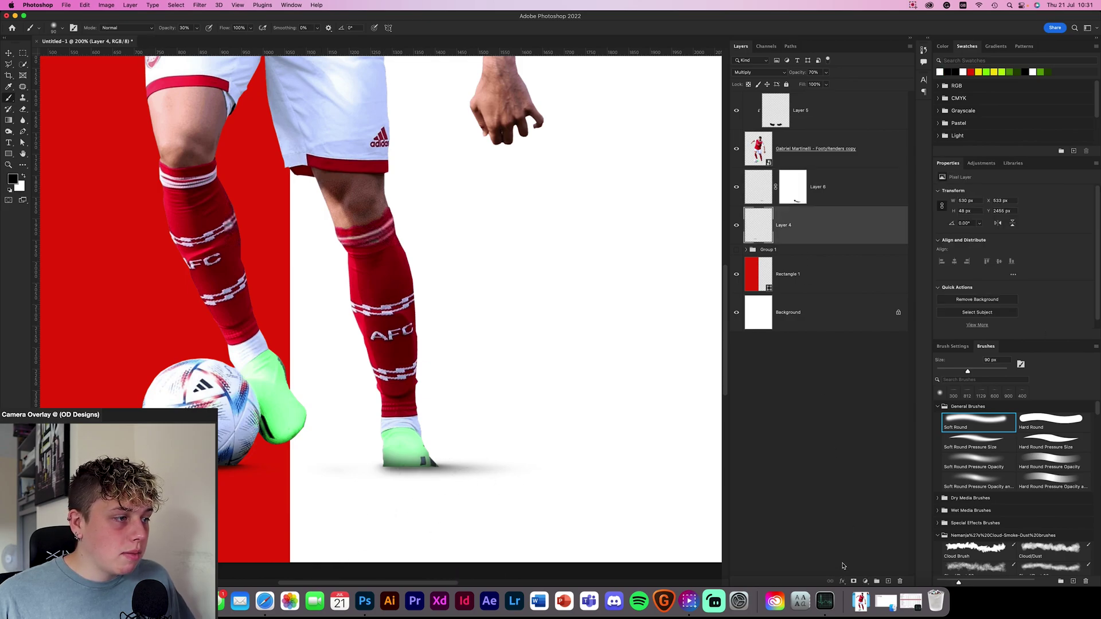
pyautogui.click(853, 581)
pyautogui.press('x')
pyautogui.click(408, 538)
pyautogui.press('x')
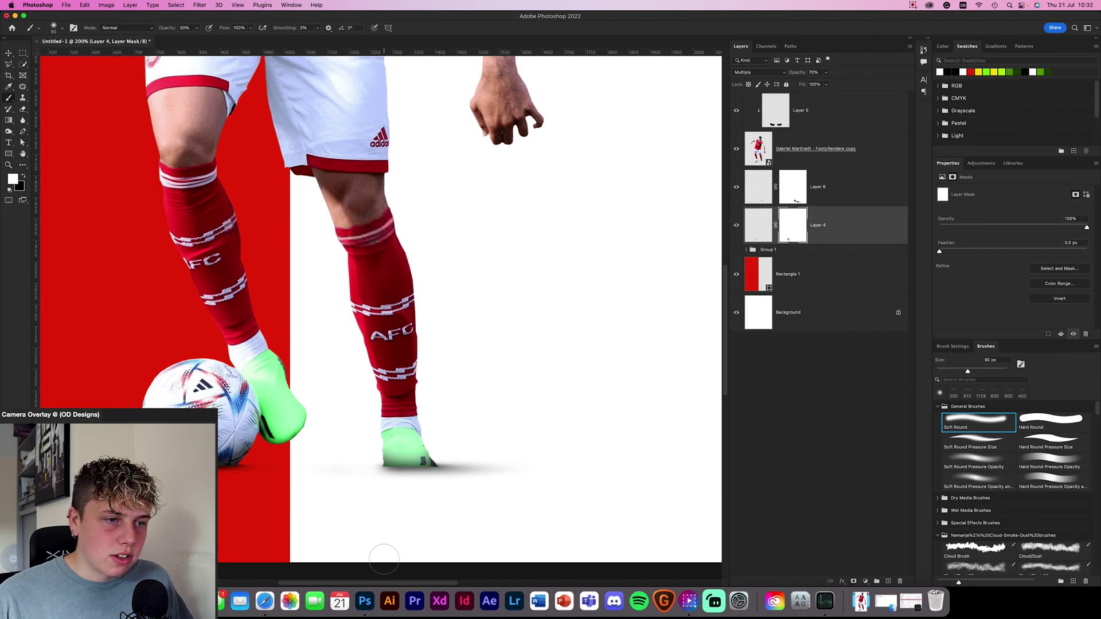
pyautogui.press('super+0')
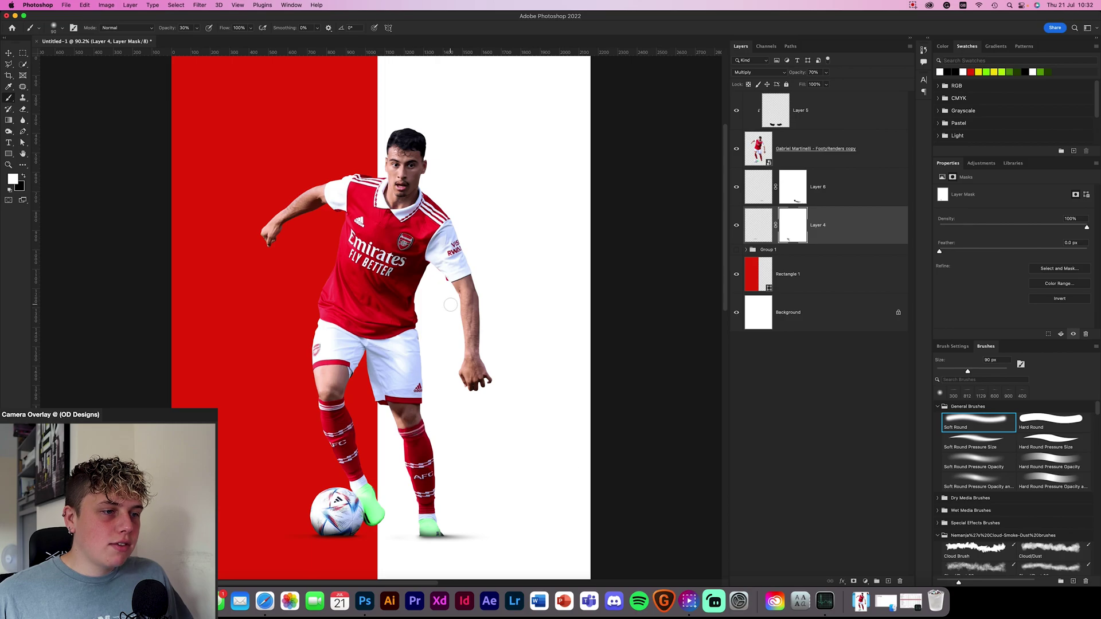
pyautogui.click(9, 55)
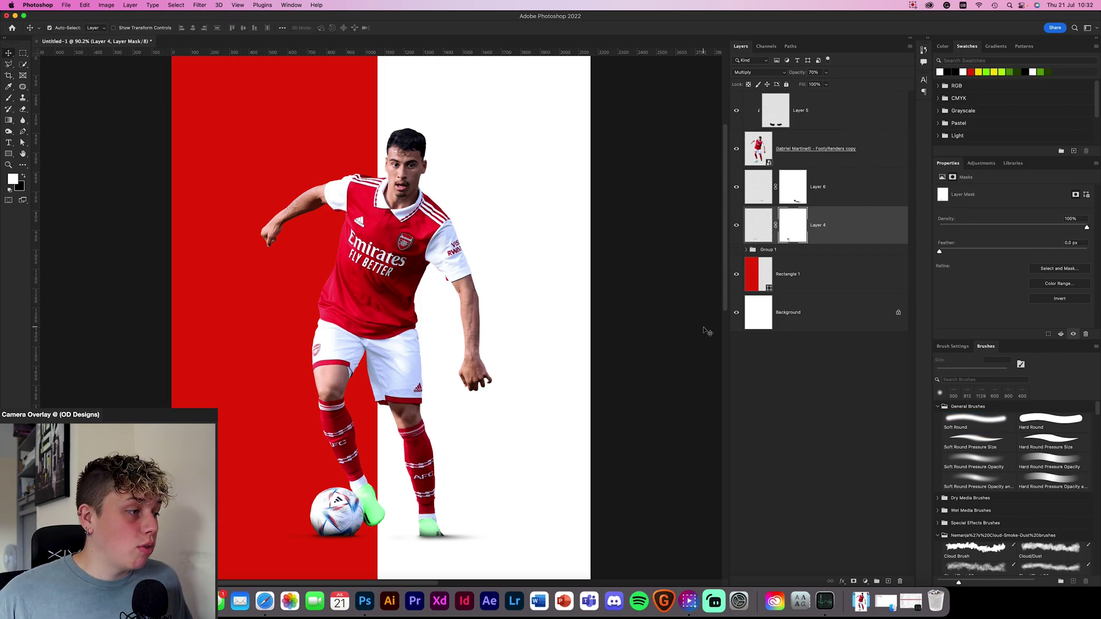
pyautogui.click(1057, 419)
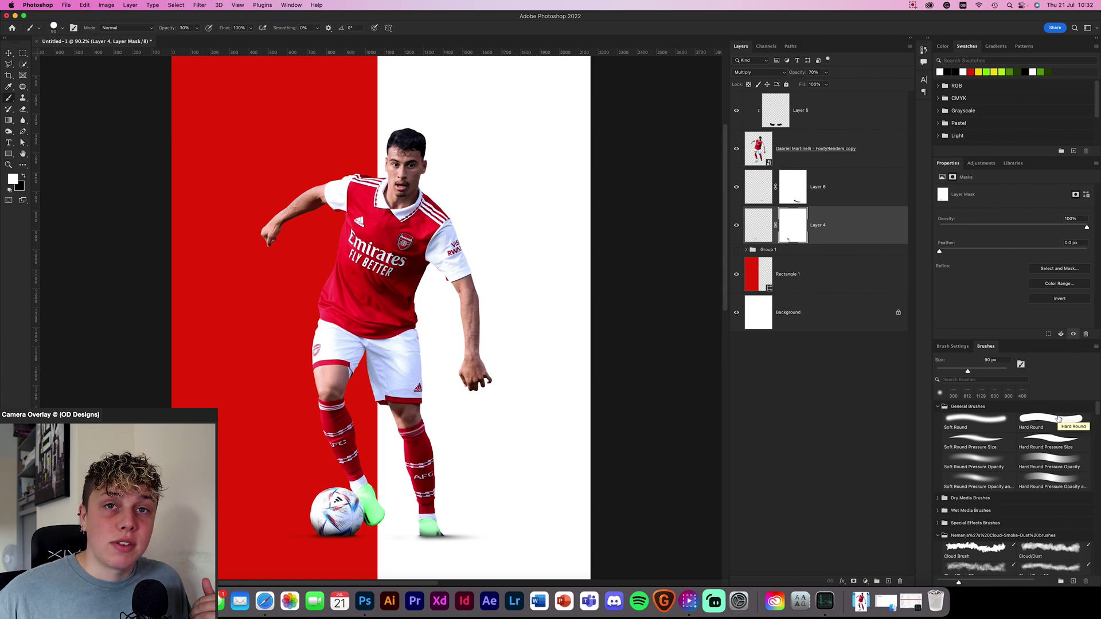